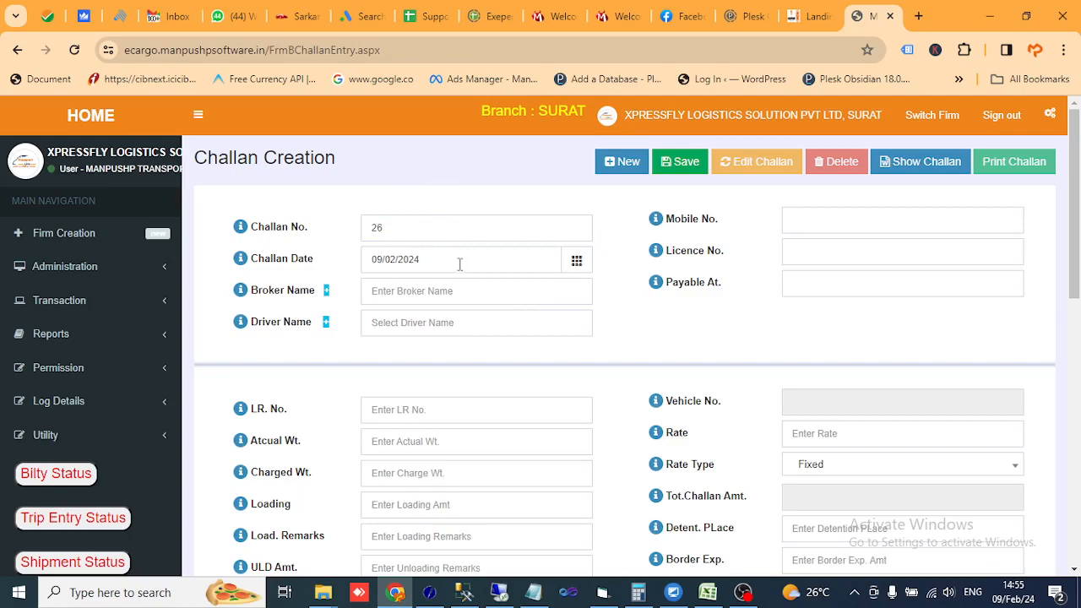
scroll(437, 197, down, 2)
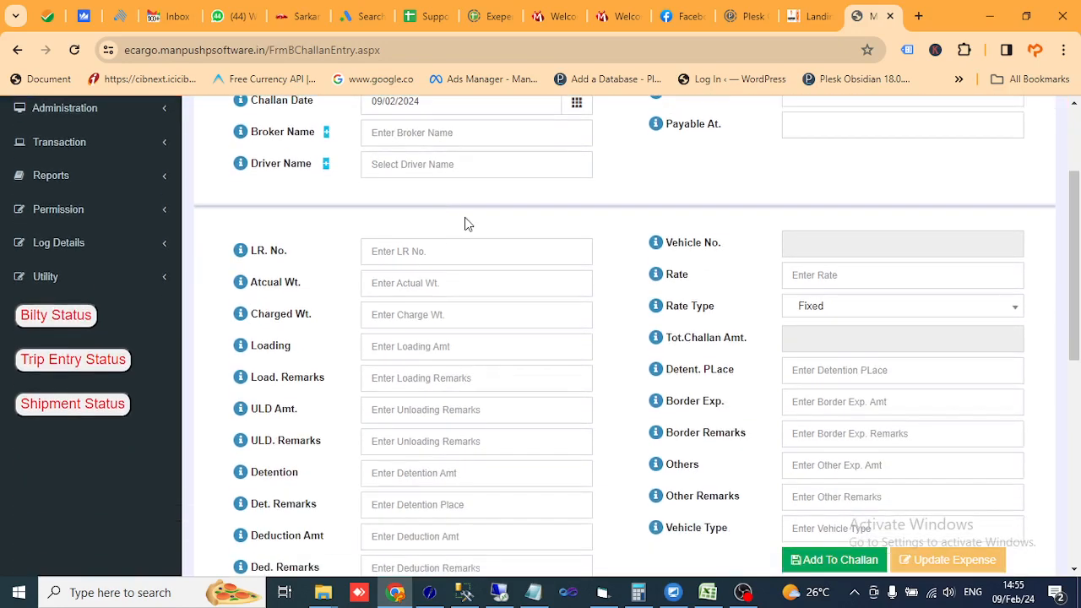
scroll(465, 224, up, 2)
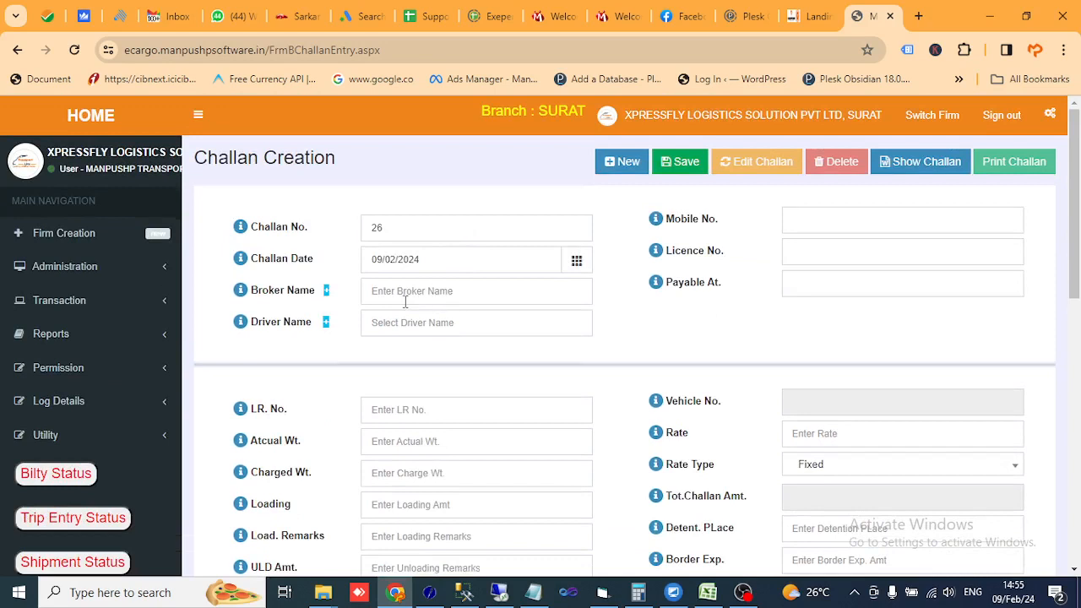
click(436, 292)
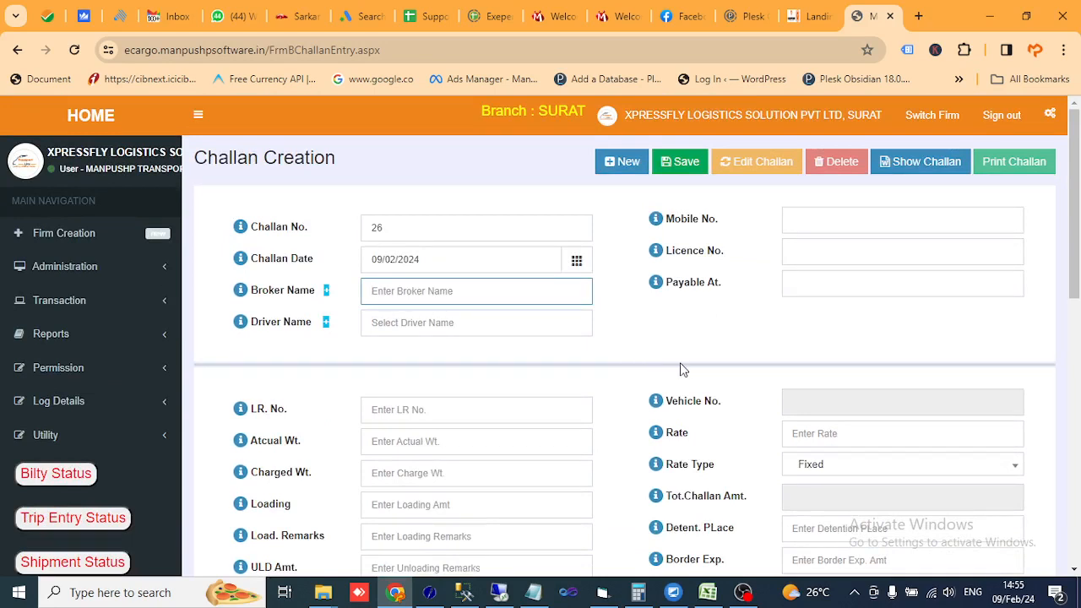
text(d)
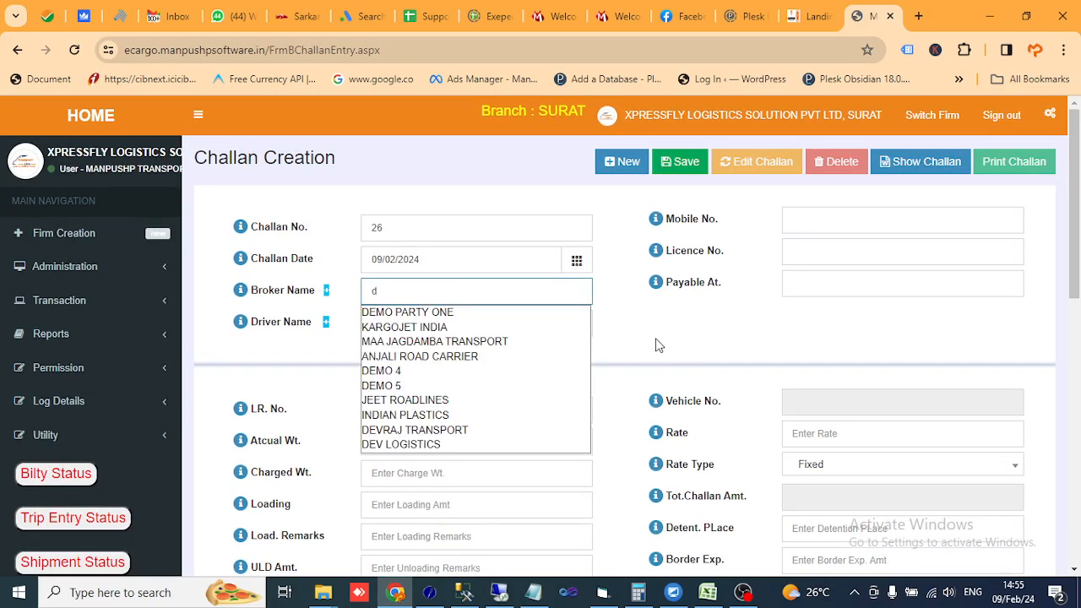
key(BackSpace)
text(pra)
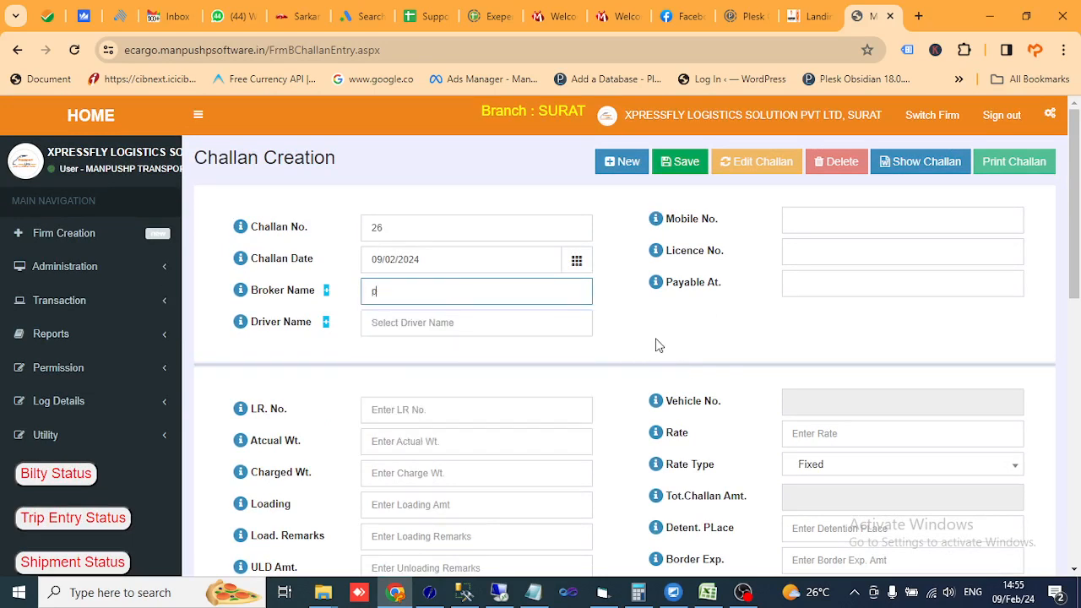
key(BackSpace)
key(BackSpace)
key(BackSpace)
text(vis)
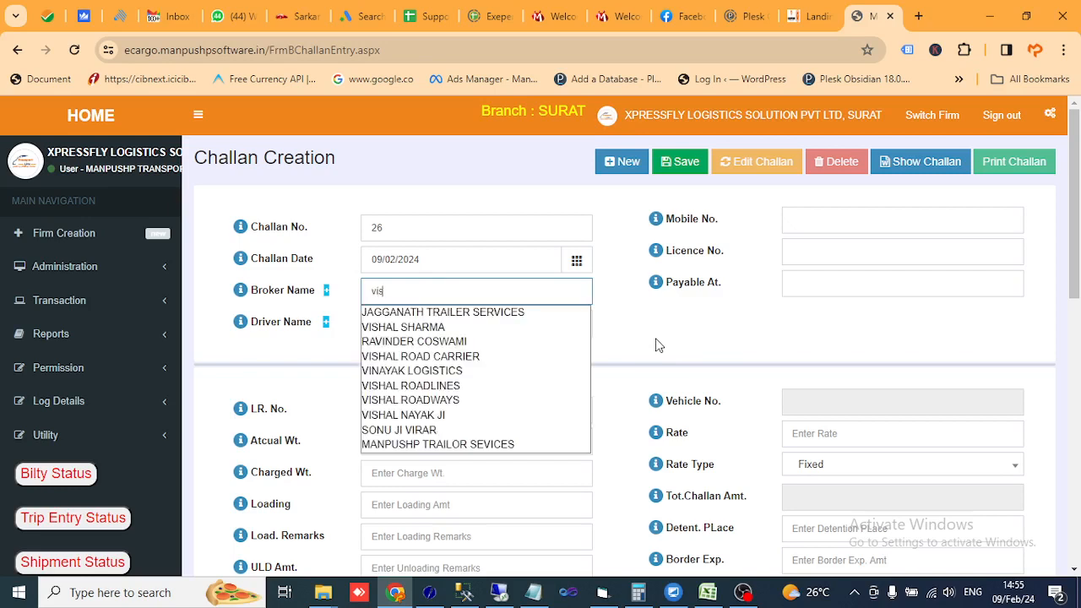
text(hwas)
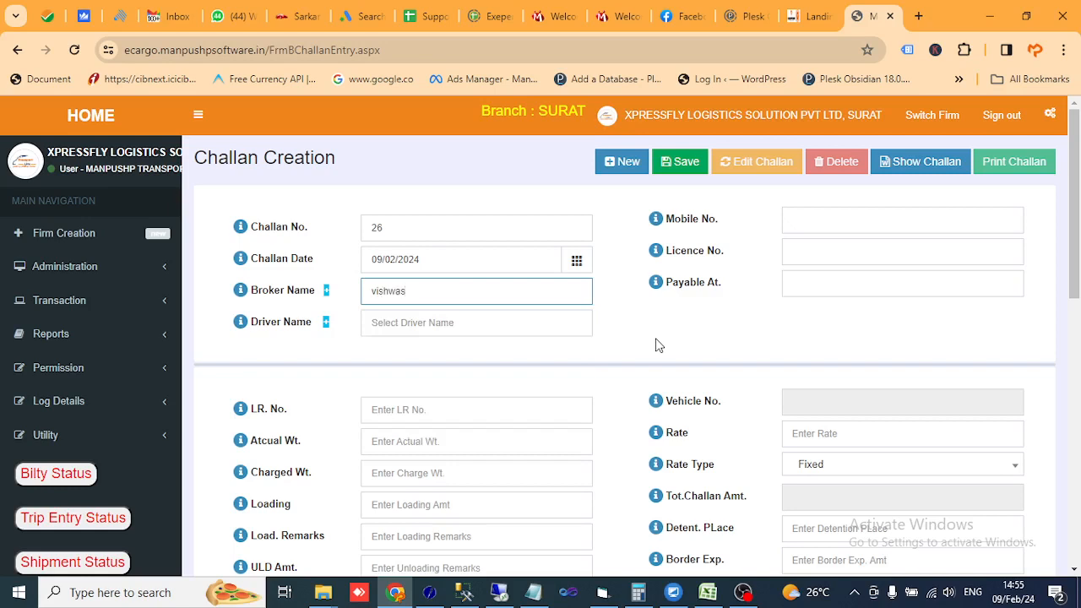
key(BackSpace)
key(BackSpace)
key(BackSpace)
key(BackSpace)
click(325, 292)
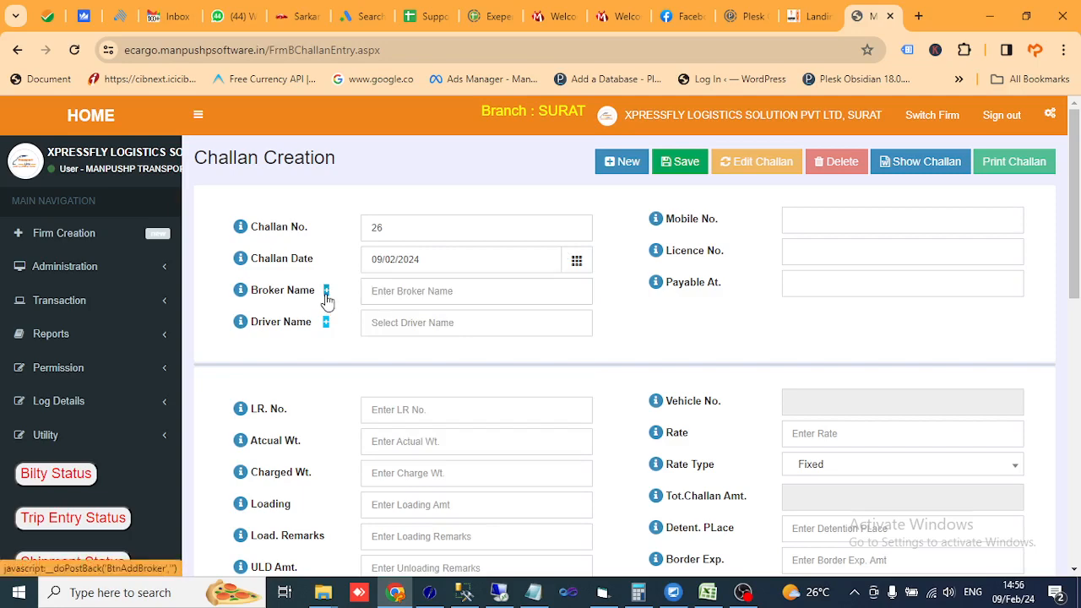
- Keep ledger group OWNER & BROKER and enter party name VISHWAS ROADLINE
click(496, 258)
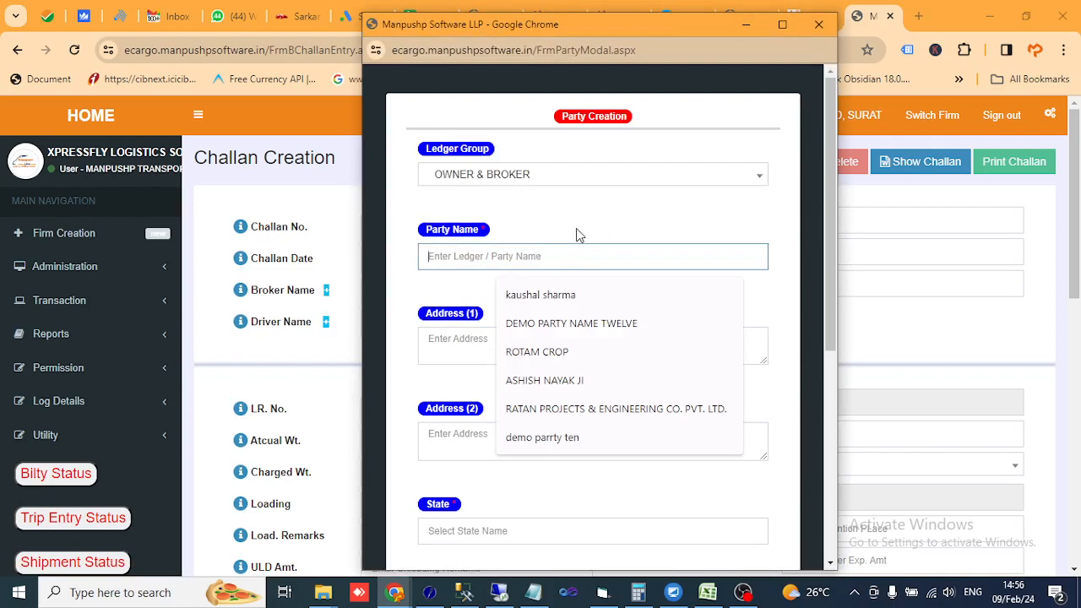
click(496, 184)
click(497, 185)
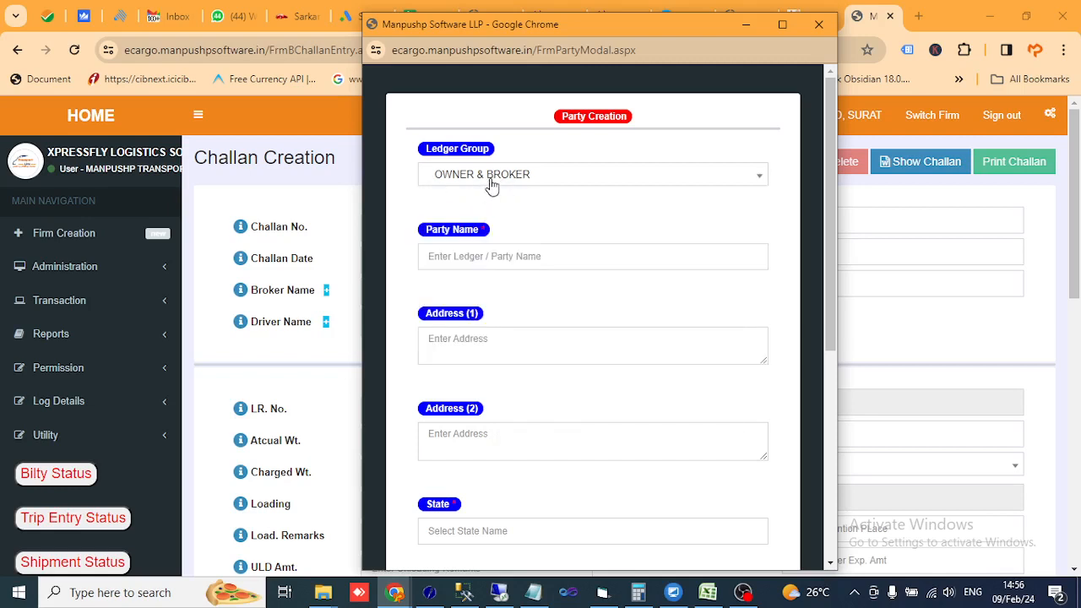
click(493, 184)
click(493, 186)
click(605, 257)
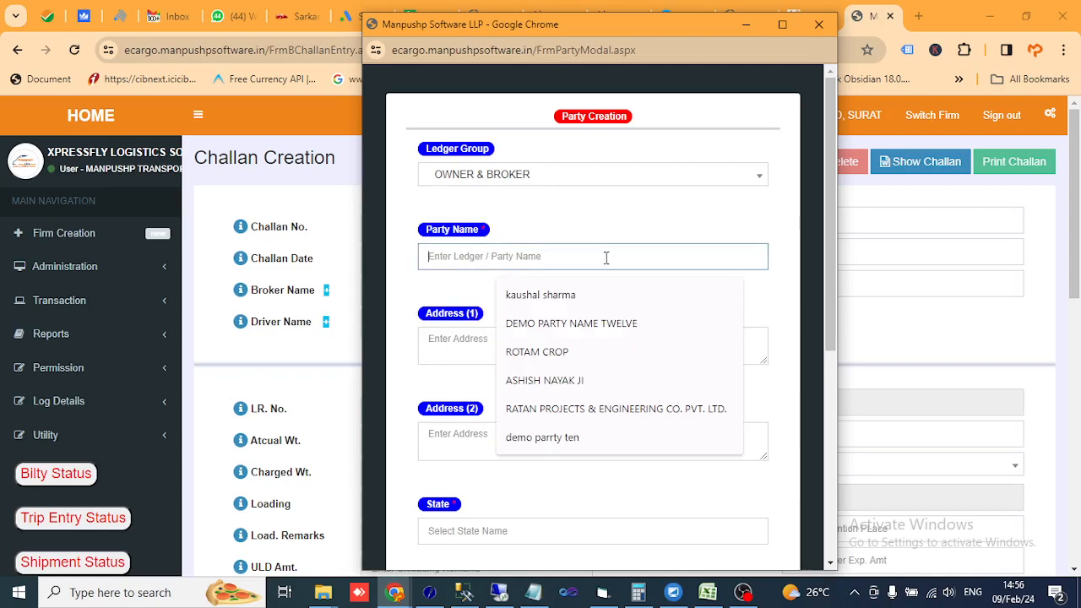
text(VI)
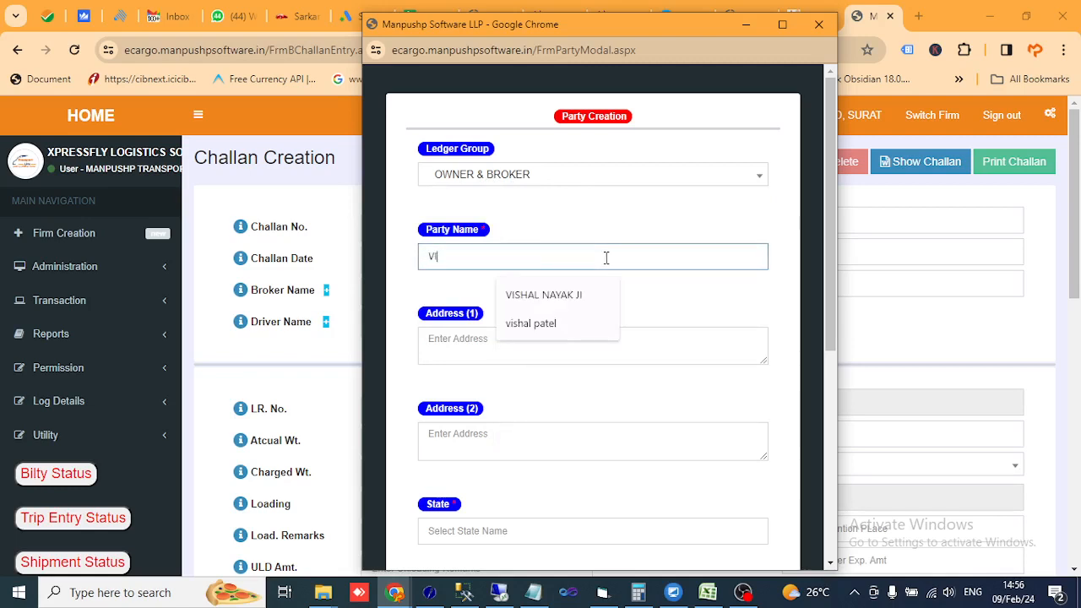
text(SWAS)
key(BackSpace)
key(BackSpace)
key(BackSpace)
text(HWAS ROADLINES)
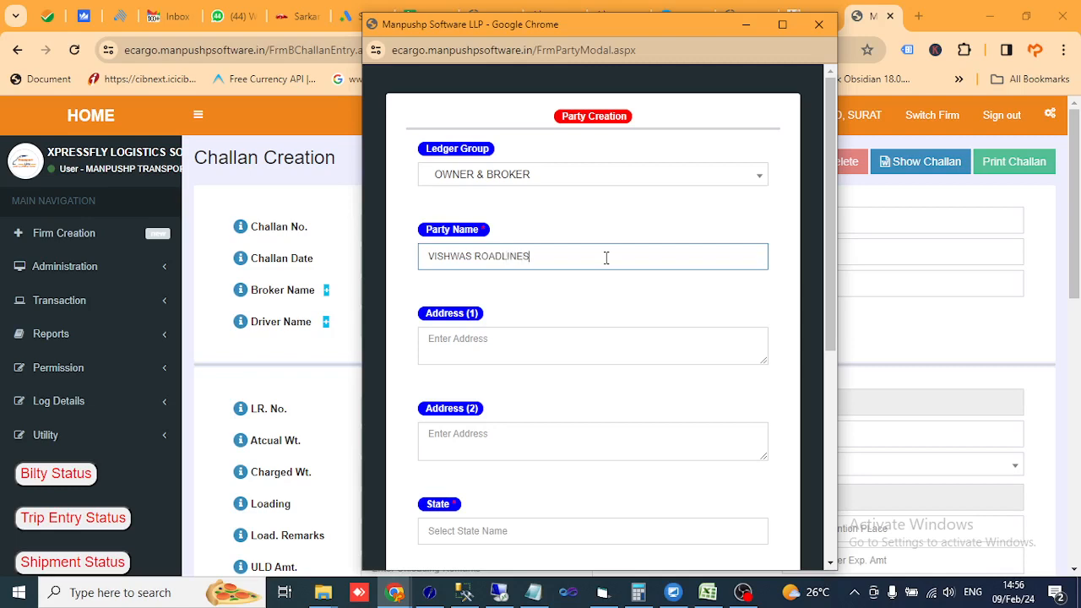
scroll(605, 257, down, 2)
- Enter state CHHATTISGARH and city RAIPUR for the new party
click(595, 369)
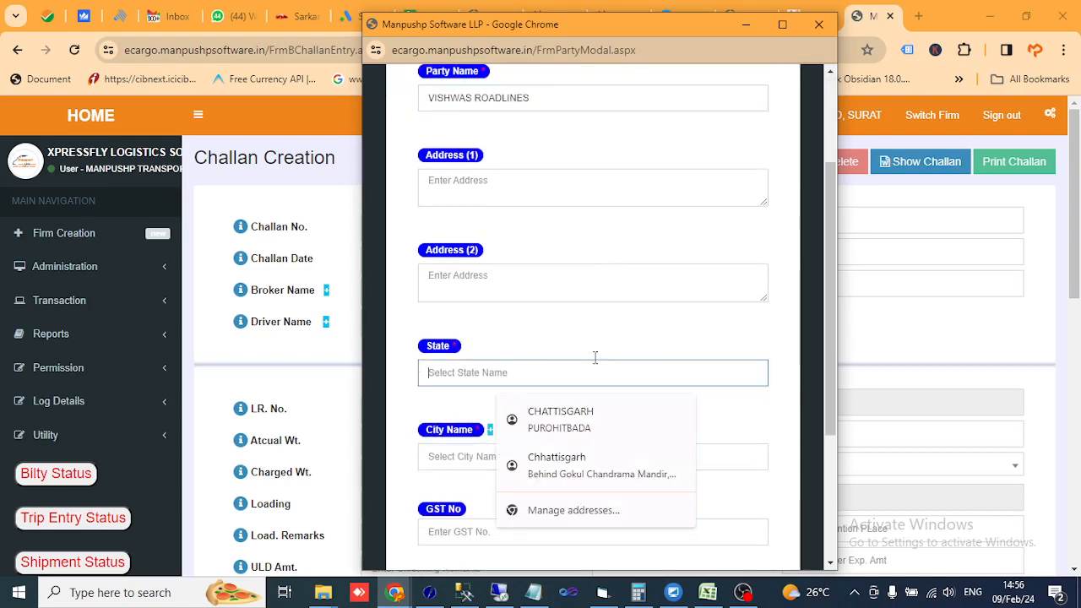
text(CHHATTISGARH)
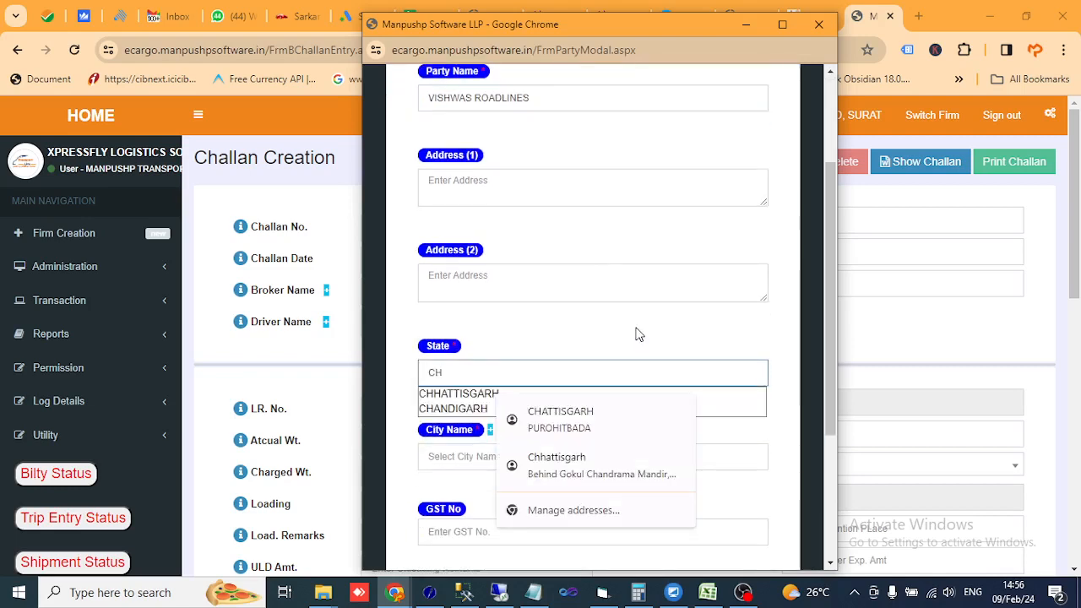
key(Tab)
text(RAIPUR)
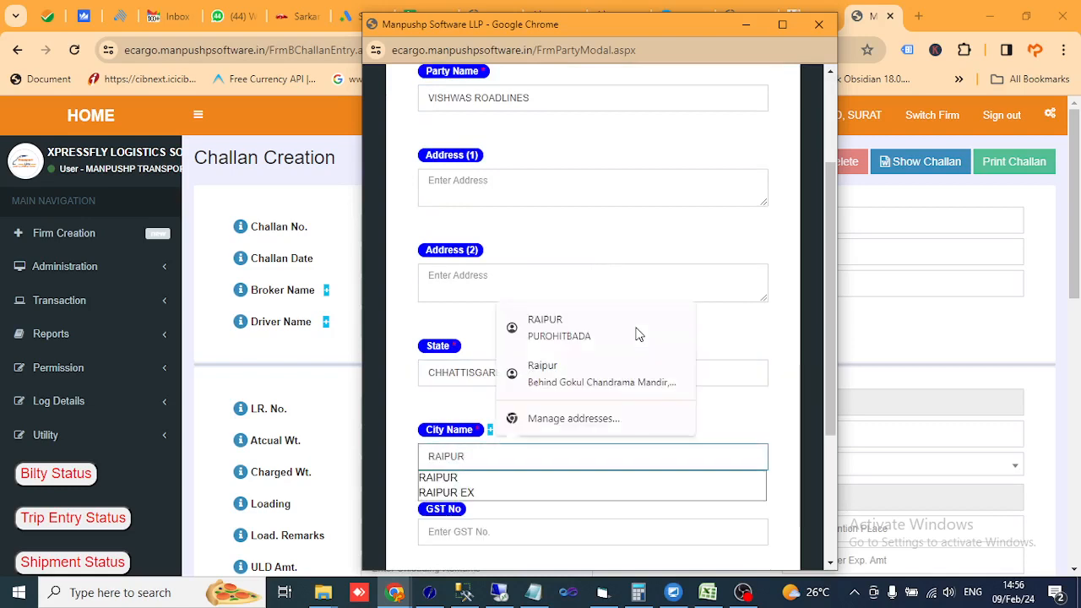
key(Down)
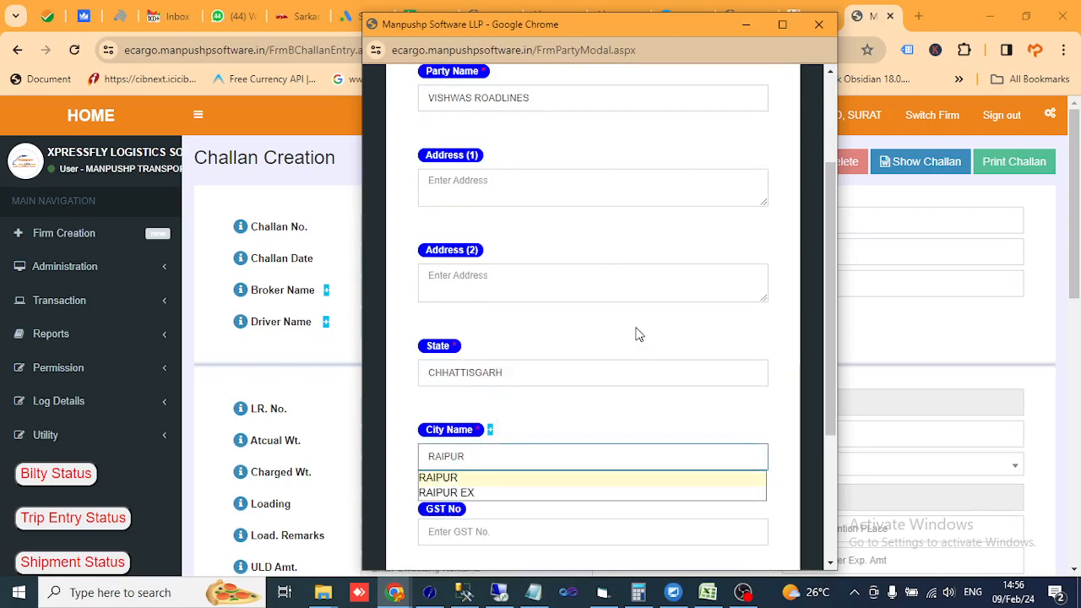
click(446, 478)
key(Tab)
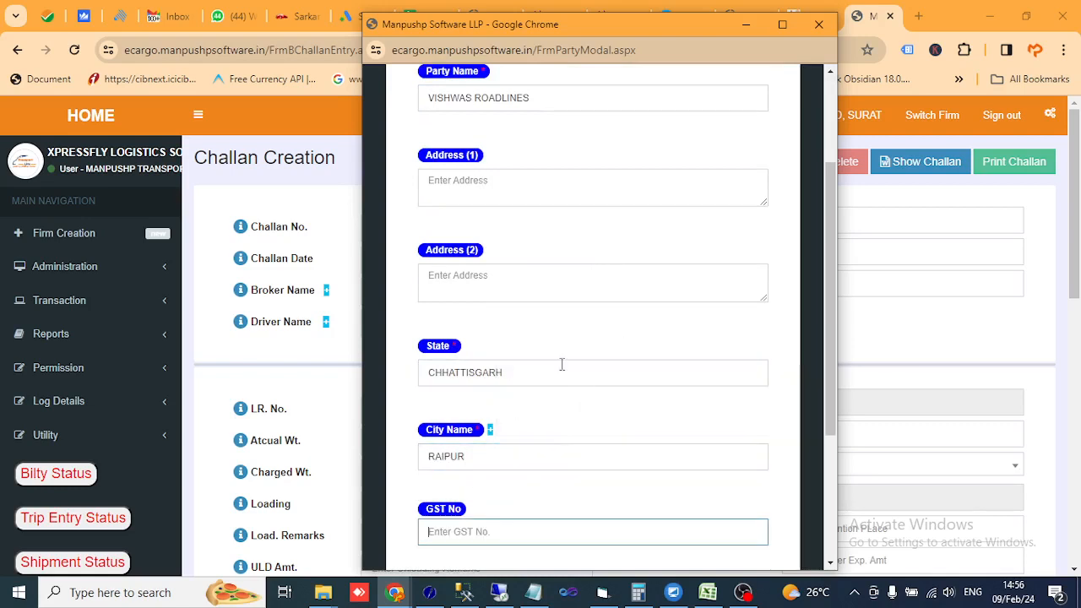
- Review the party's name, state and city entries in the popup
scroll(569, 422, up, 1)
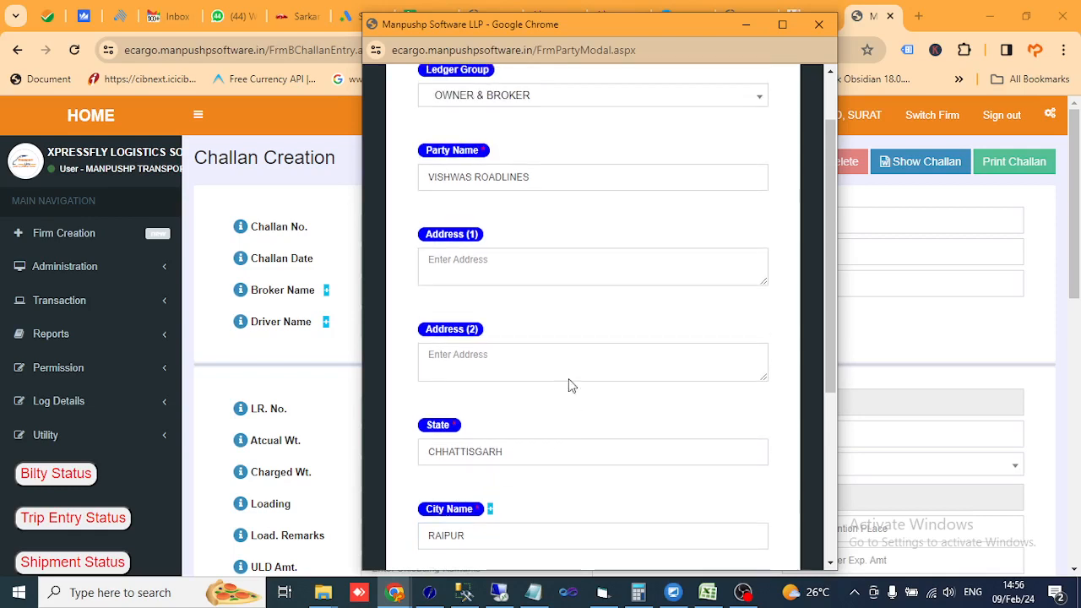
scroll(565, 396, up, 1)
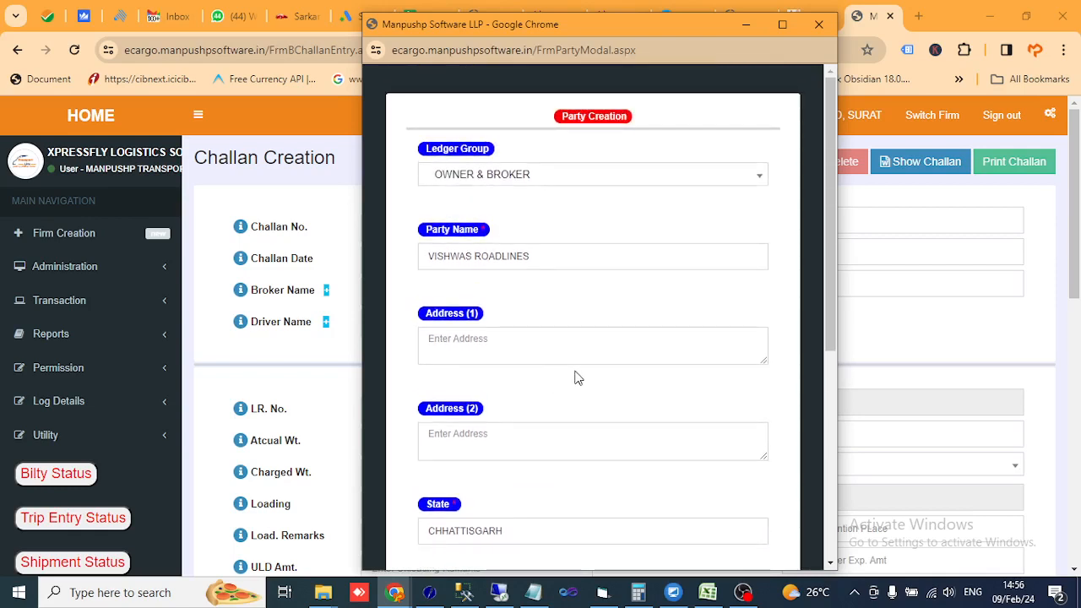
click(560, 255)
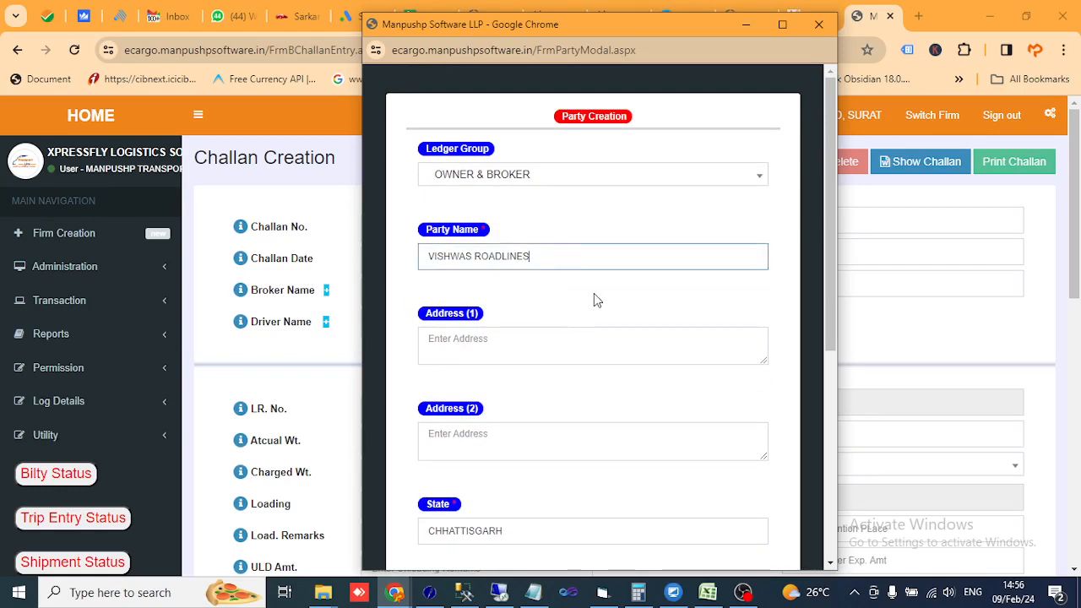
scroll(591, 298, down, 2)
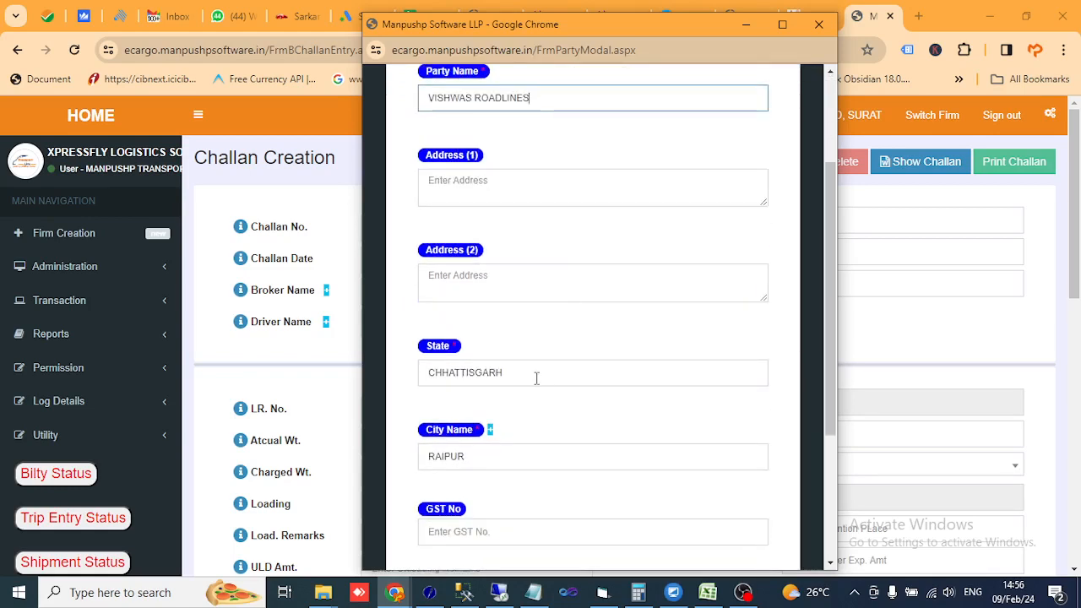
click(539, 377)
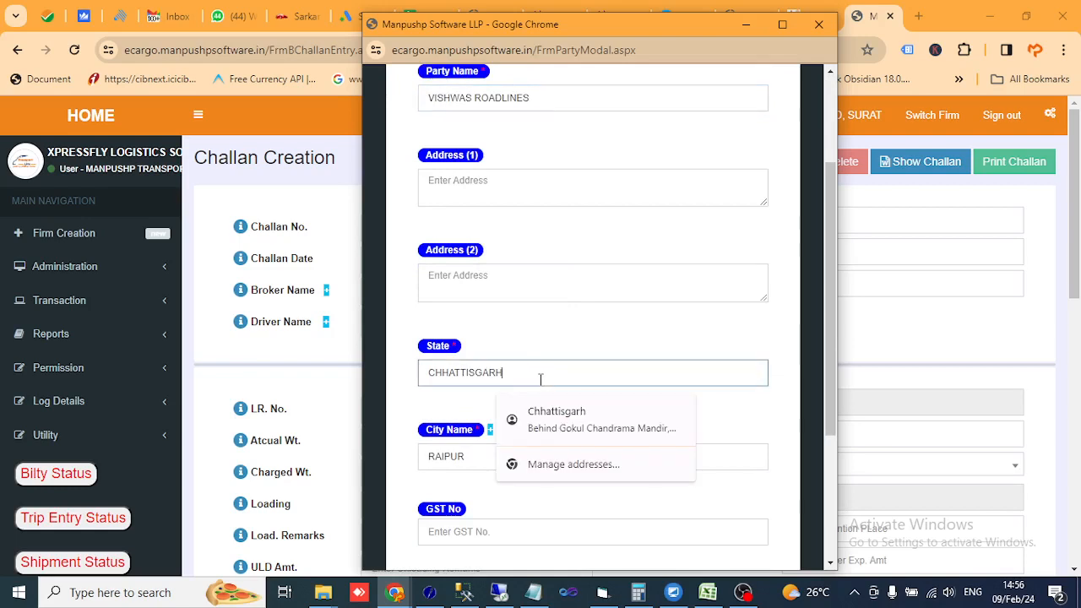
click(482, 460)
click(413, 309)
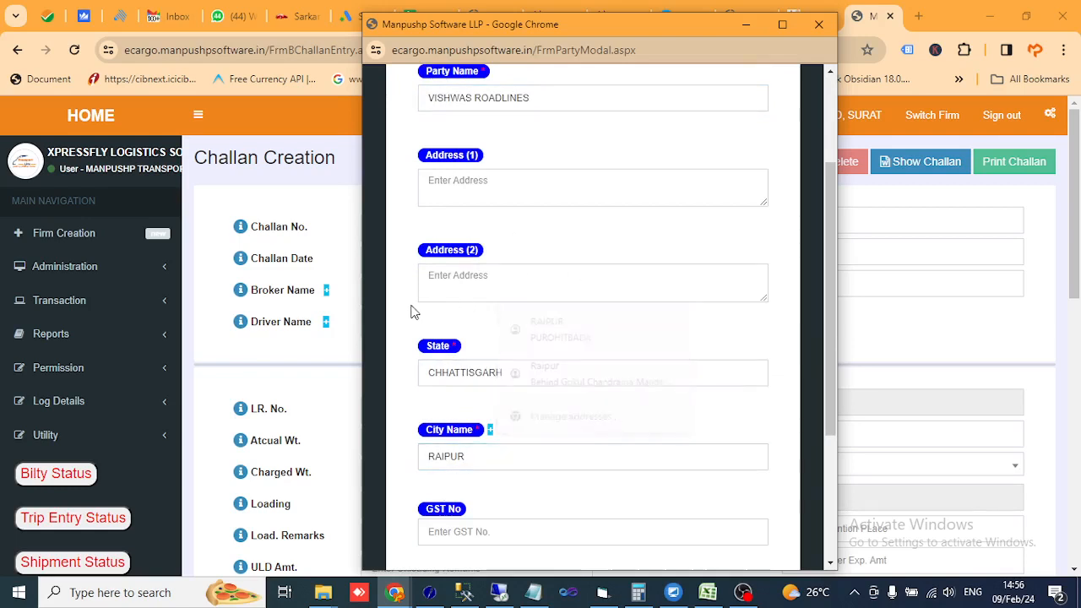
scroll(438, 320, up, 1)
scroll(438, 320, up, 1)
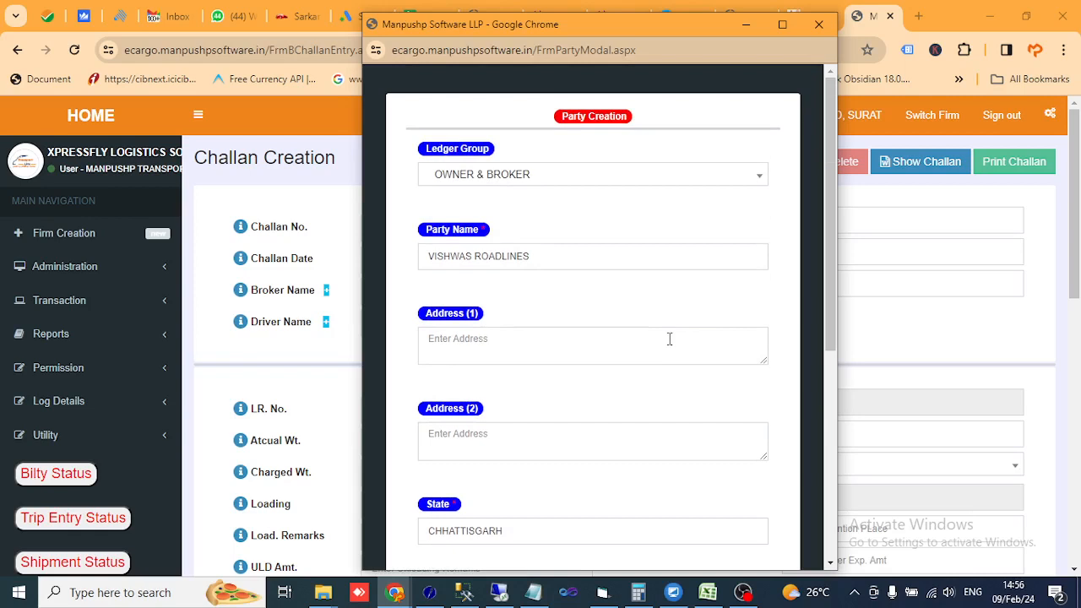
click(586, 256)
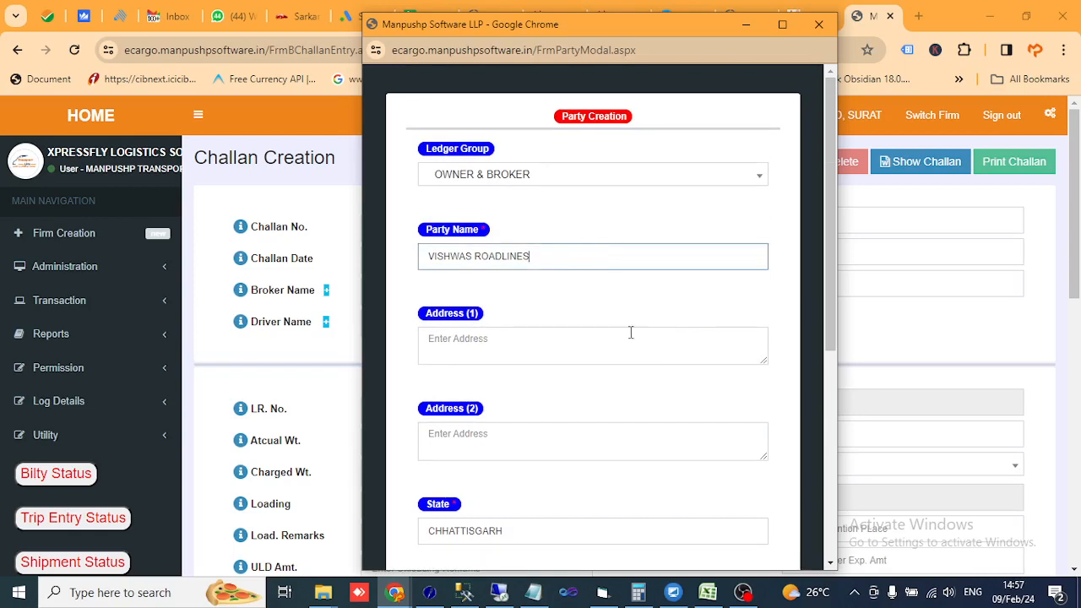
scroll(630, 336, down, 3)
click(521, 291)
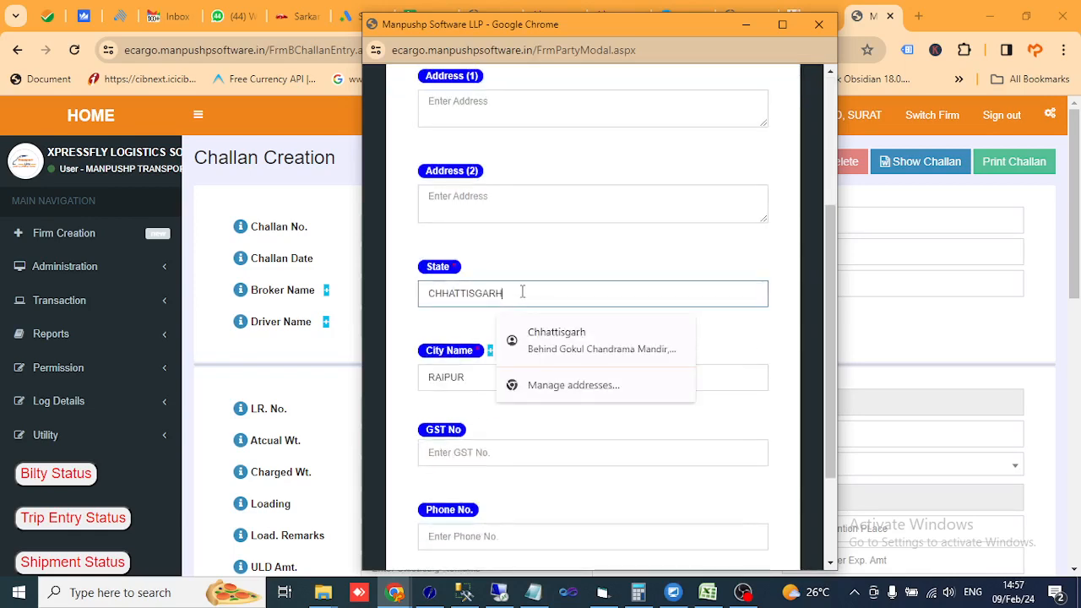
click(473, 380)
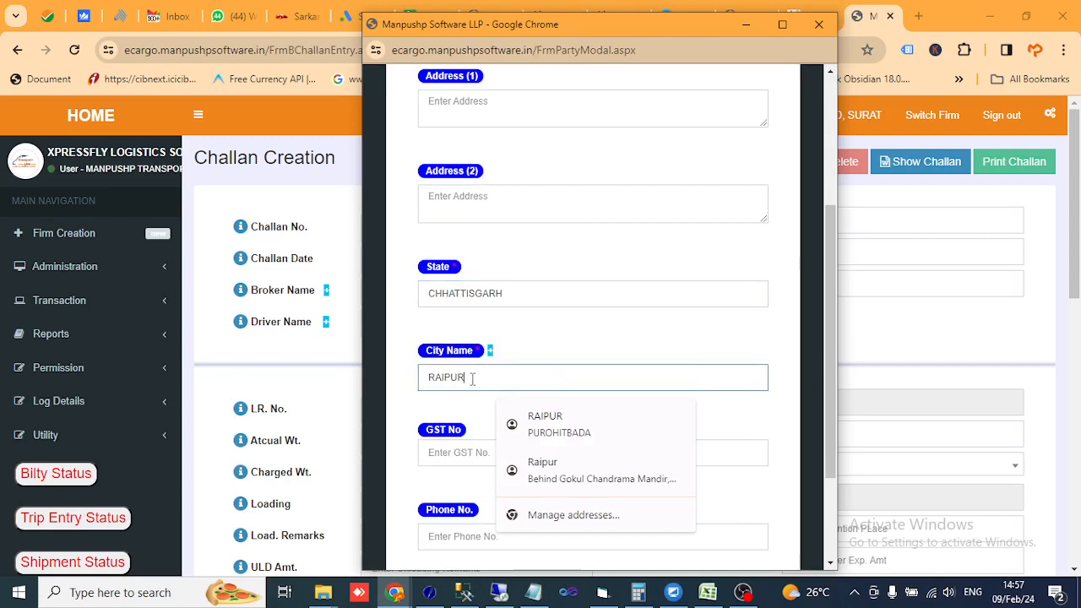
- Re-select state CHHATTISGARH and city RAIPUR, then save the party
double_click(531, 295)
scroll(557, 293, up, 2)
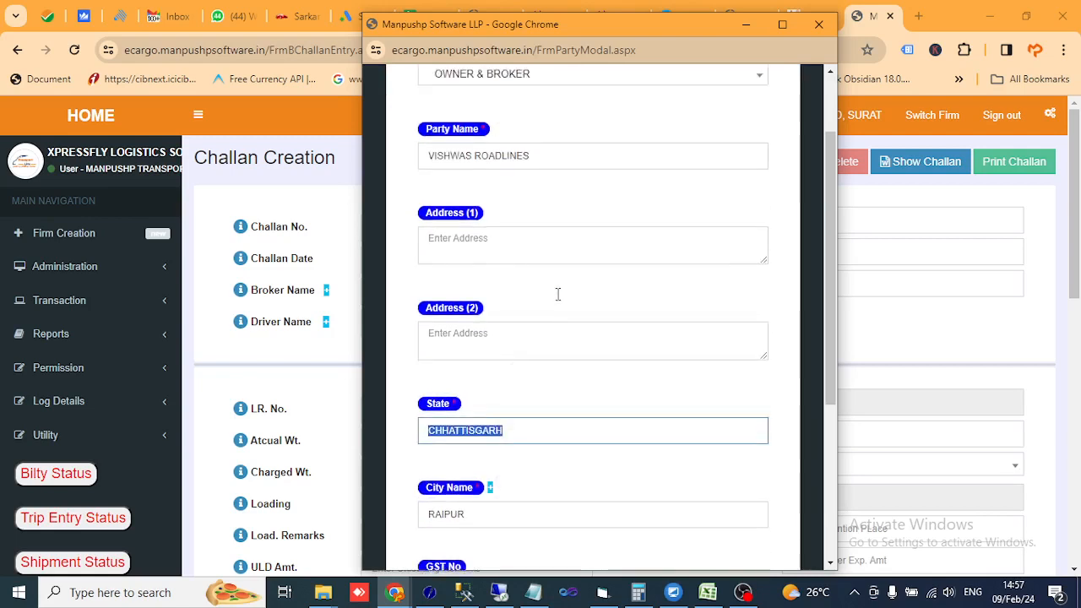
scroll(557, 304, down, 2)
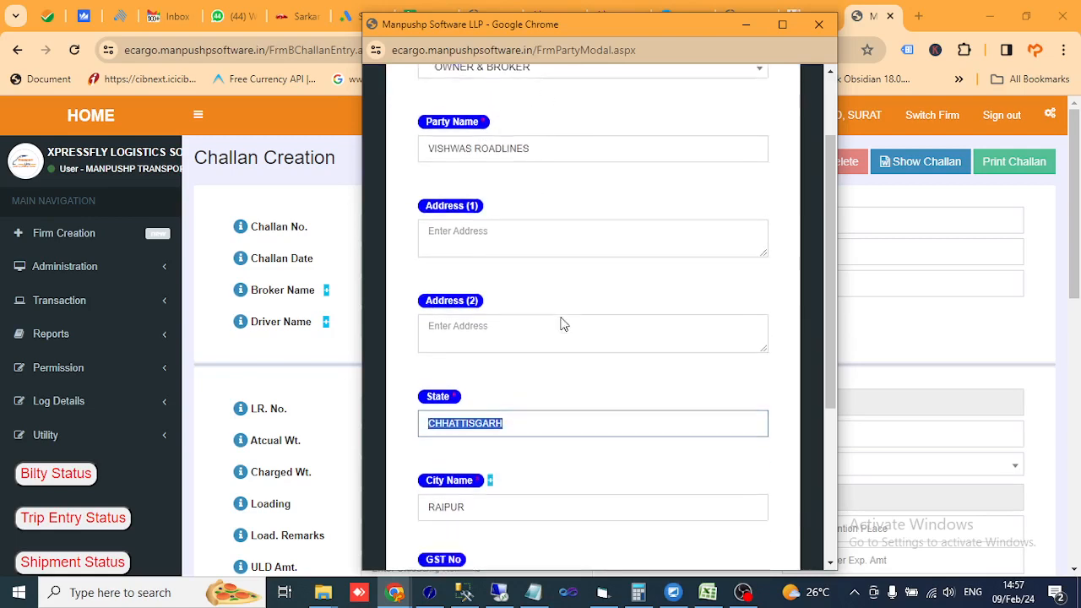
text(C)
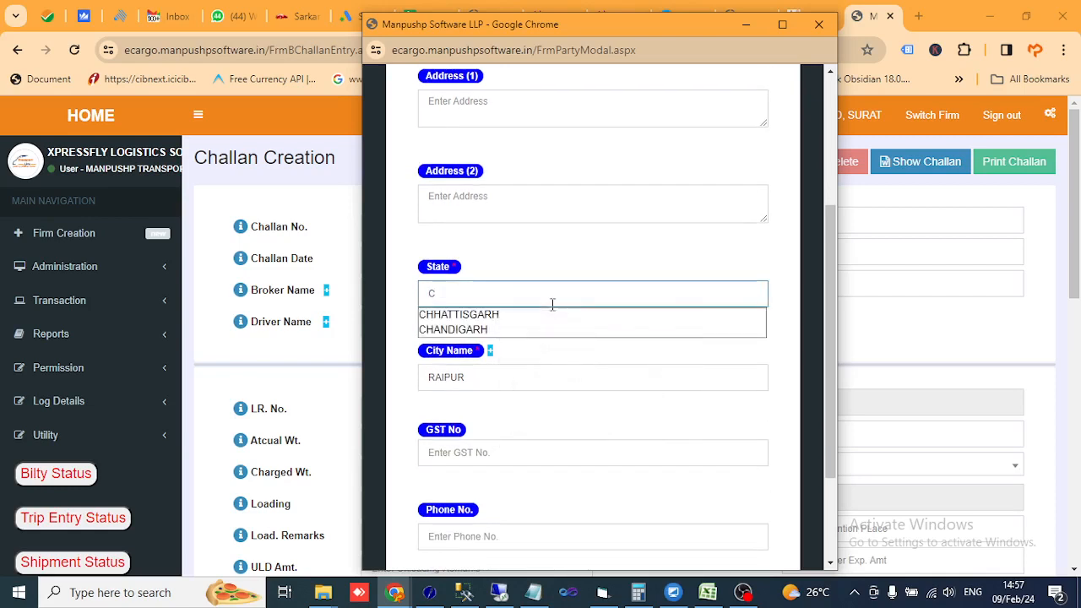
click(504, 316)
click(491, 383)
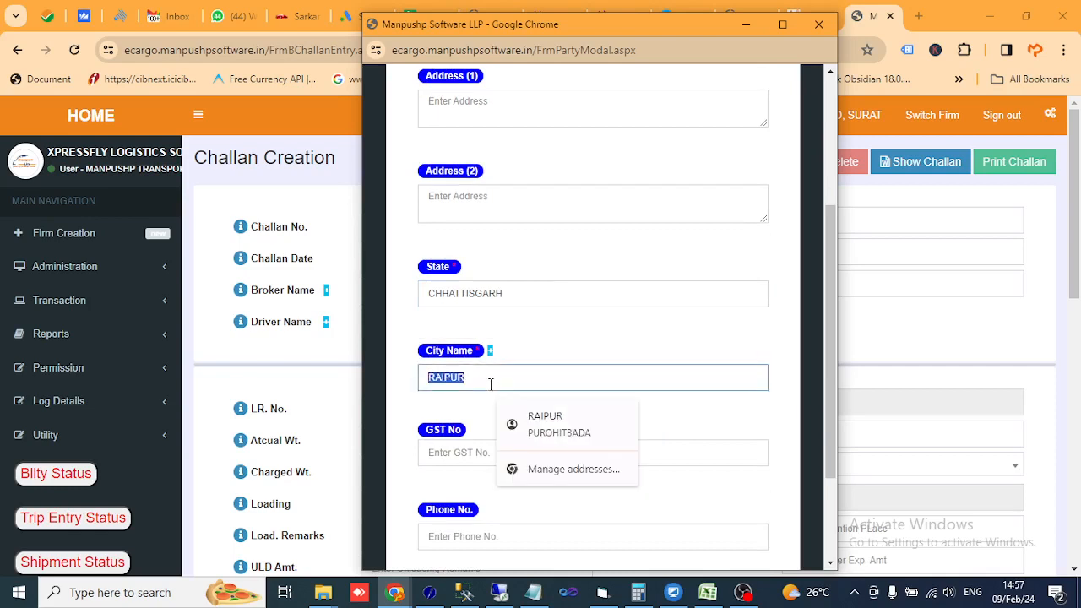
text(RAIPUR)
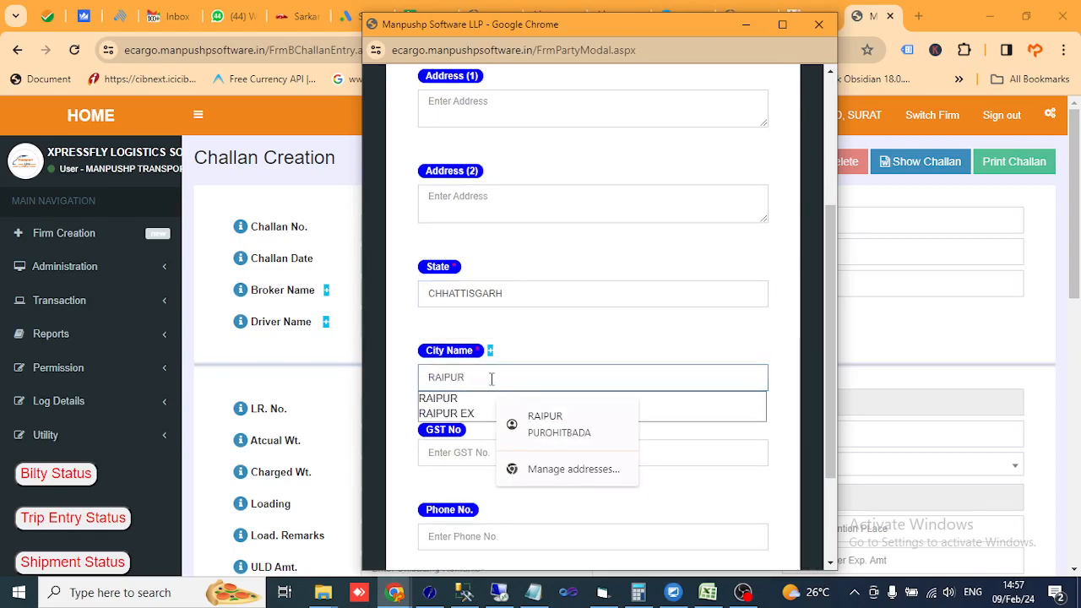
click(448, 399)
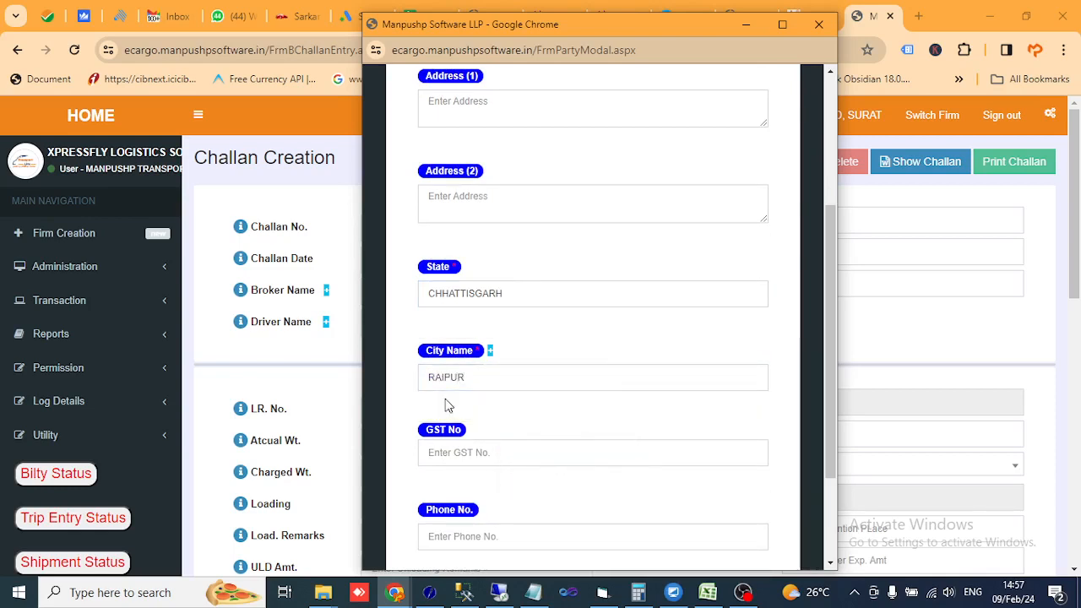
scroll(517, 409, down, 2)
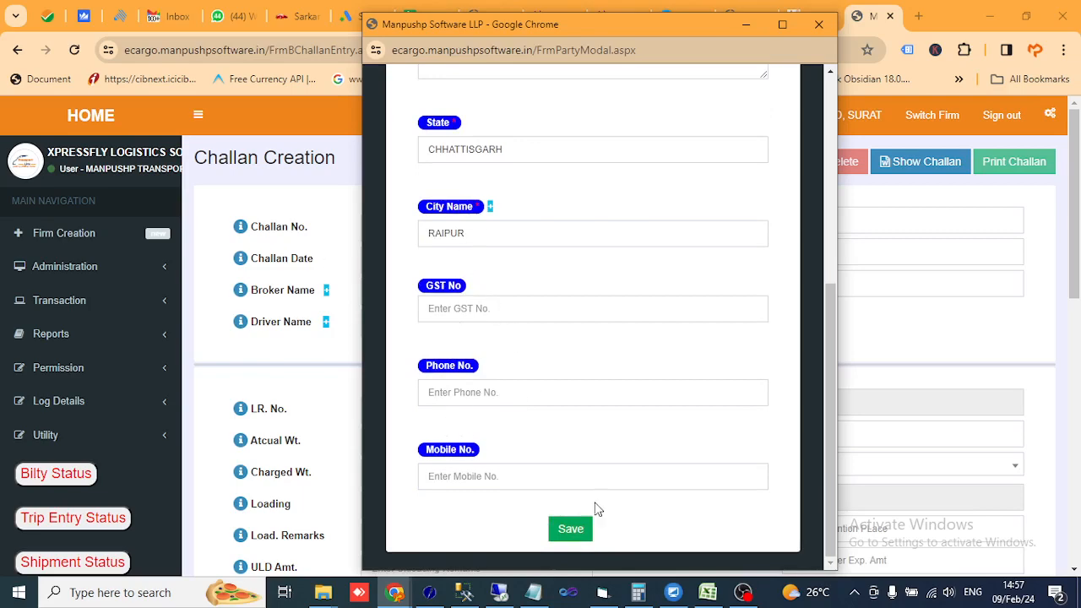
click(572, 531)
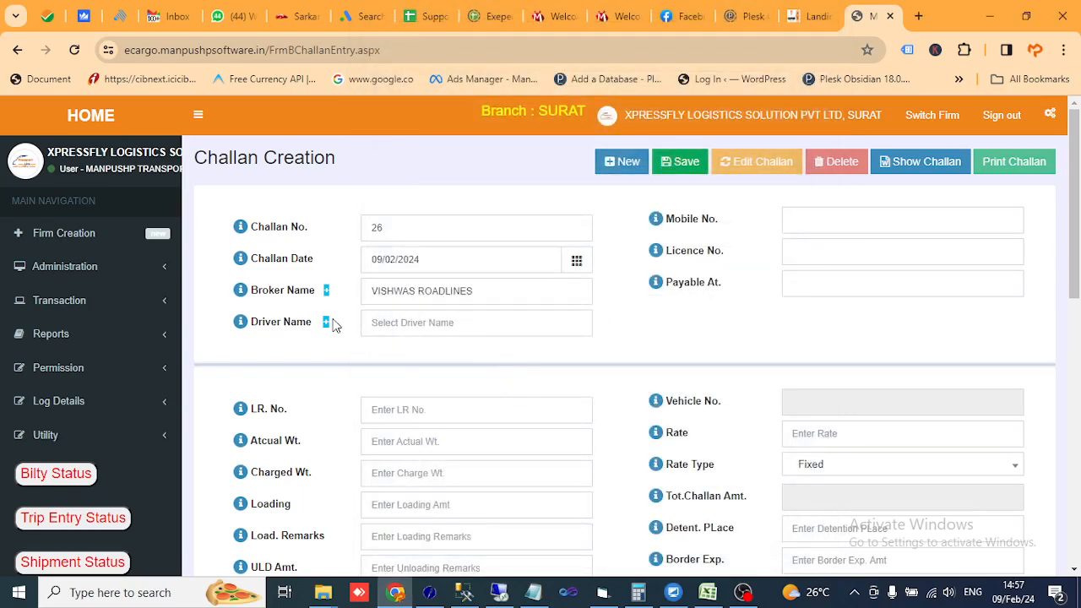
- Pick the saved mobile and licence numbers and accept the suggested driver name from 'D'
click(830, 218)
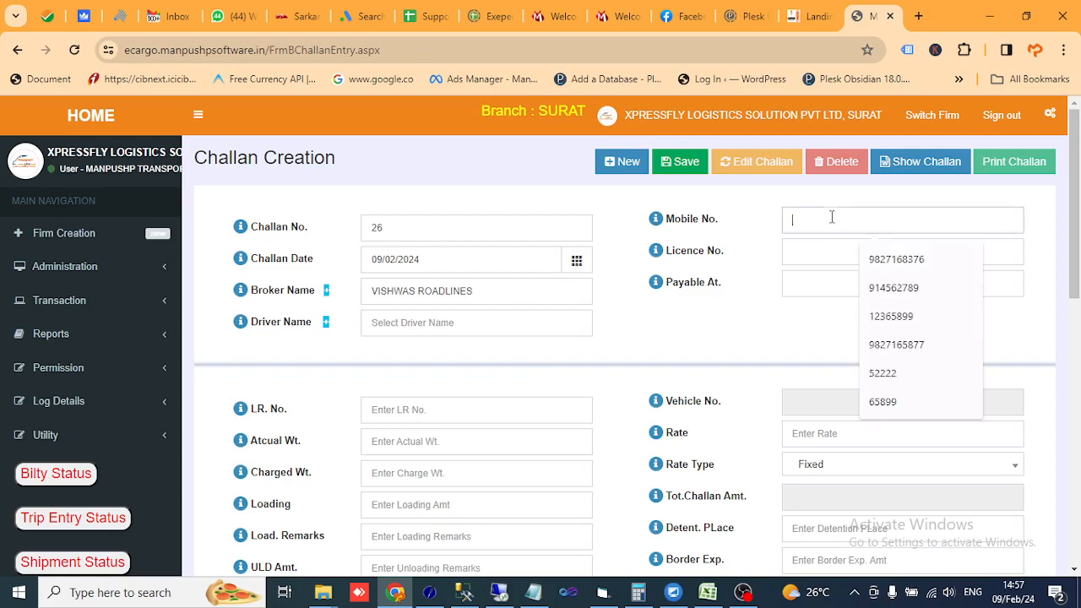
click(910, 259)
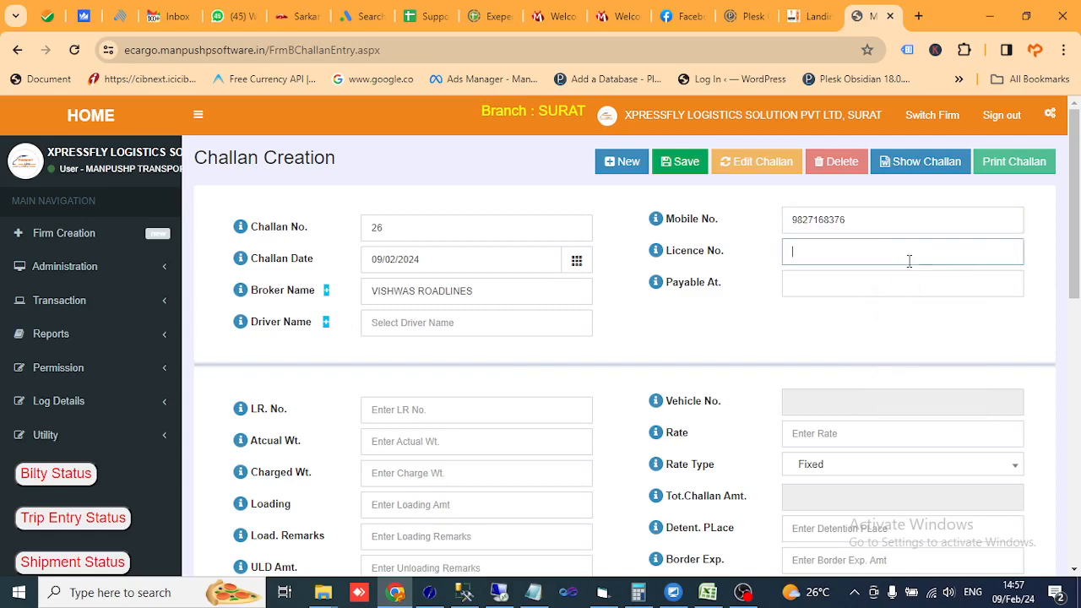
click(851, 251)
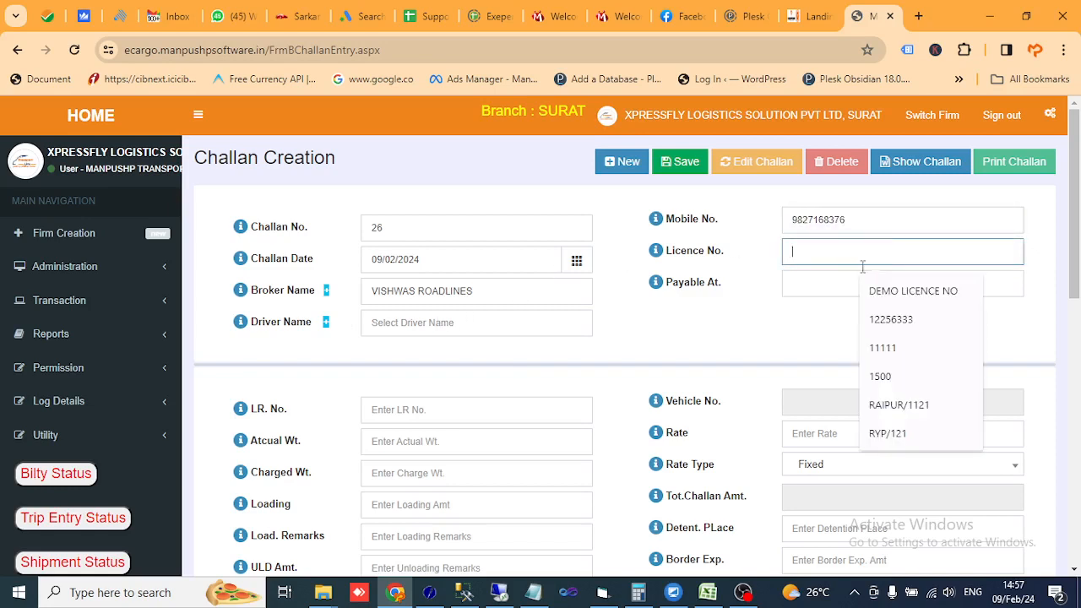
click(897, 406)
click(429, 326)
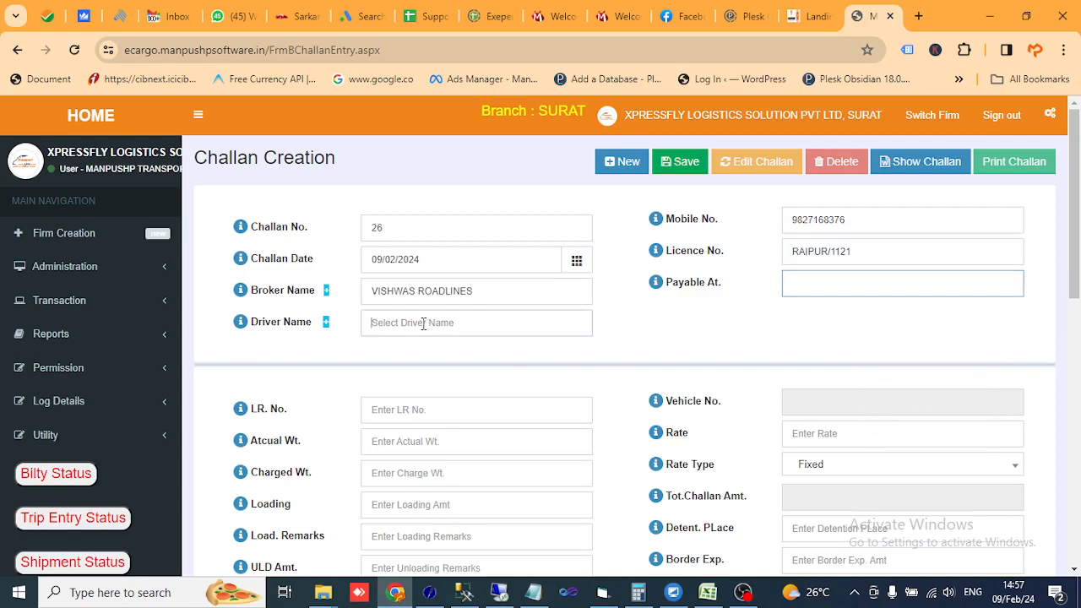
text(D)
key(Tab)
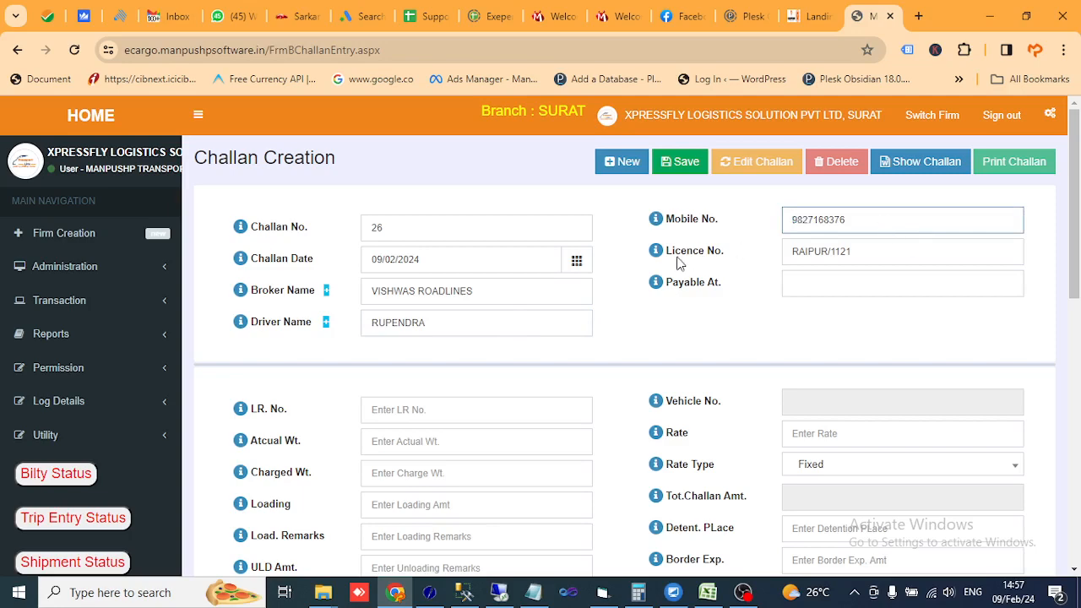
scroll(783, 306, down, 2)
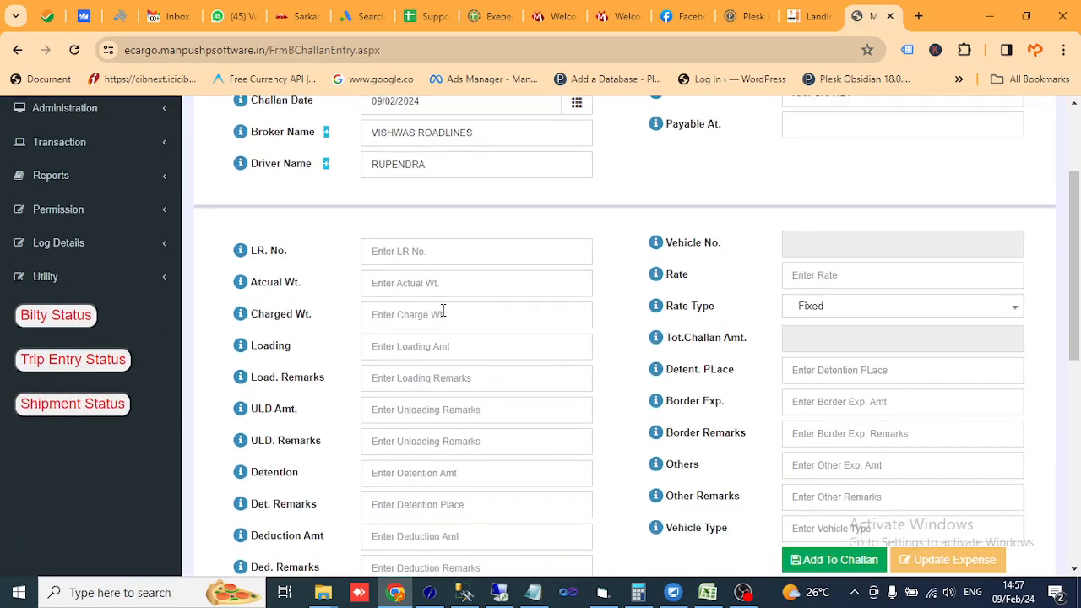
click(394, 250)
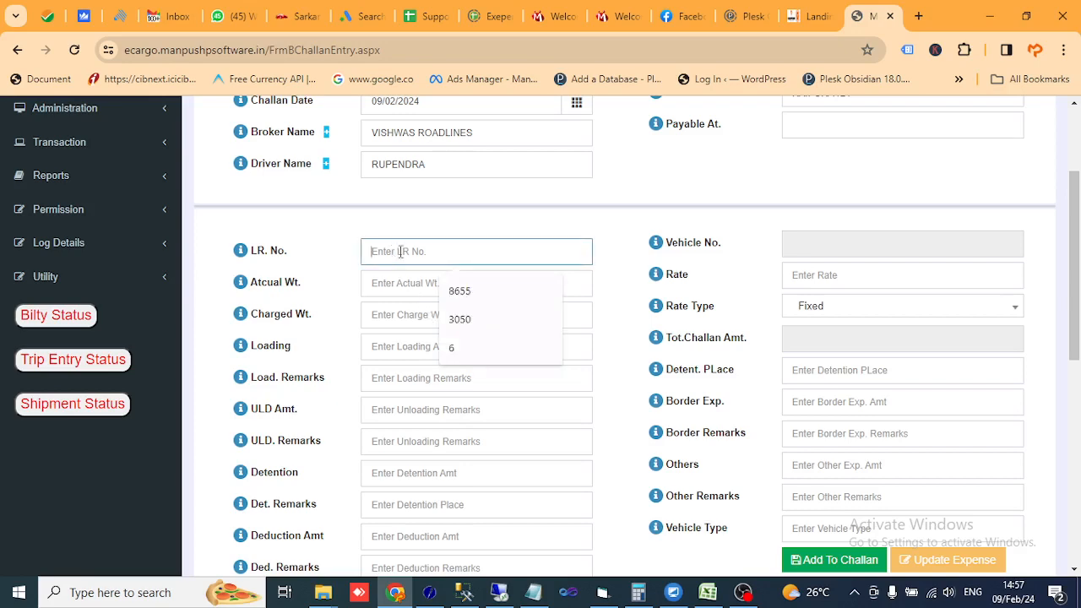
scroll(477, 319, up, 2)
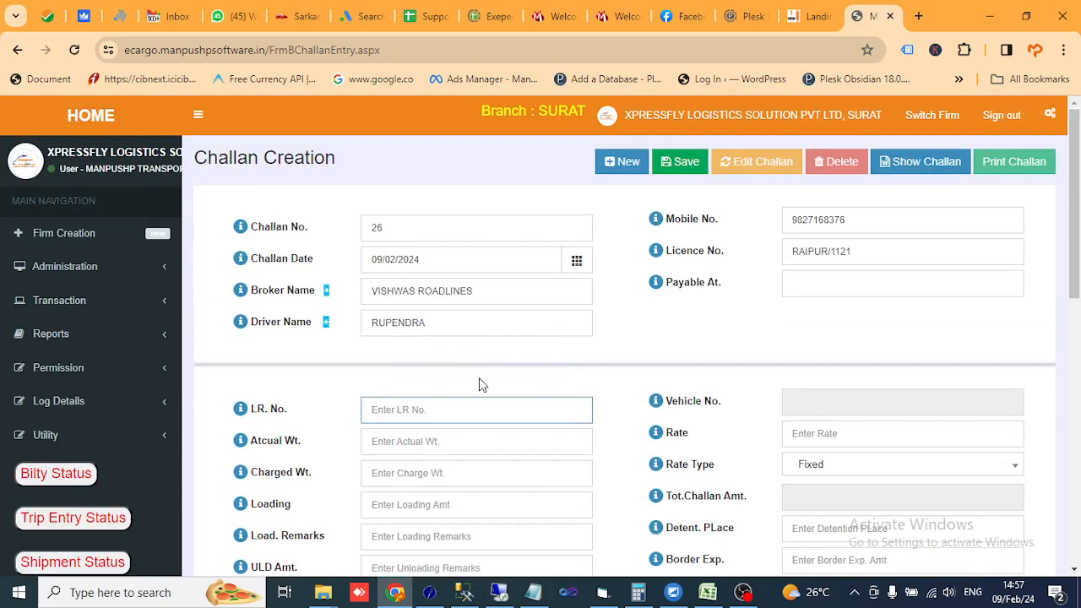
scroll(517, 365, down, 1)
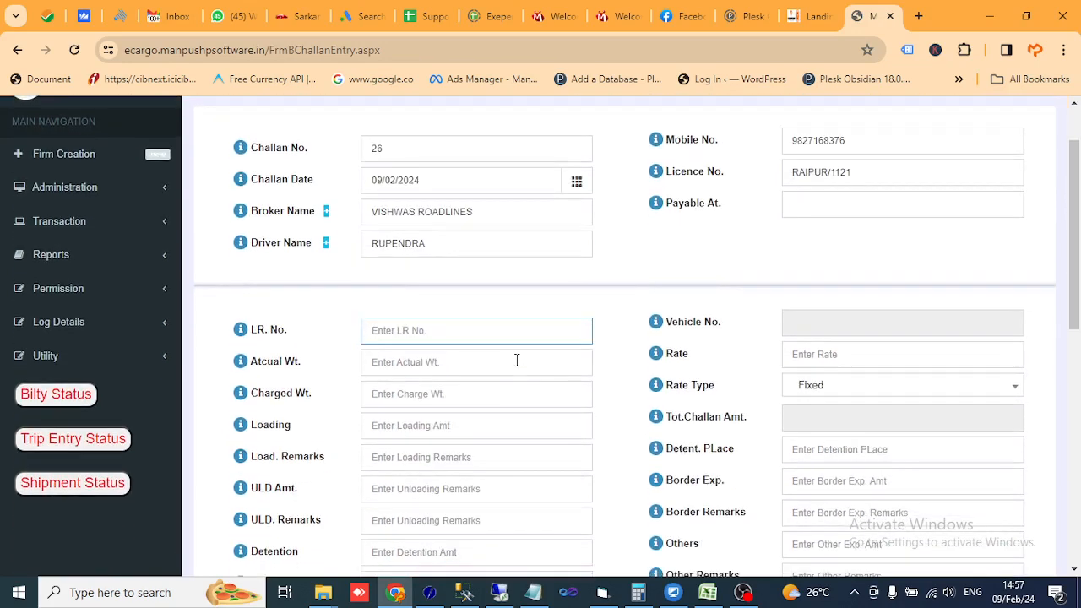
key(Tab)
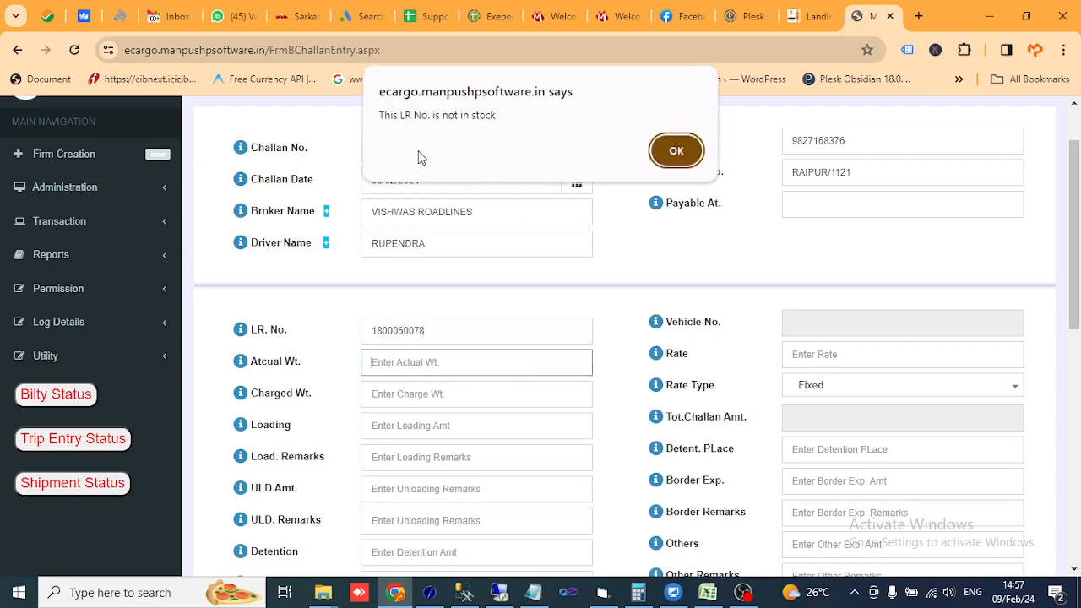
click(688, 161)
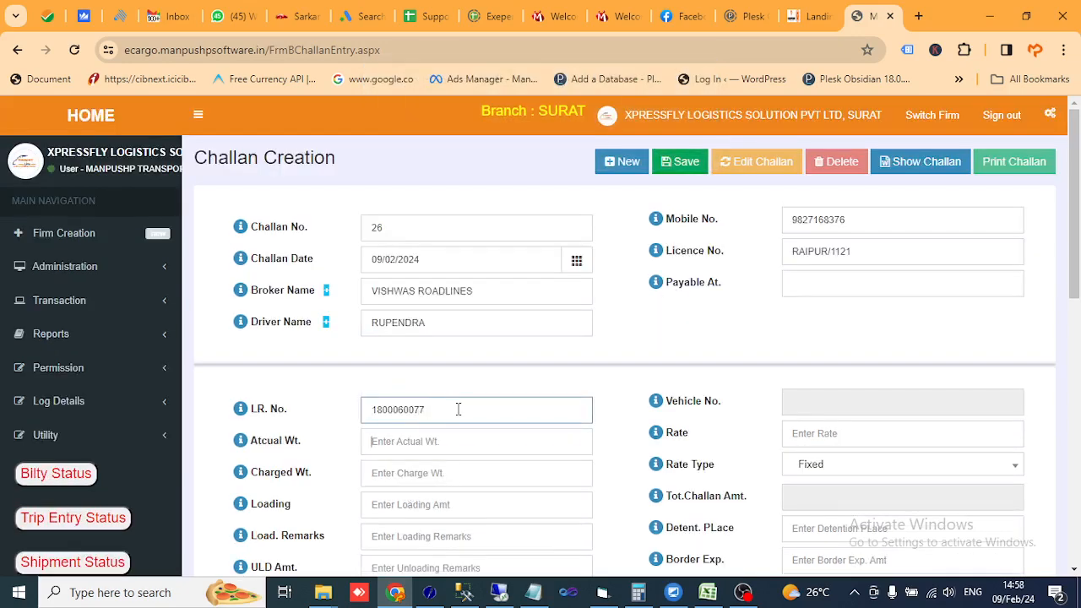
click(676, 151)
- Retry several edited LR numbers, dismissing each not-in-stock warning
click(489, 418)
key(Tab)
click(676, 151)
double_click(460, 409)
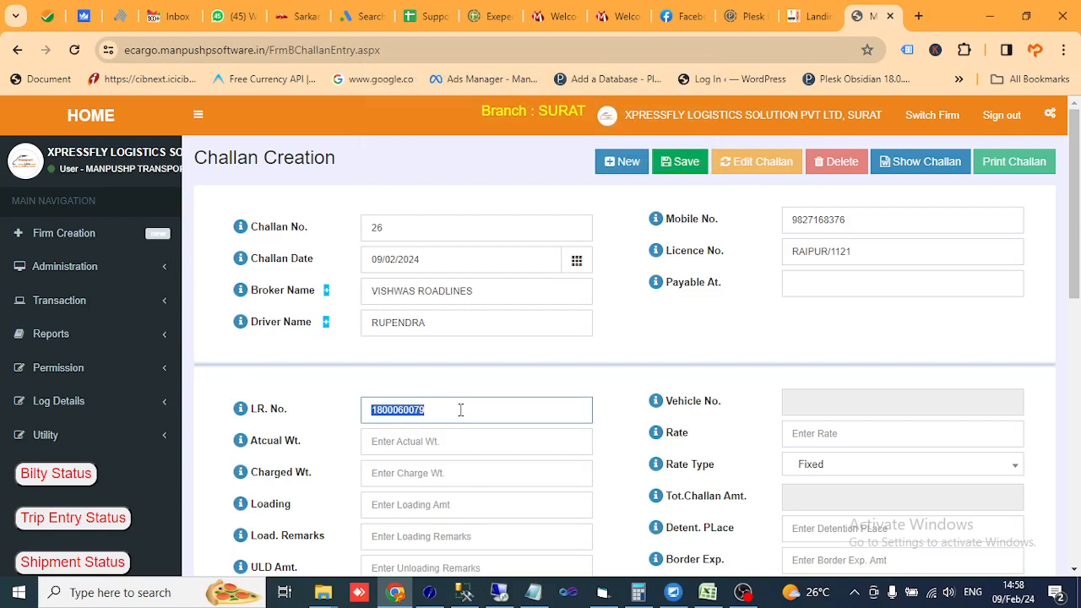
click(460, 410)
double_click(460, 409)
click(461, 410)
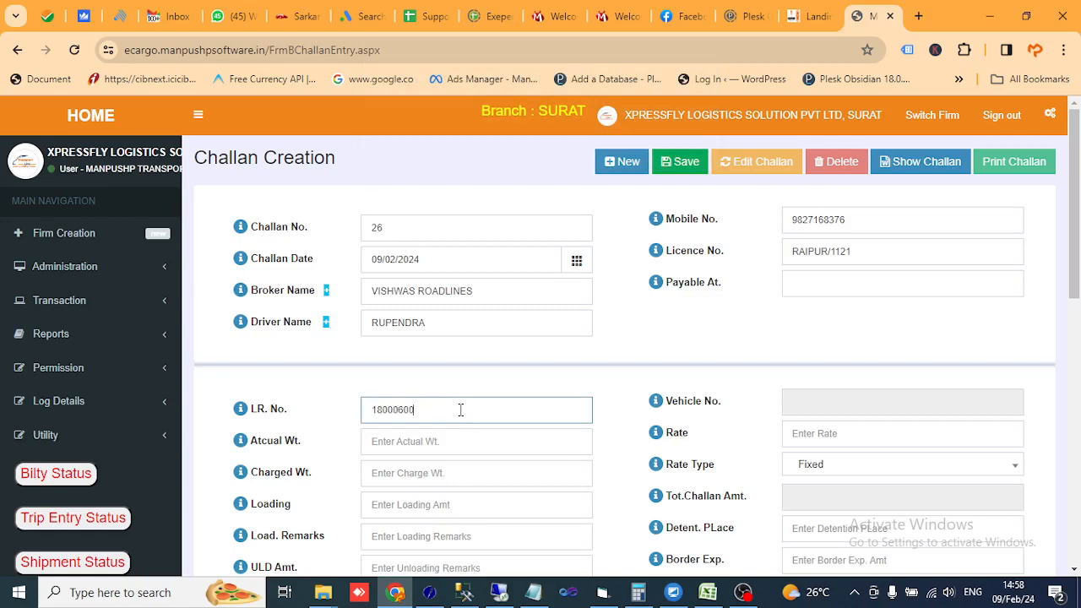
key(Tab)
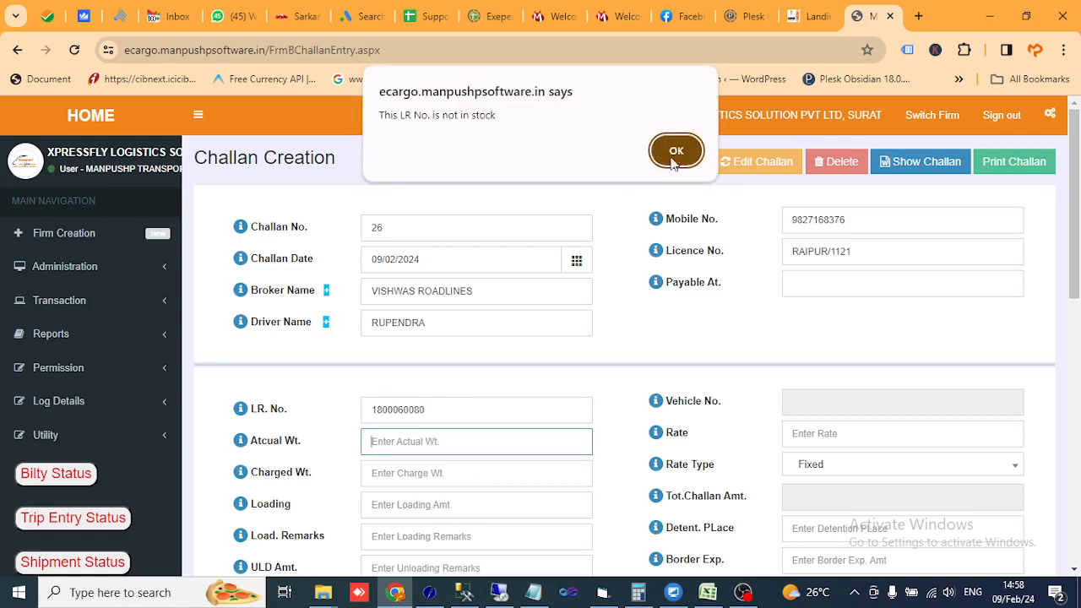
click(673, 157)
click(461, 412)
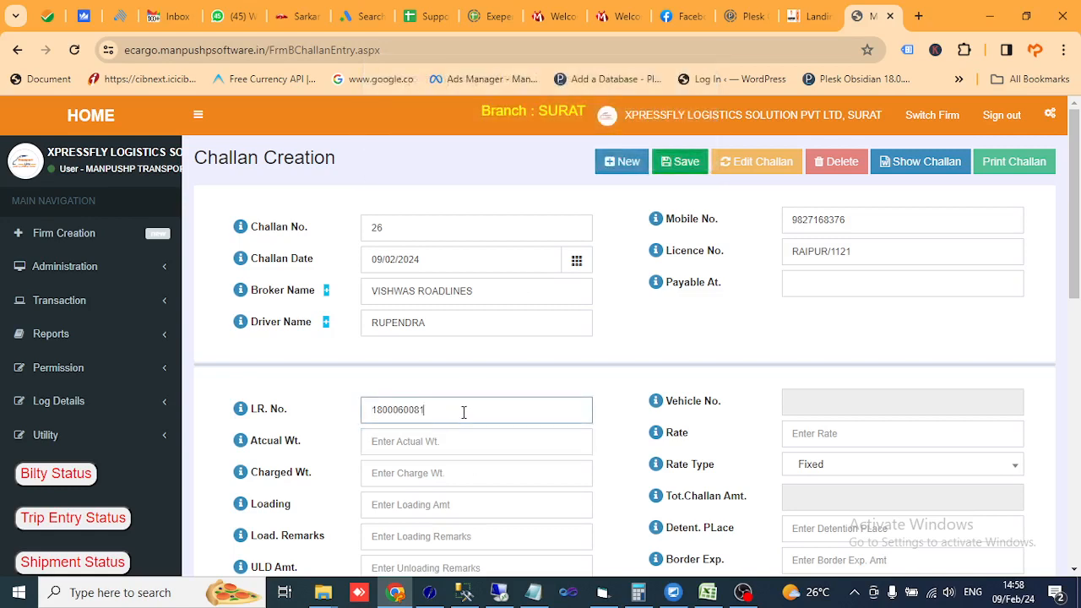
key(Tab)
click(676, 141)
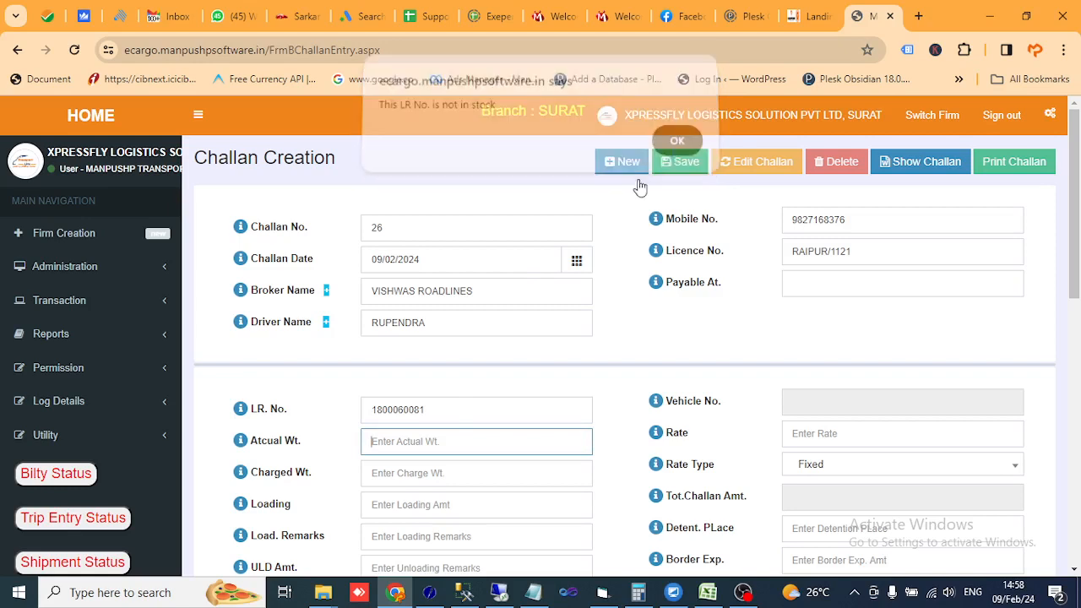
click(463, 414)
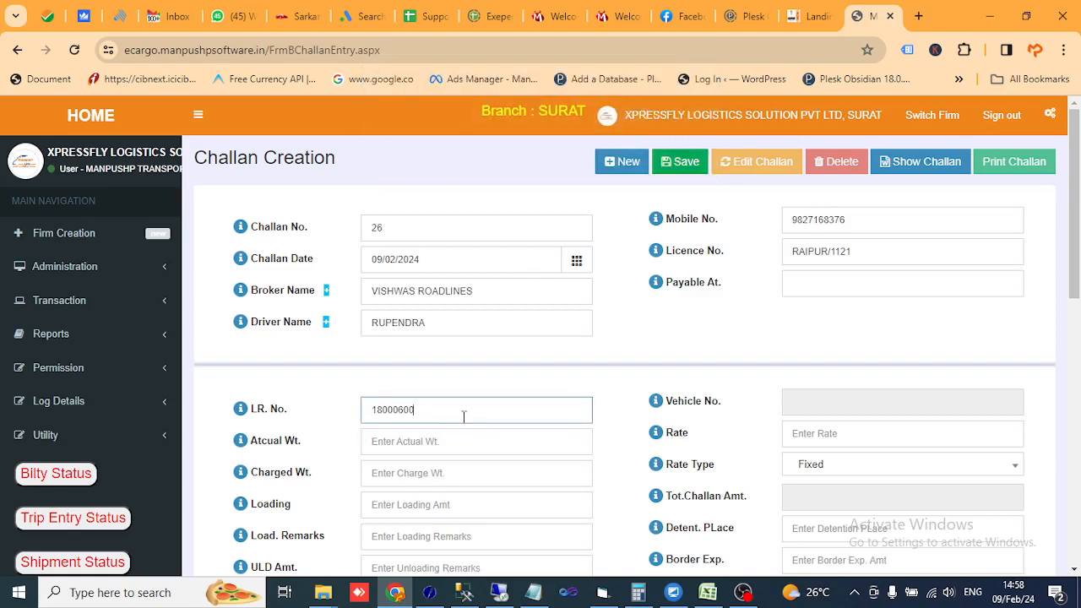
text(55)
key(Tab)
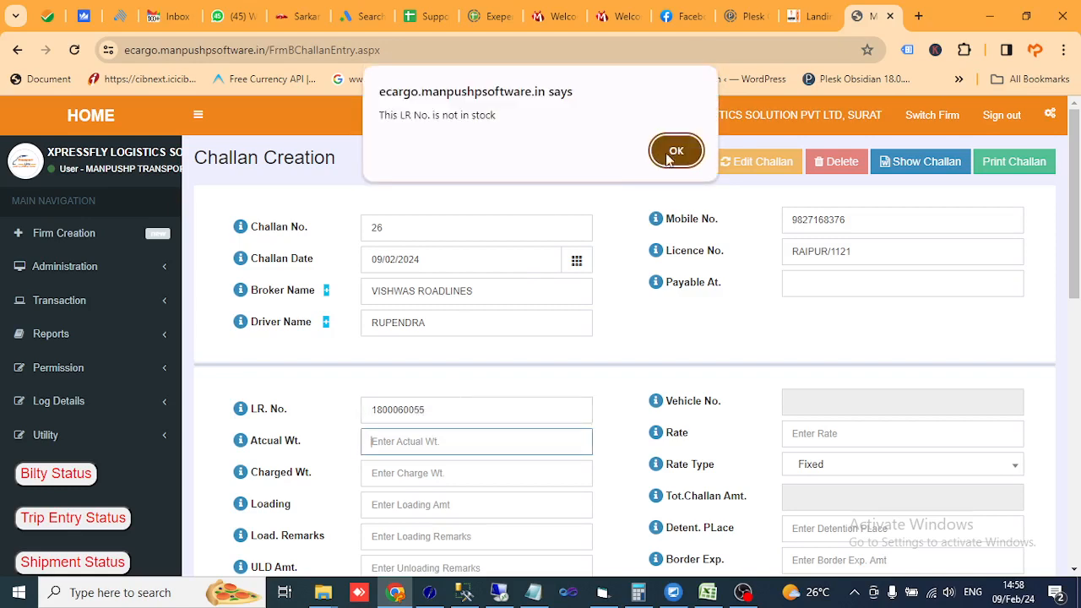
key(Return)
click(452, 414)
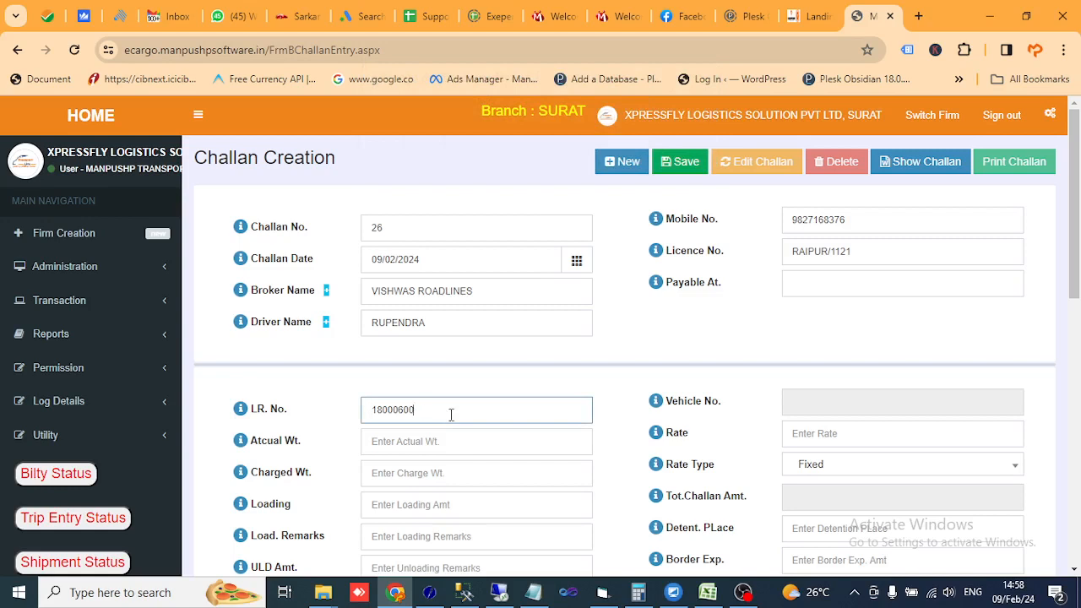
key(Tab)
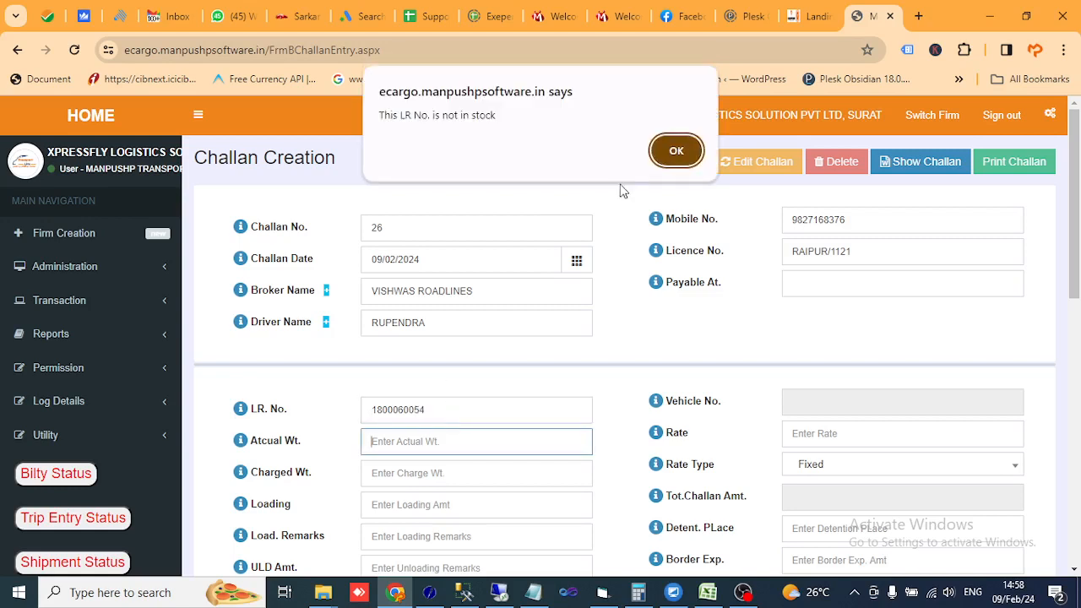
click(675, 149)
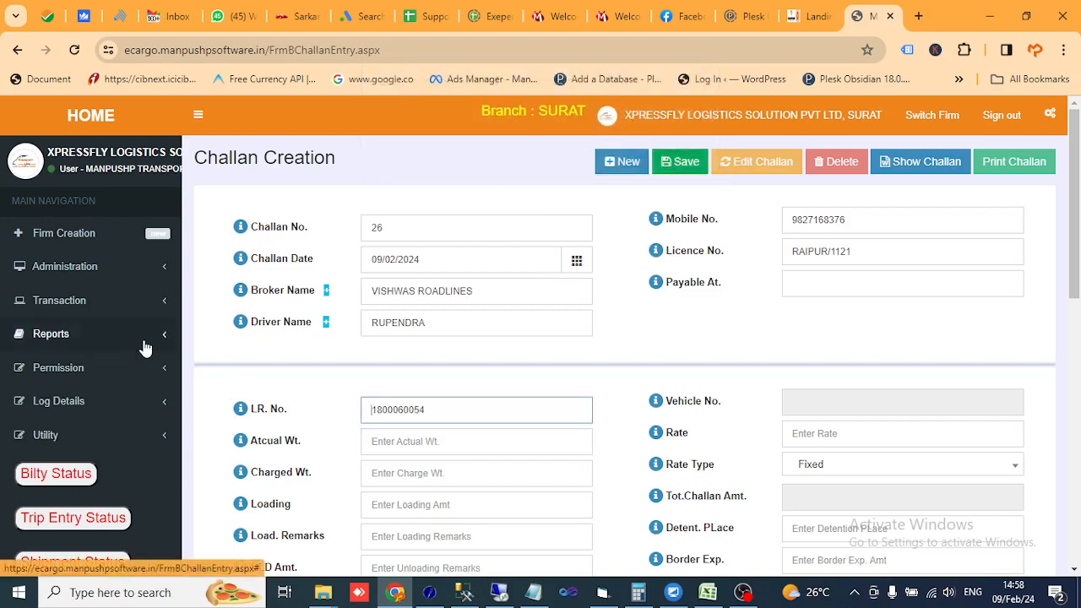
- Open the LR Pending (Challan) register under Reports > FTL Report
scroll(393, 368, down, 2)
scroll(378, 358, up, 2)
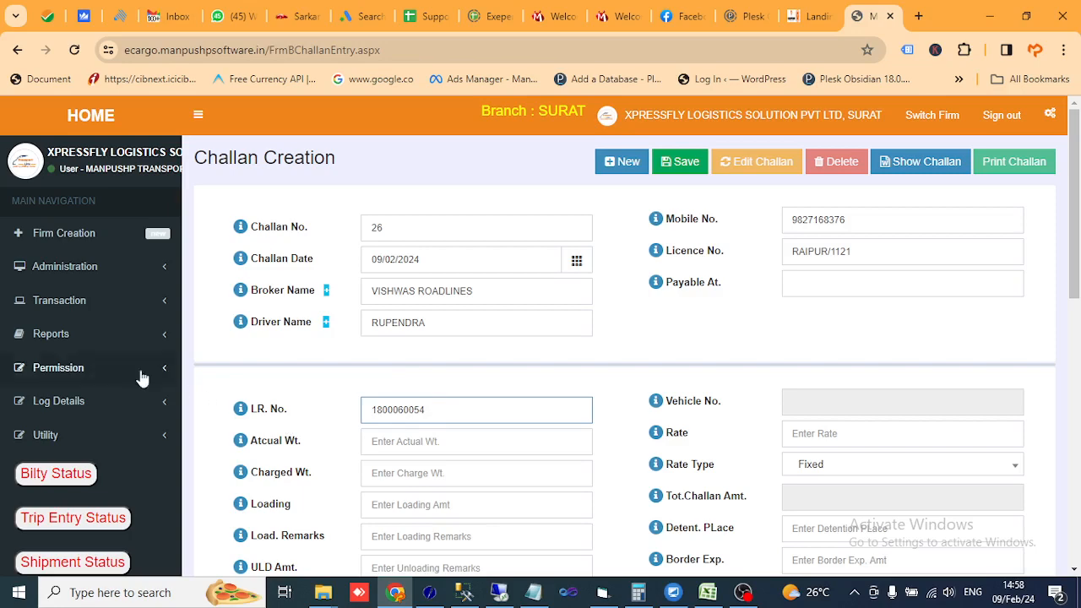
click(64, 345)
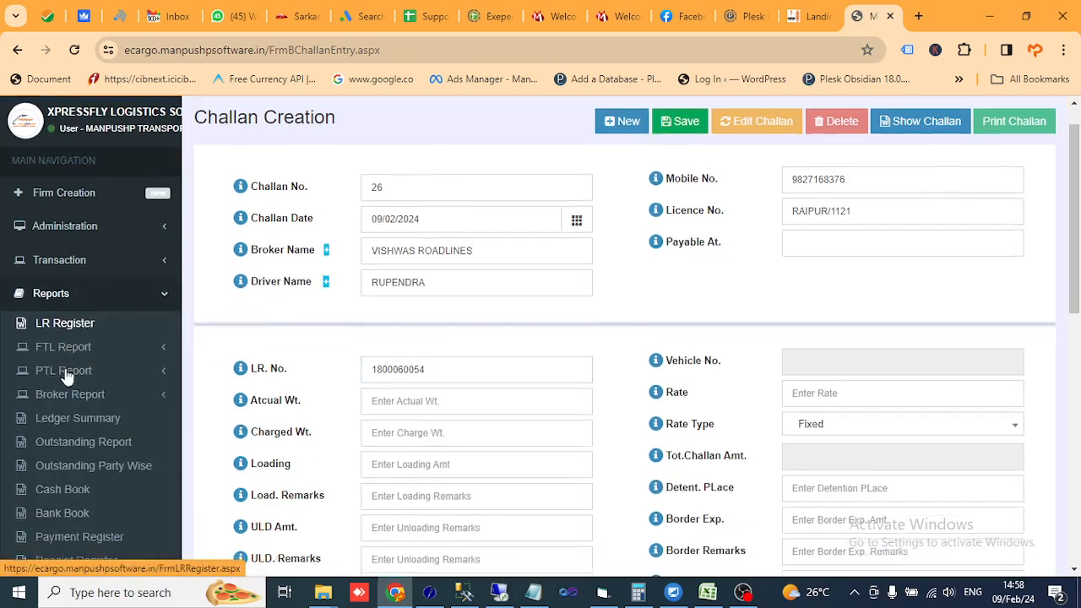
scroll(66, 372, down, 2)
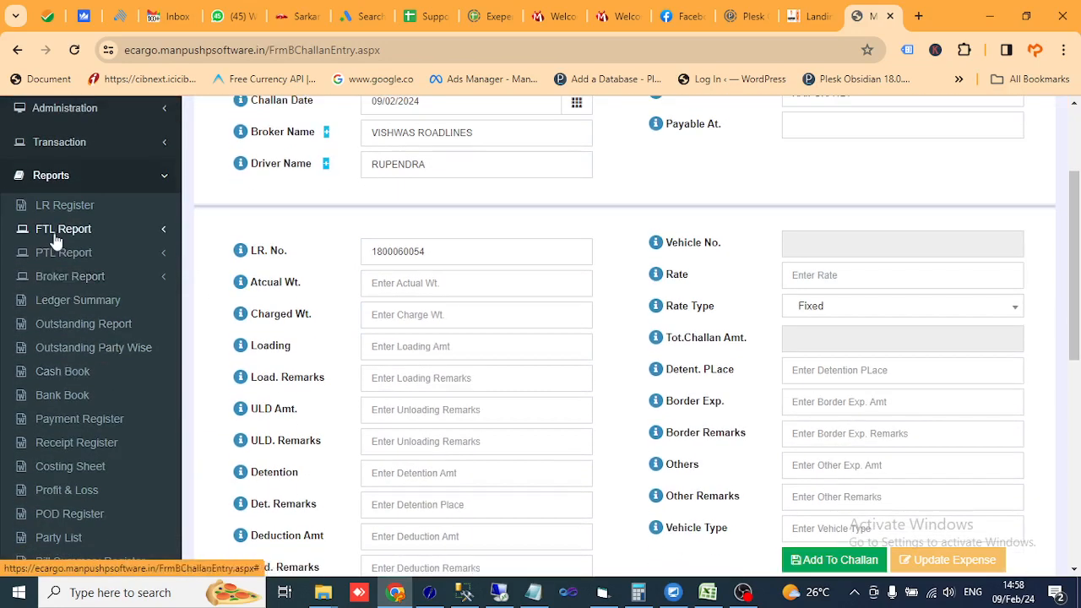
click(55, 234)
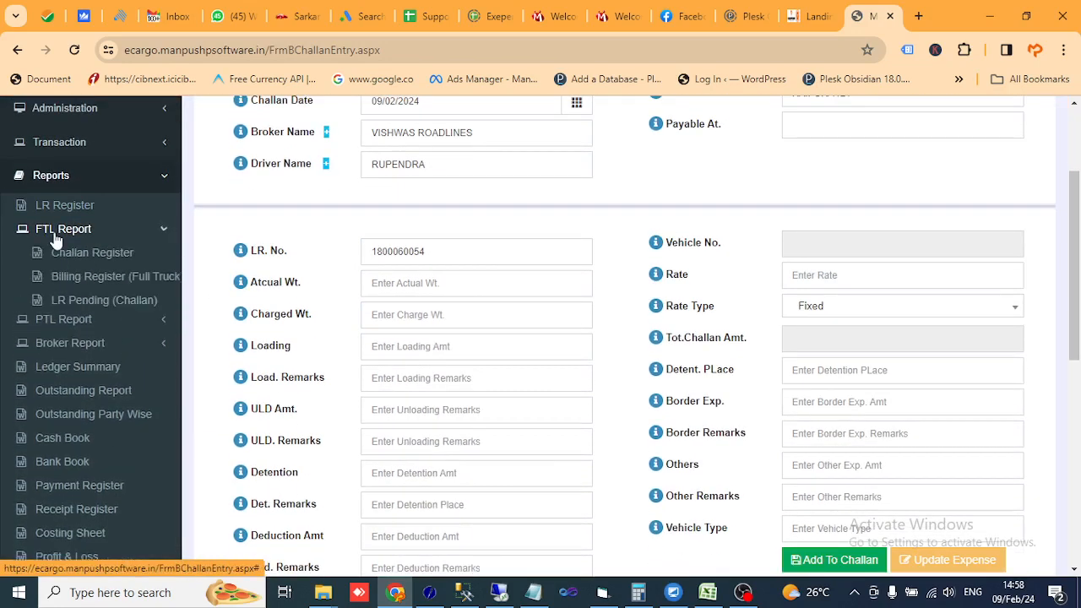
click(122, 312)
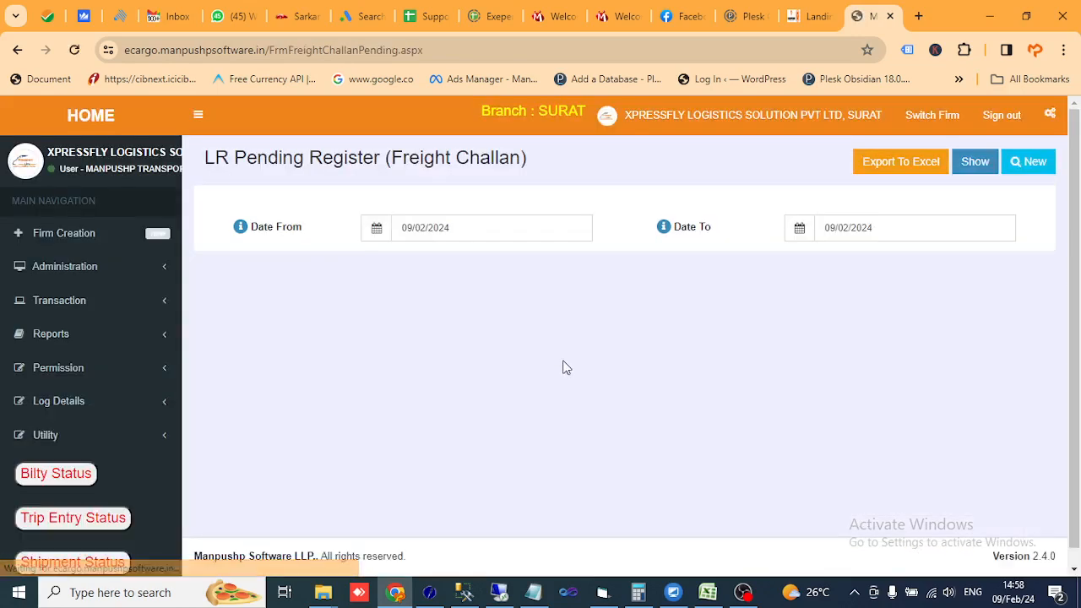
- Set Date From to 01/10/2023 and show the register
click(485, 228)
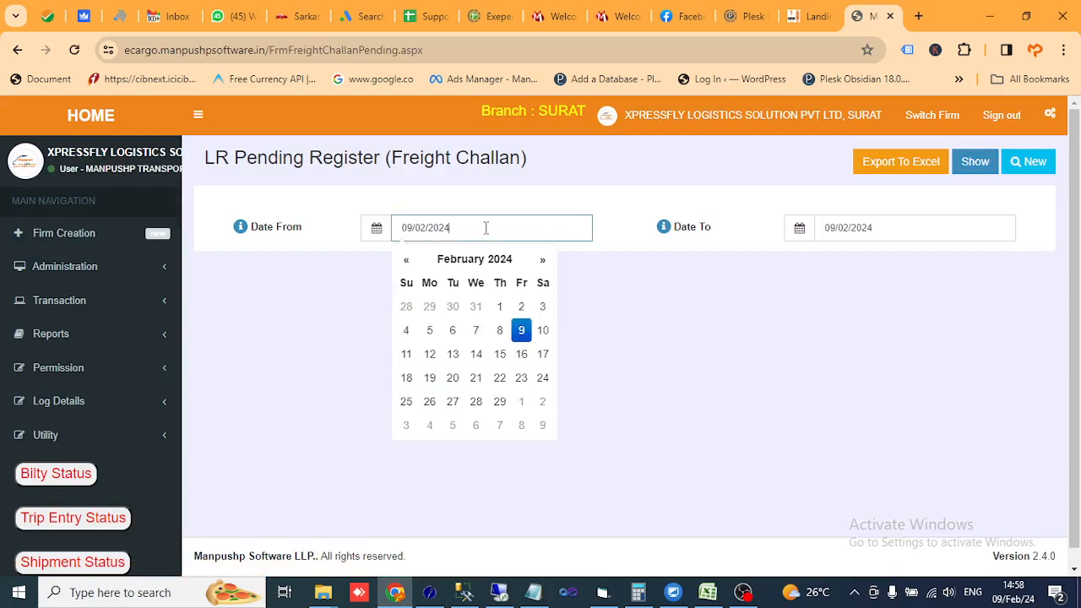
double_click(406, 263)
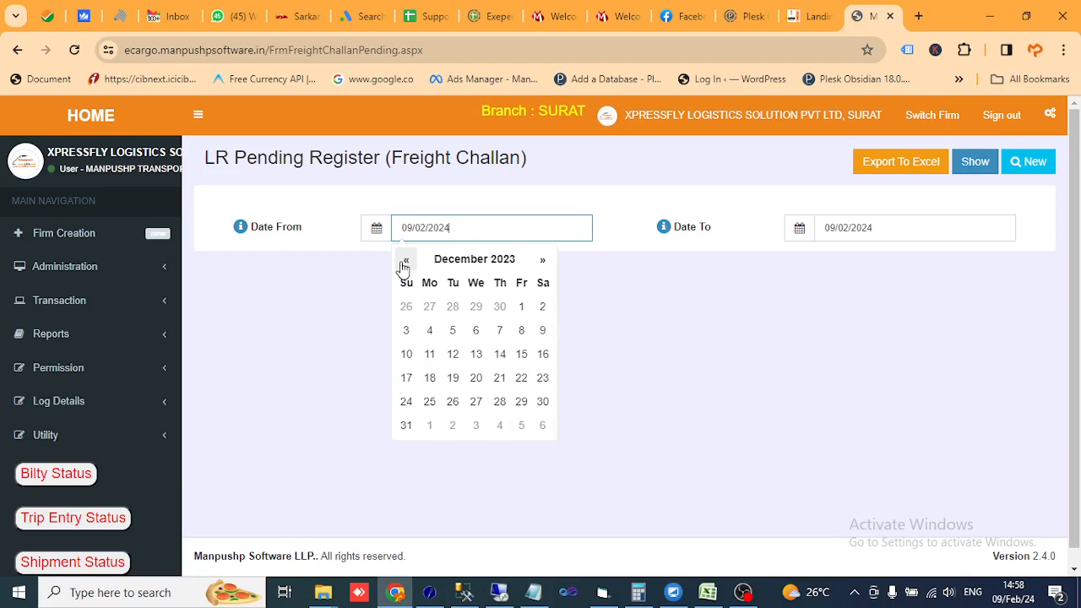
click(404, 262)
click(405, 262)
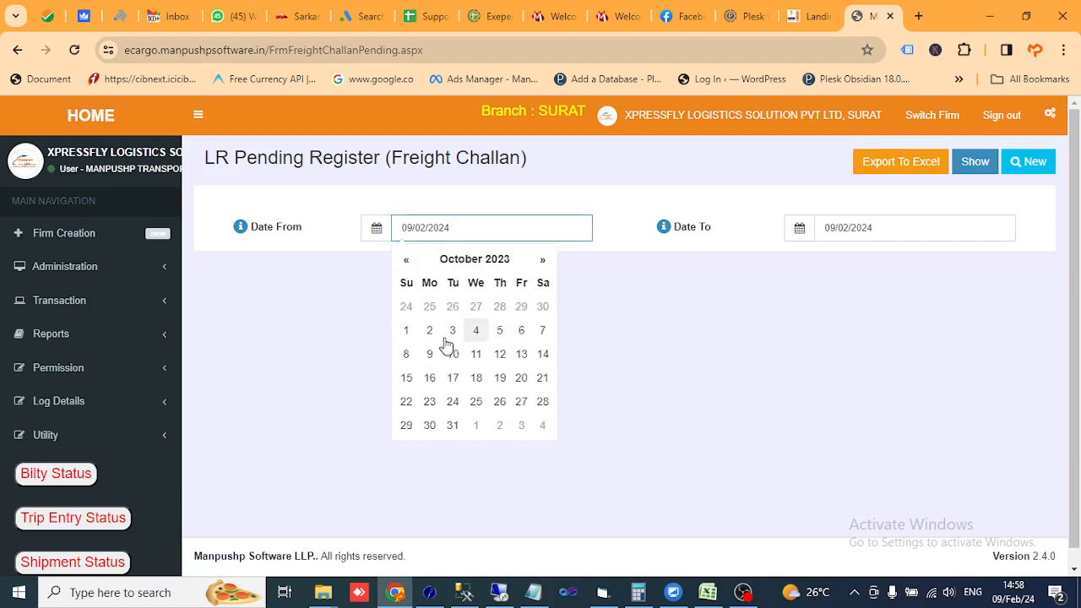
click(405, 336)
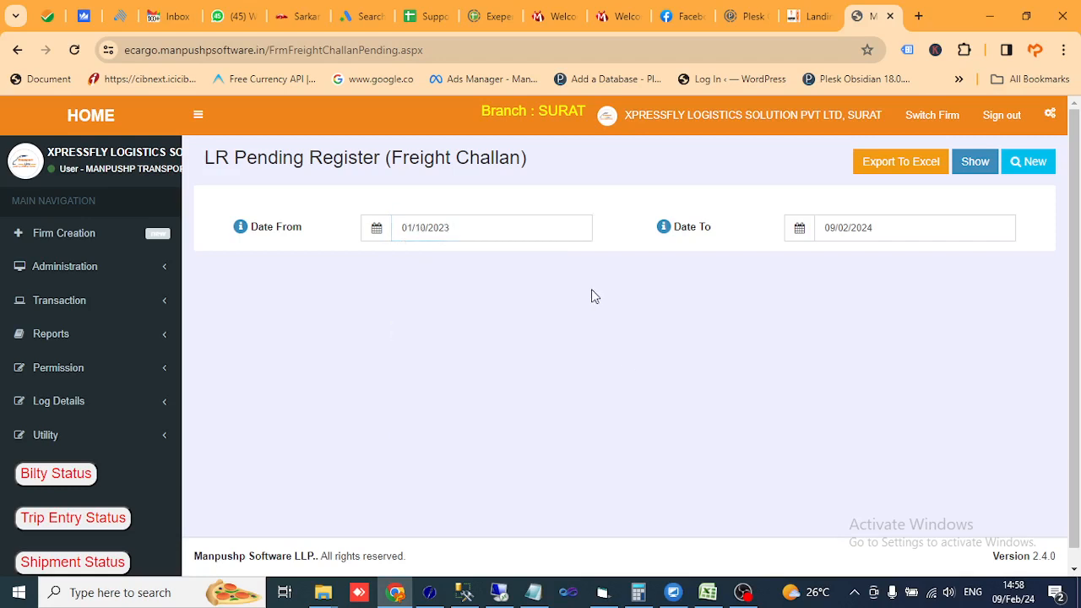
click(971, 165)
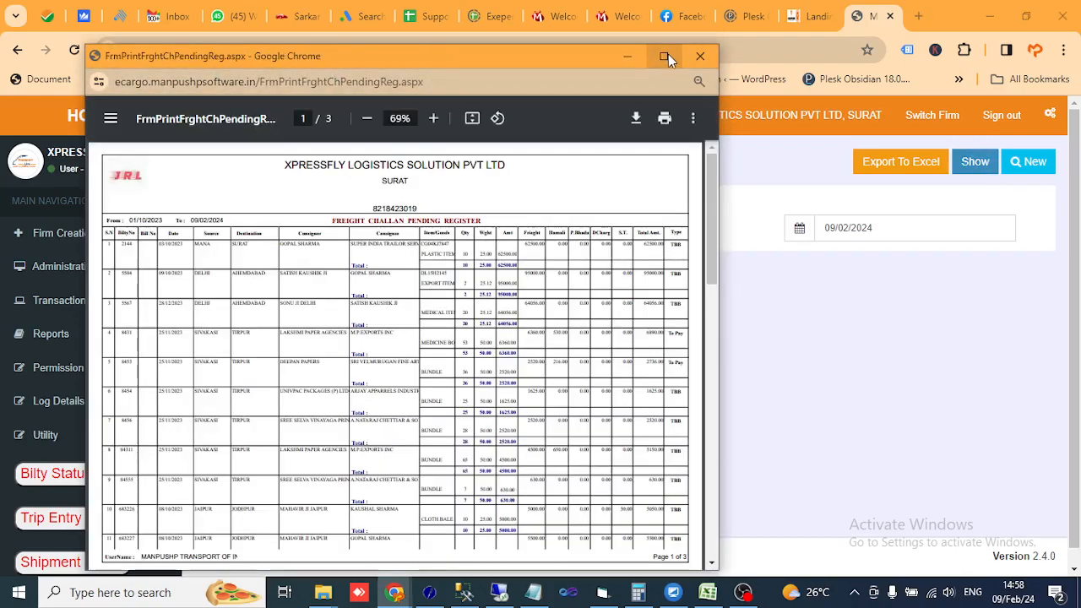
- Maximize the pending register report, zoom it to 100%, read it, then close it
click(665, 54)
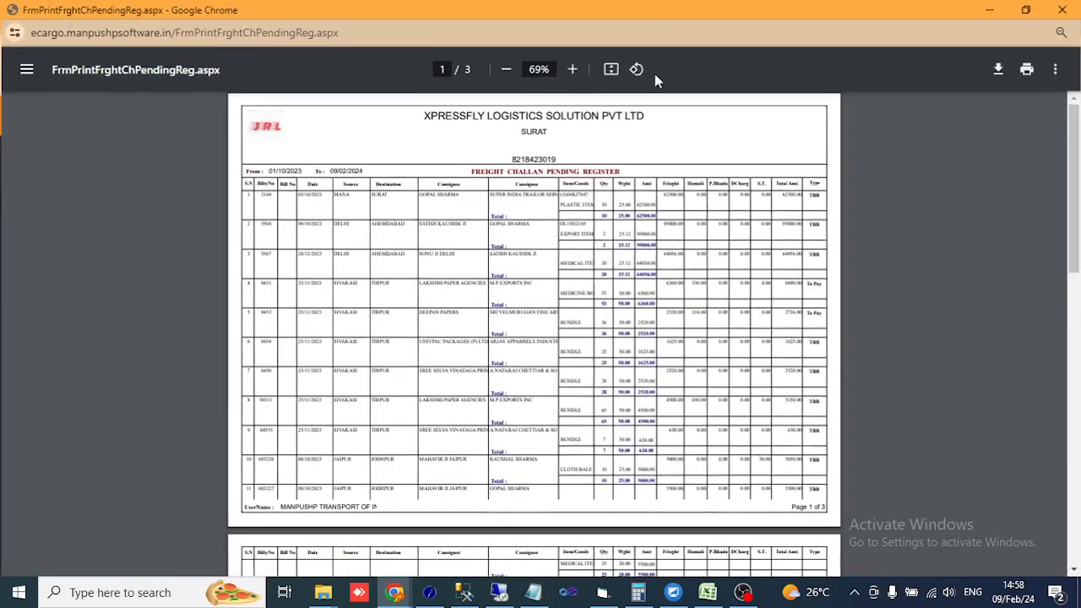
click(571, 71)
click(571, 71)
click(570, 71)
click(571, 71)
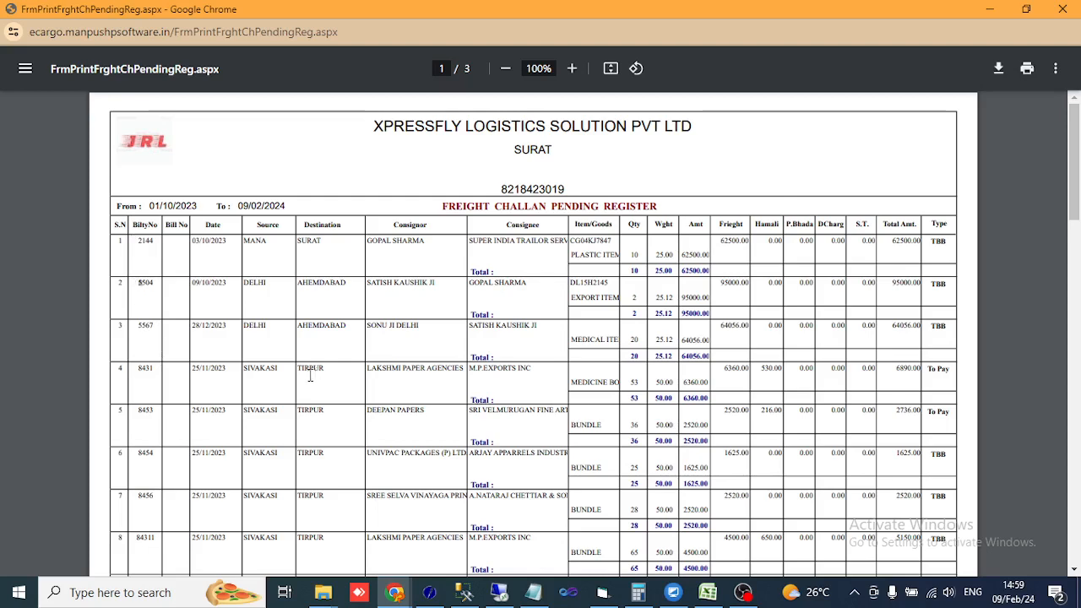
click(1075, 11)
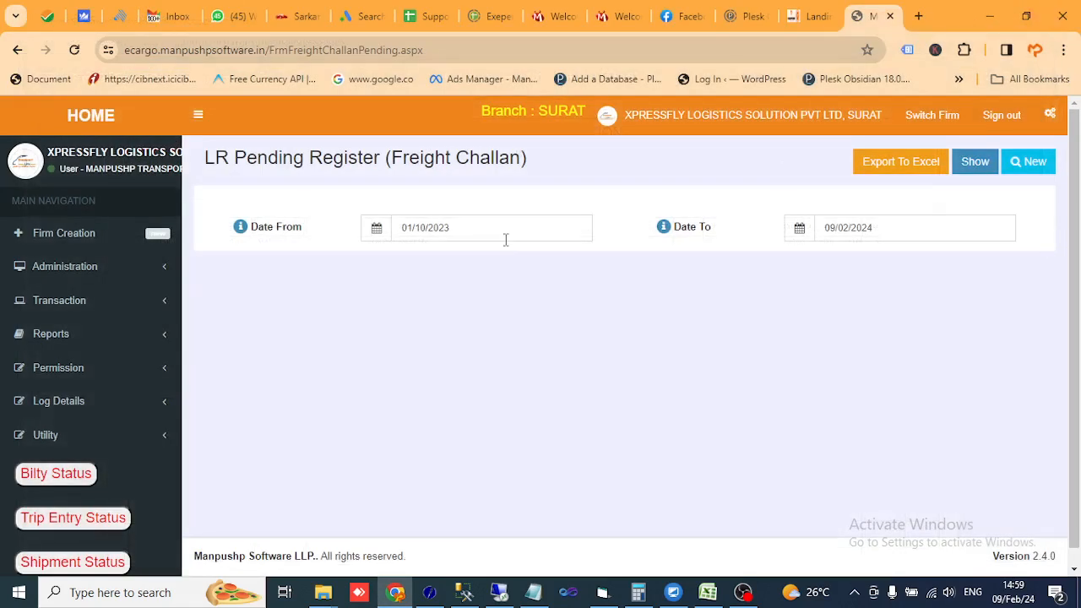
- Open Full Truck Load Challan Entry and choose broker VISHWAS ROADLINES
click(85, 304)
click(73, 359)
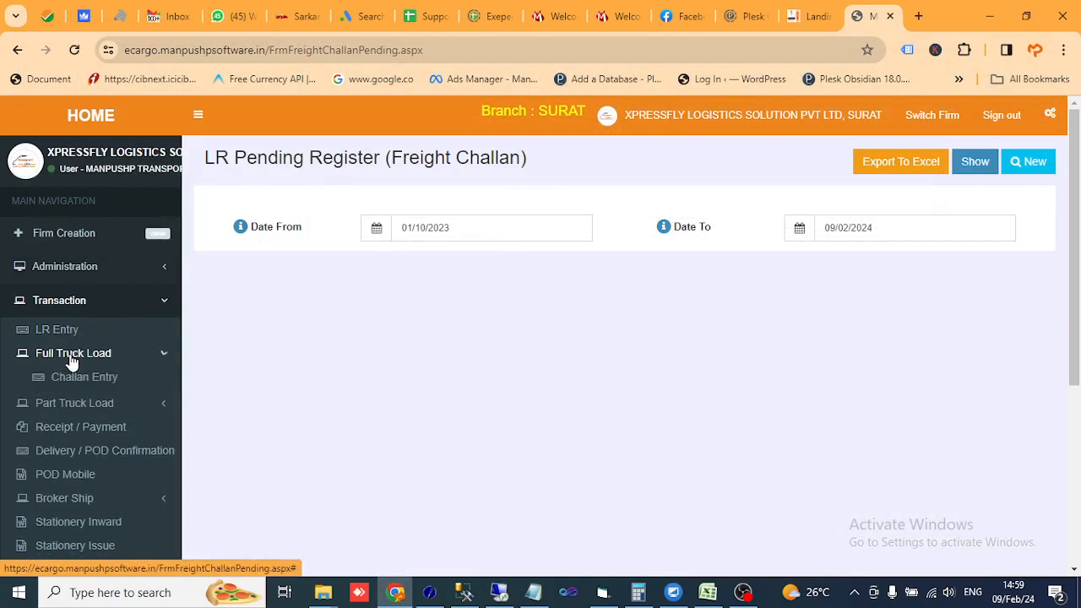
click(69, 380)
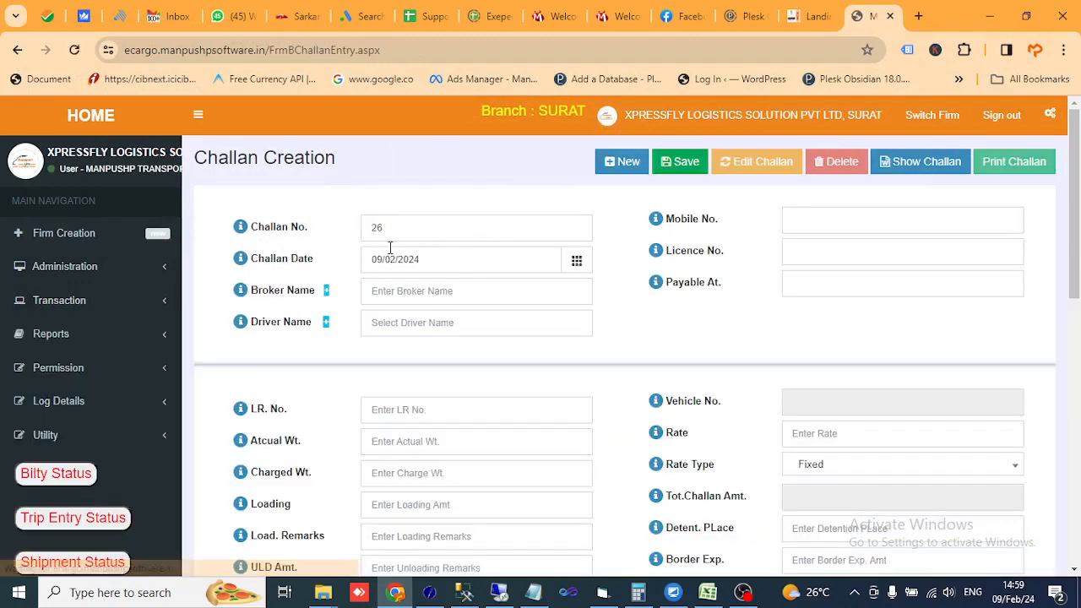
click(511, 292)
text(VI)
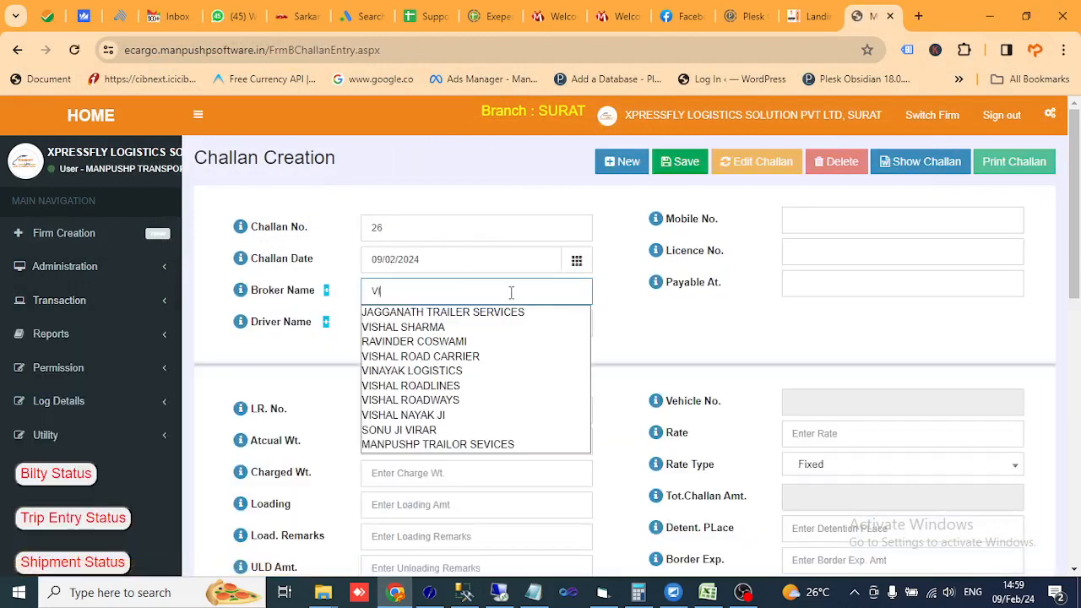
text(S)
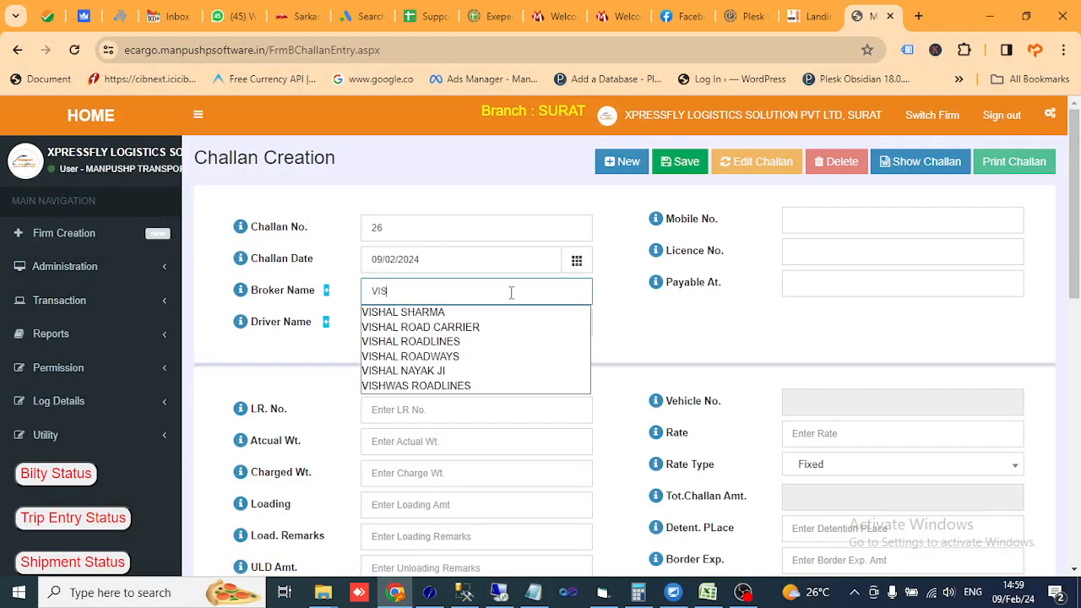
click(456, 388)
- Fill driver, mobile, licence DEMO LICENCE NO and Payable At ANKLESHWAR from suggestions
text(D)
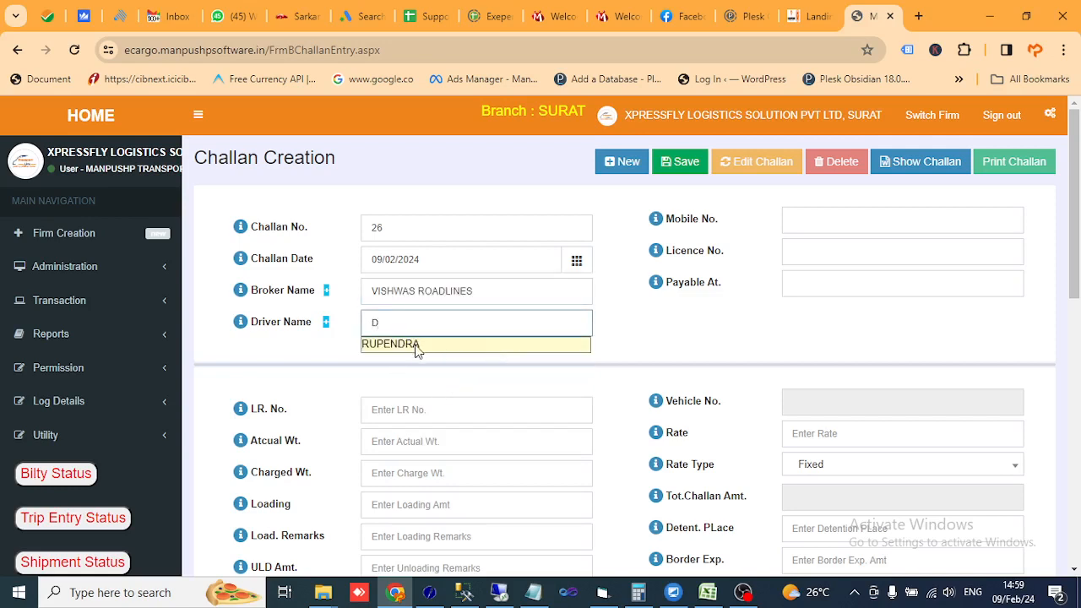
click(413, 345)
click(832, 221)
click(886, 258)
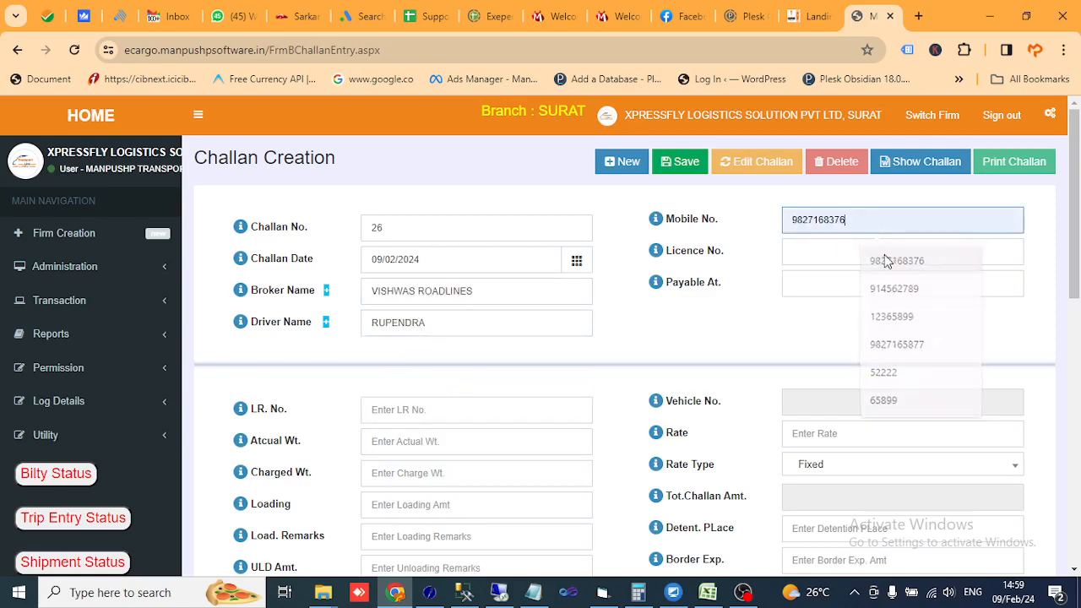
click(832, 251)
click(887, 291)
click(879, 287)
click(824, 282)
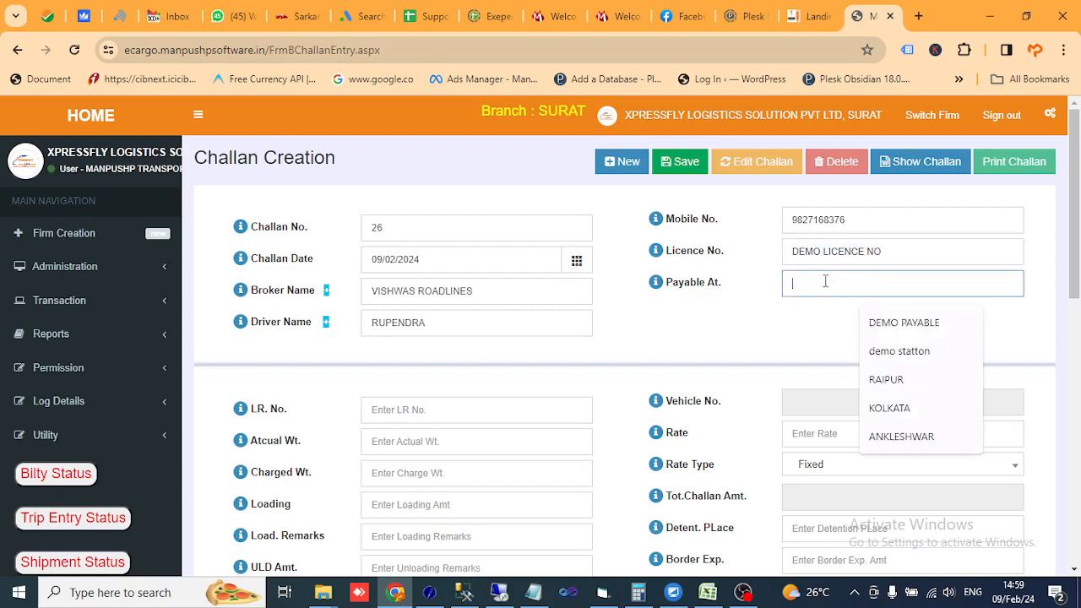
click(901, 436)
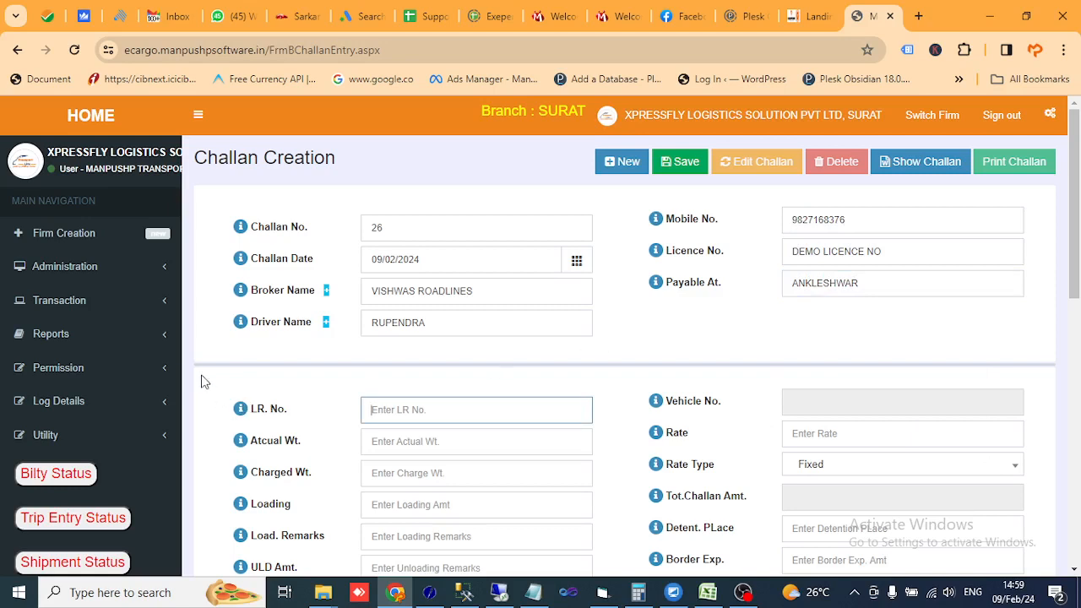
- Open the LR Pending (Challan) register in a new browser tab
click(51, 339)
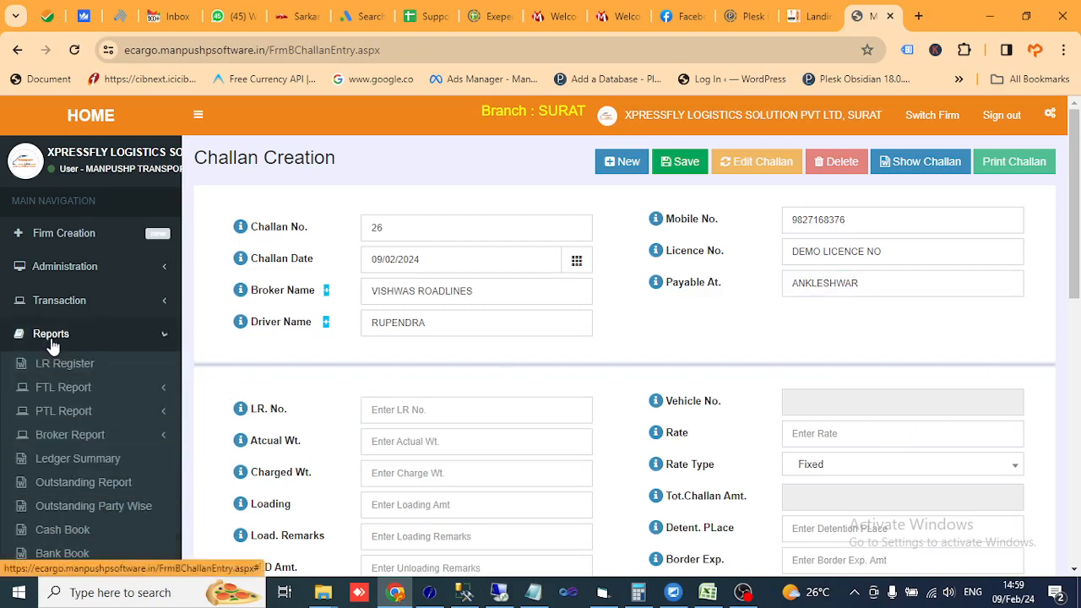
click(68, 390)
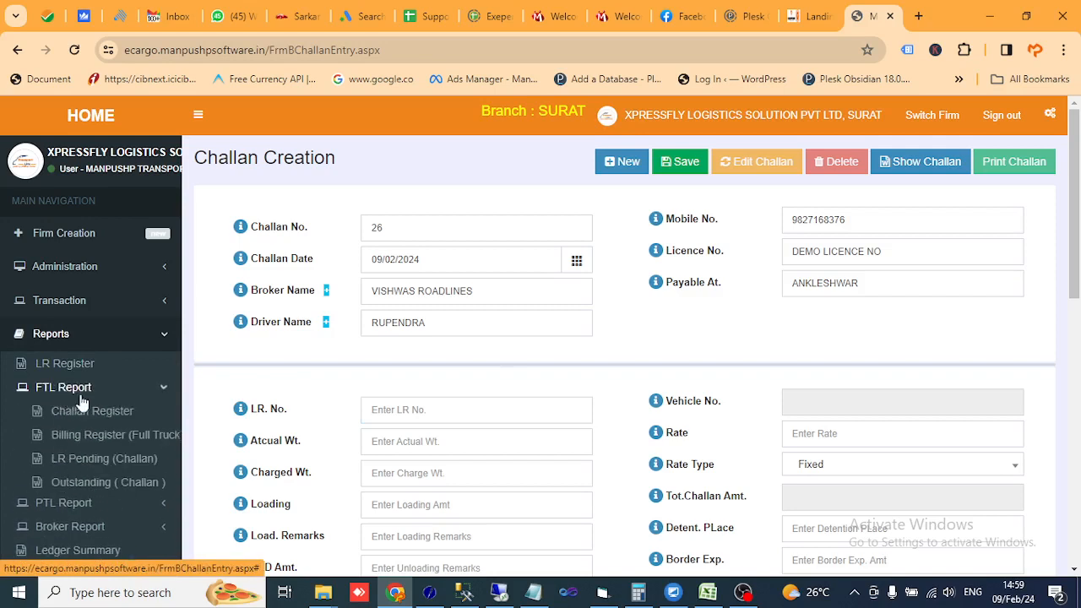
right_click(99, 463)
click(154, 289)
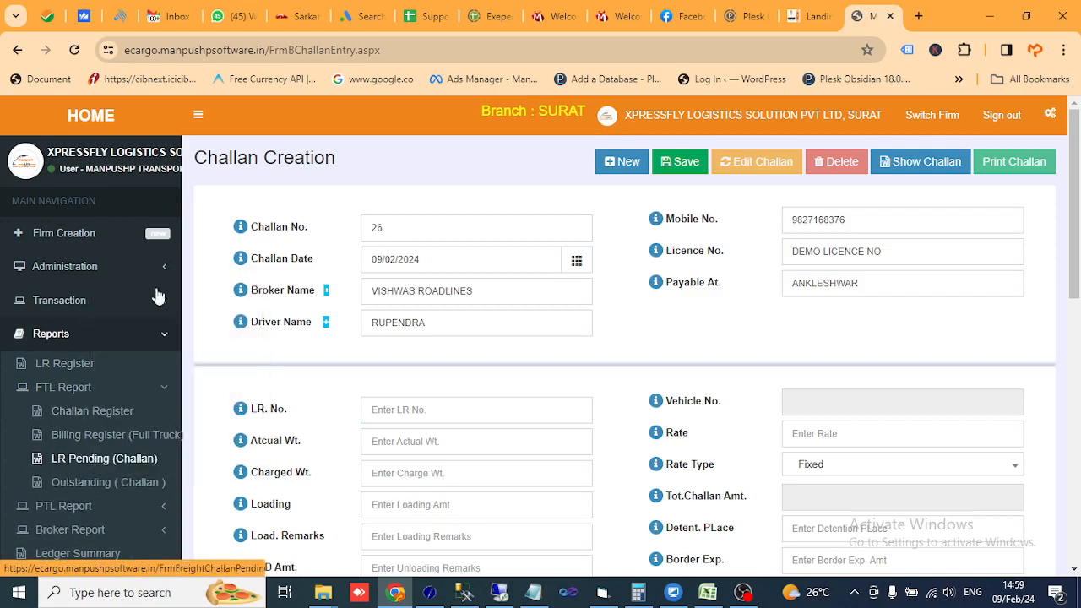
click(888, 13)
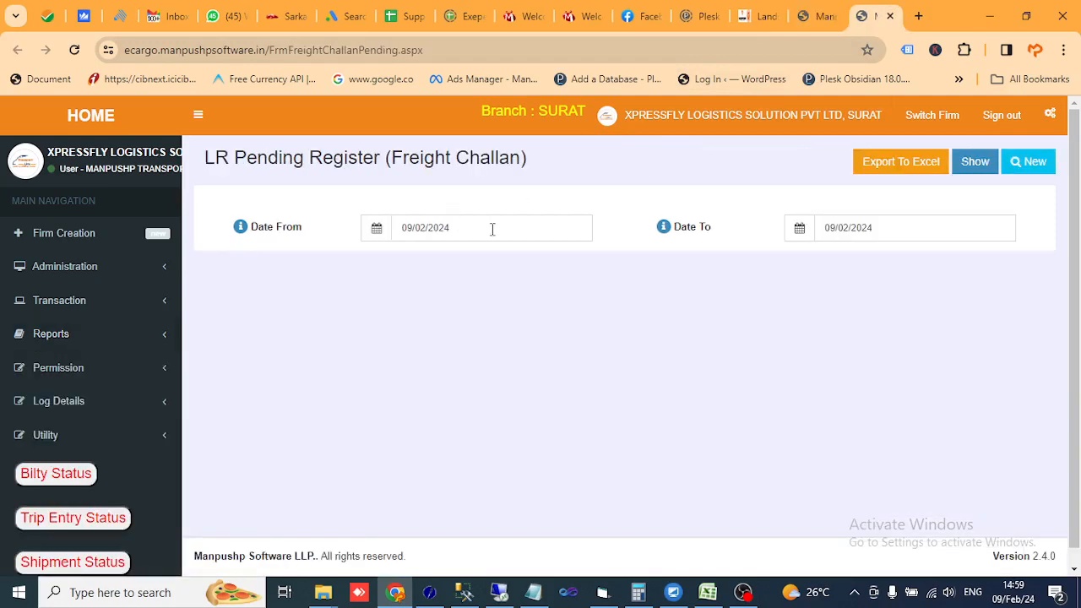
- Set Date From to 01/11/2023 and show the pending register
click(492, 229)
click(407, 261)
click(406, 260)
click(406, 260)
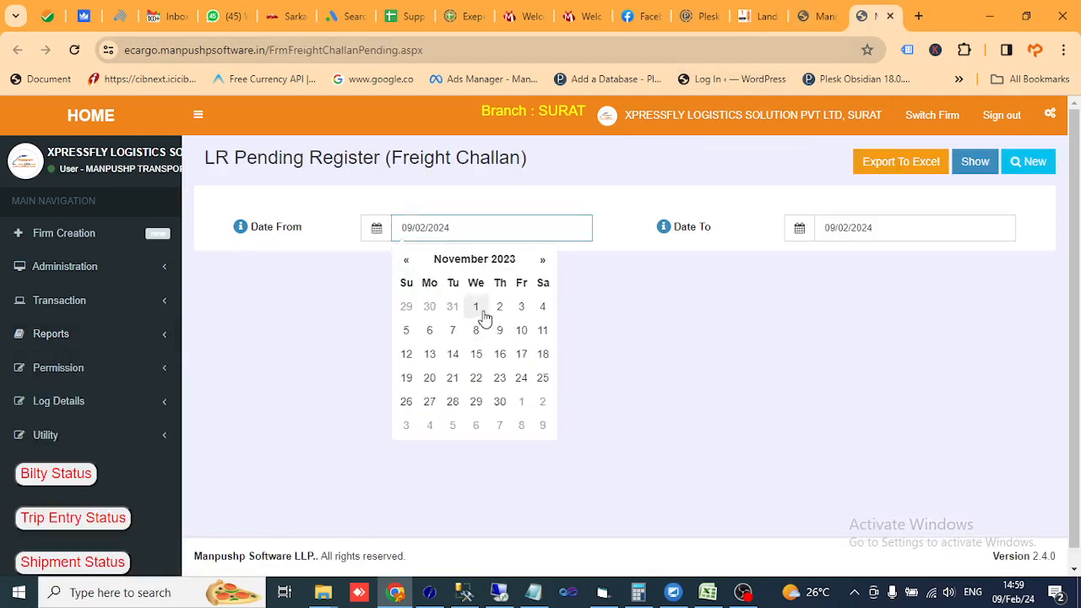
click(475, 306)
click(971, 161)
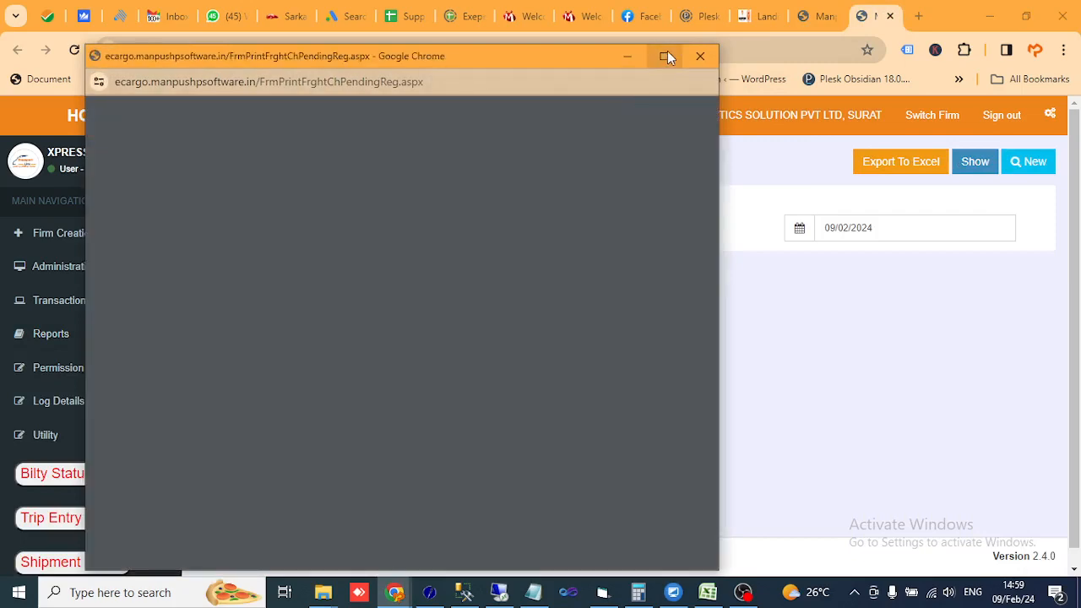
- Read the maximized report at 125%, checking bilty numbers in rows 9-10, then close it
click(667, 55)
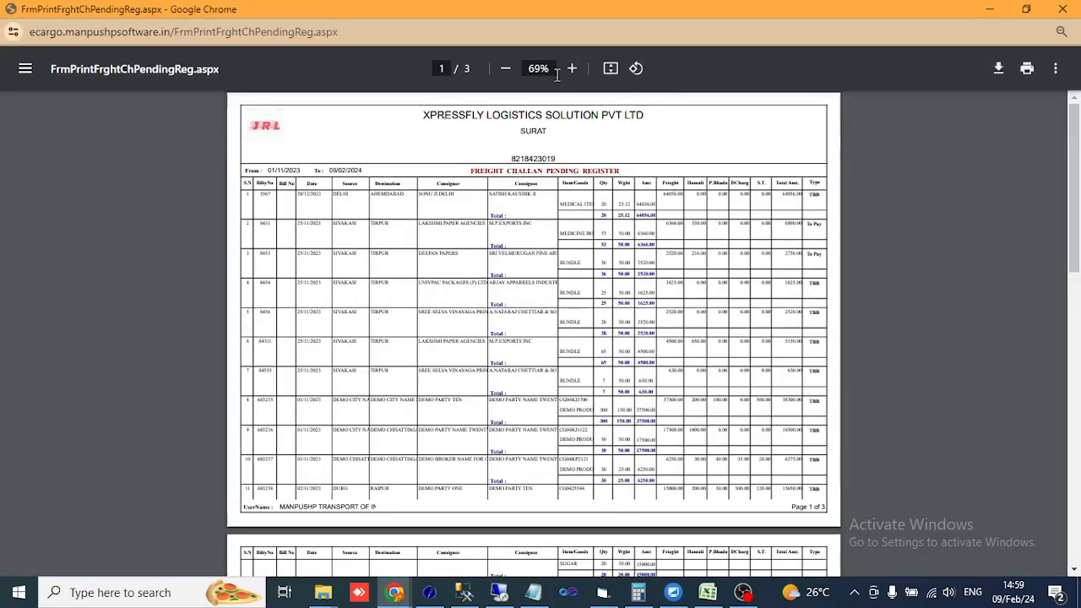
click(571, 67)
click(572, 68)
click(572, 71)
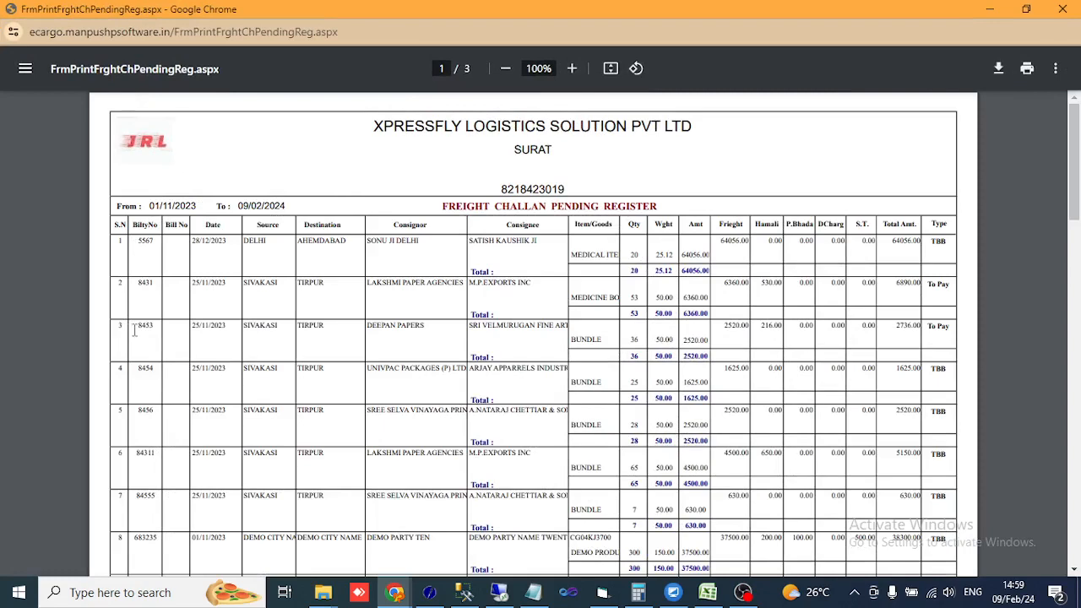
scroll(200, 336, down, 3)
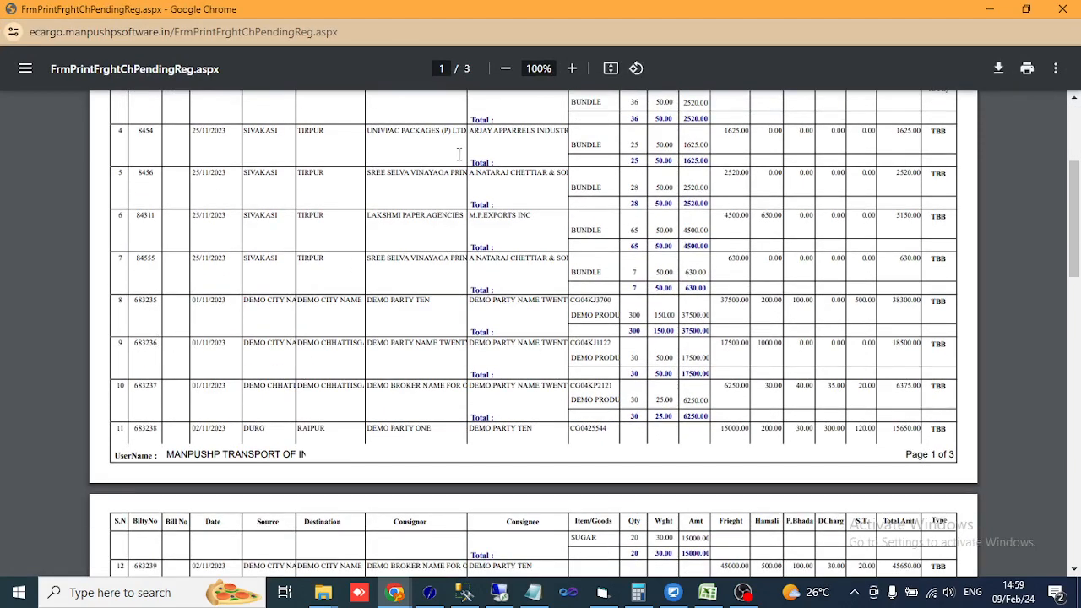
click(572, 67)
click(571, 67)
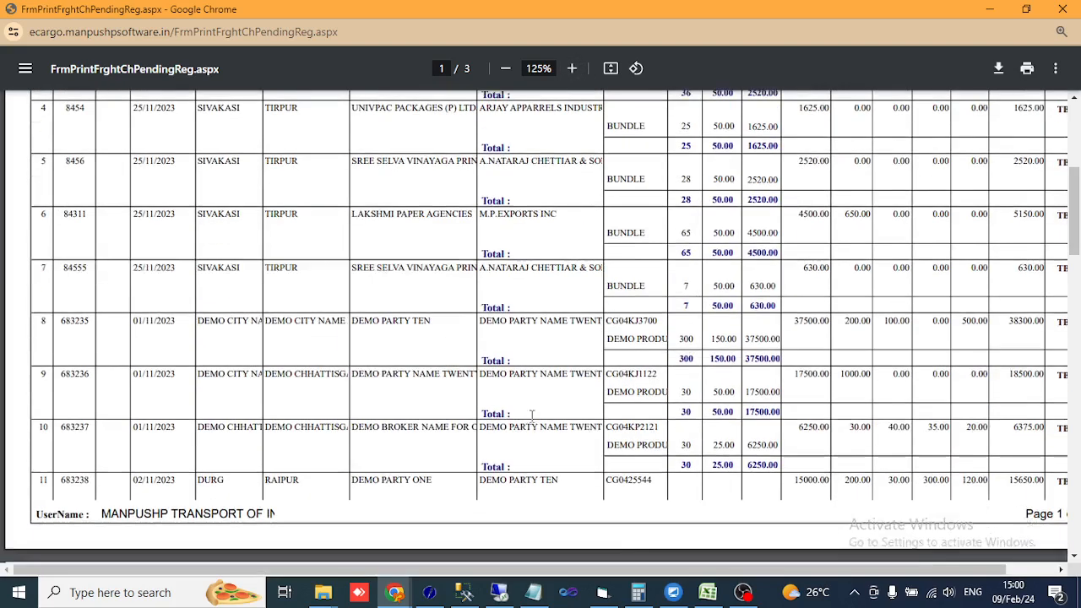
scroll(532, 414, down, 1)
drag(607, 326, 632, 321)
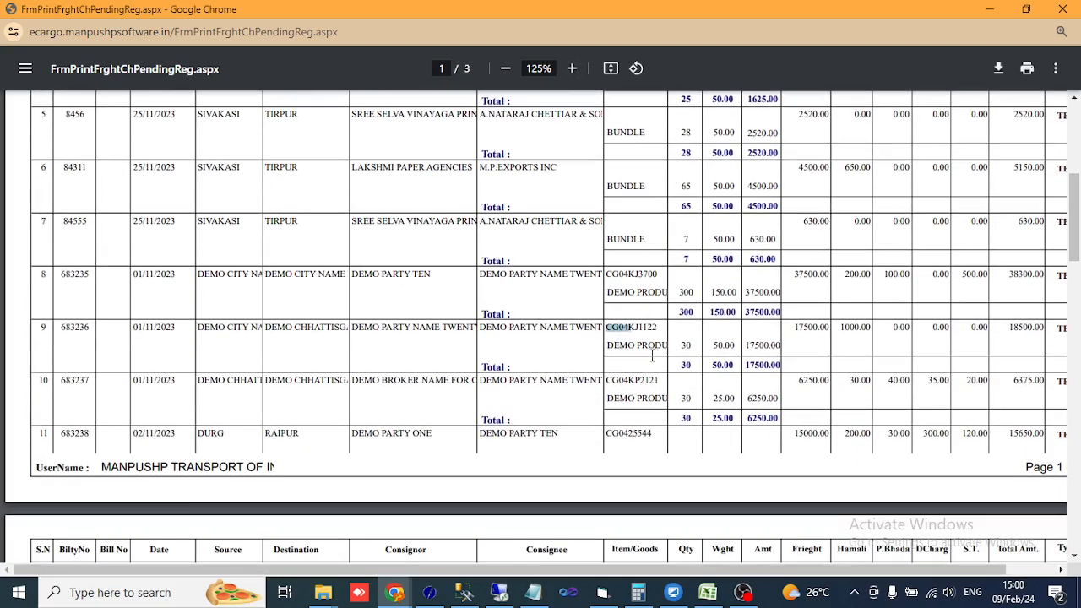
click(661, 364)
drag(59, 327, 86, 327)
click(103, 389)
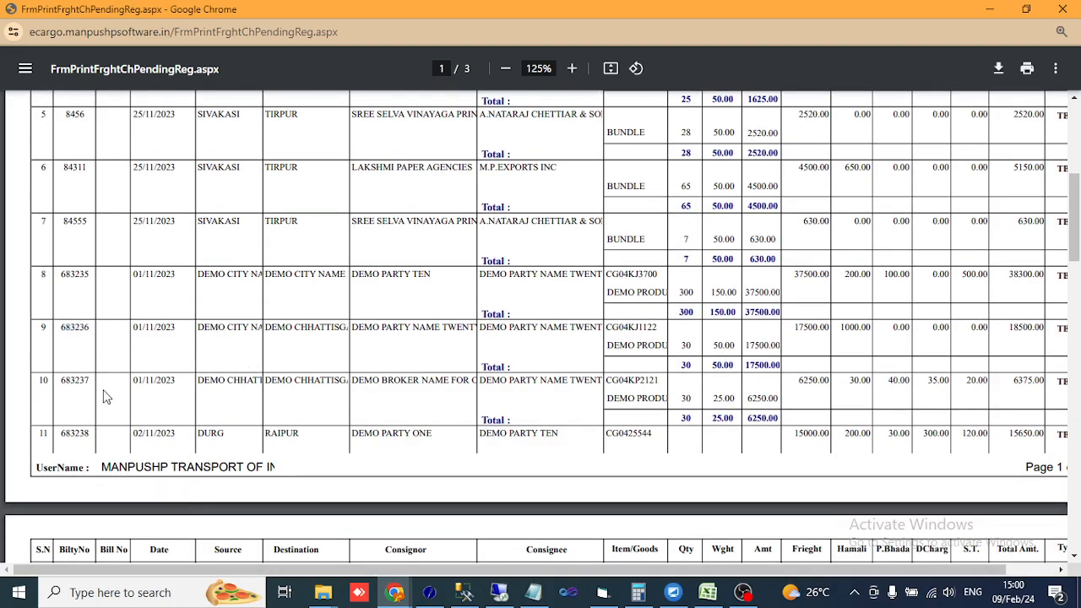
drag(72, 385, 59, 382)
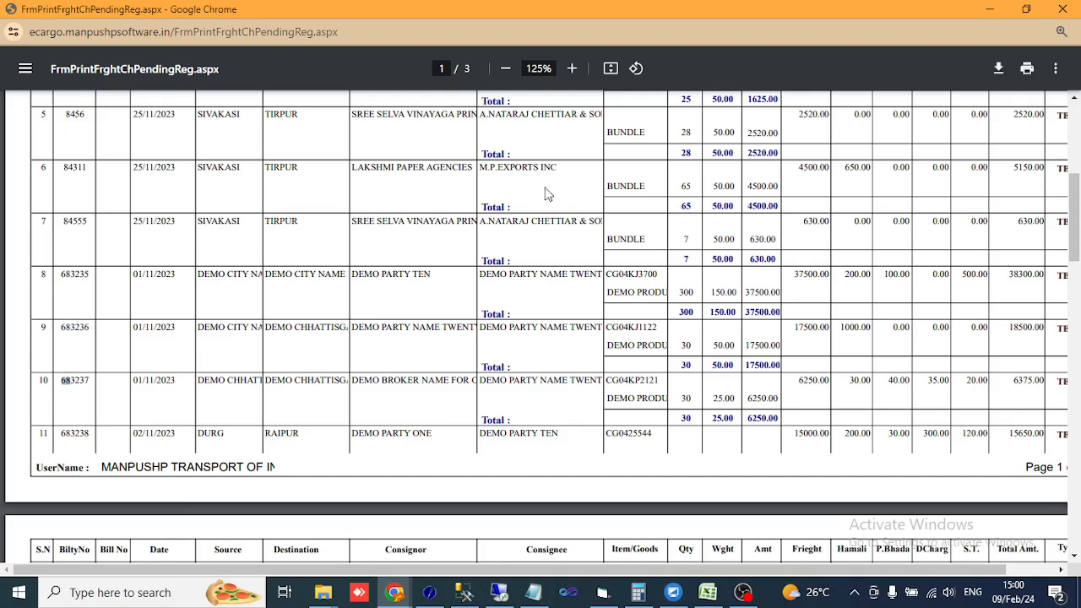
click(1062, 10)
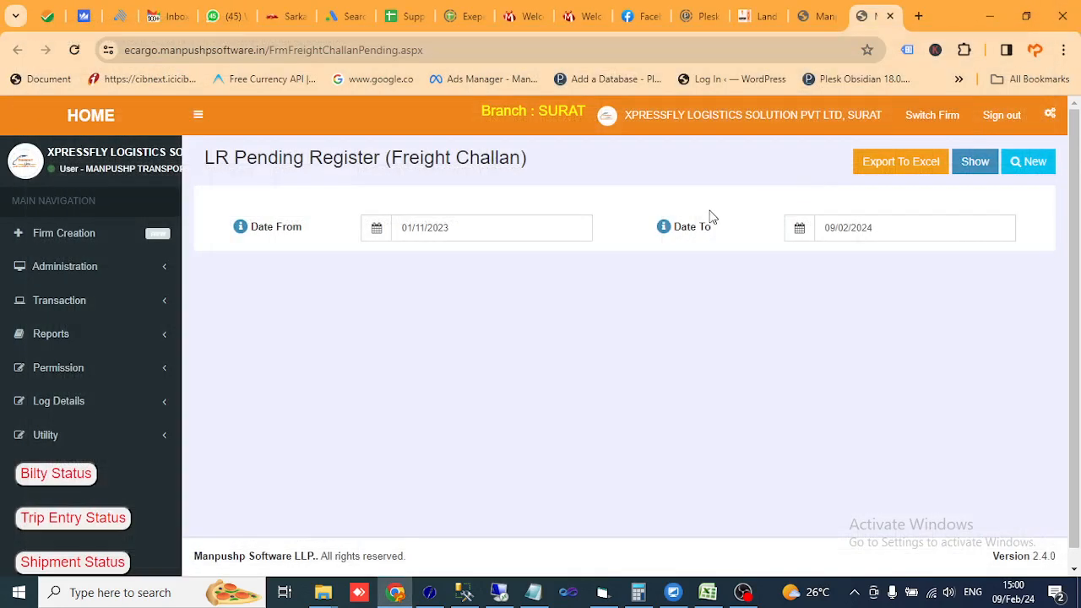
click(818, 16)
click(397, 409)
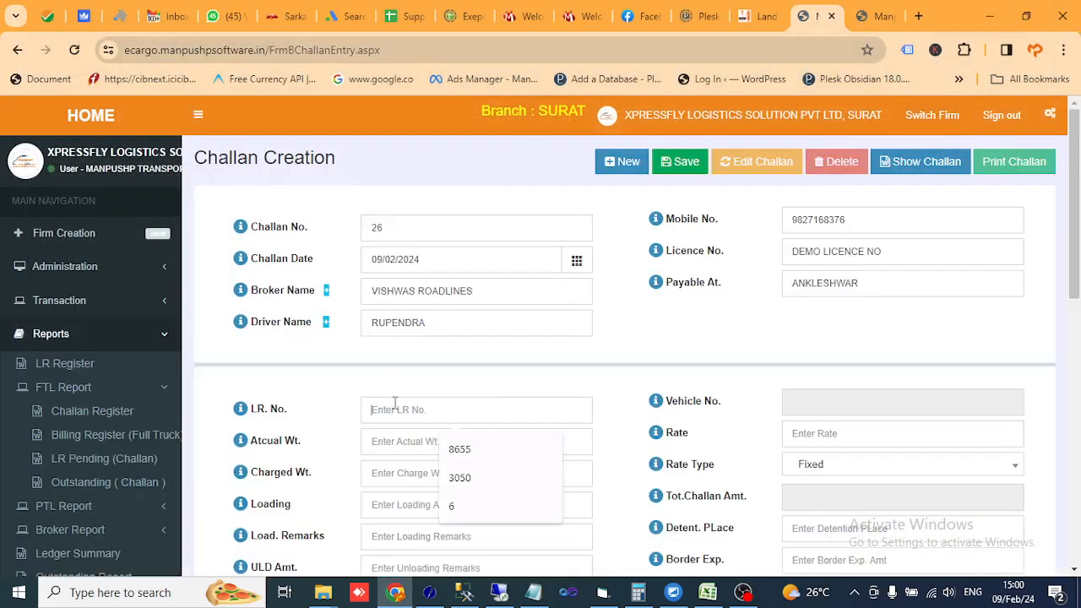
text(683236)
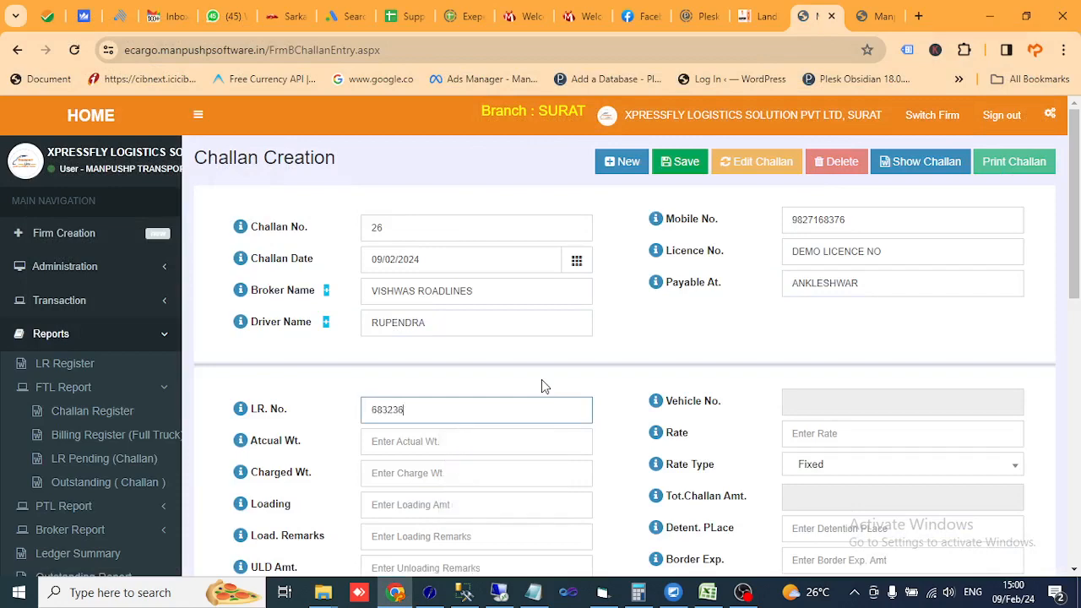
key(Tab)
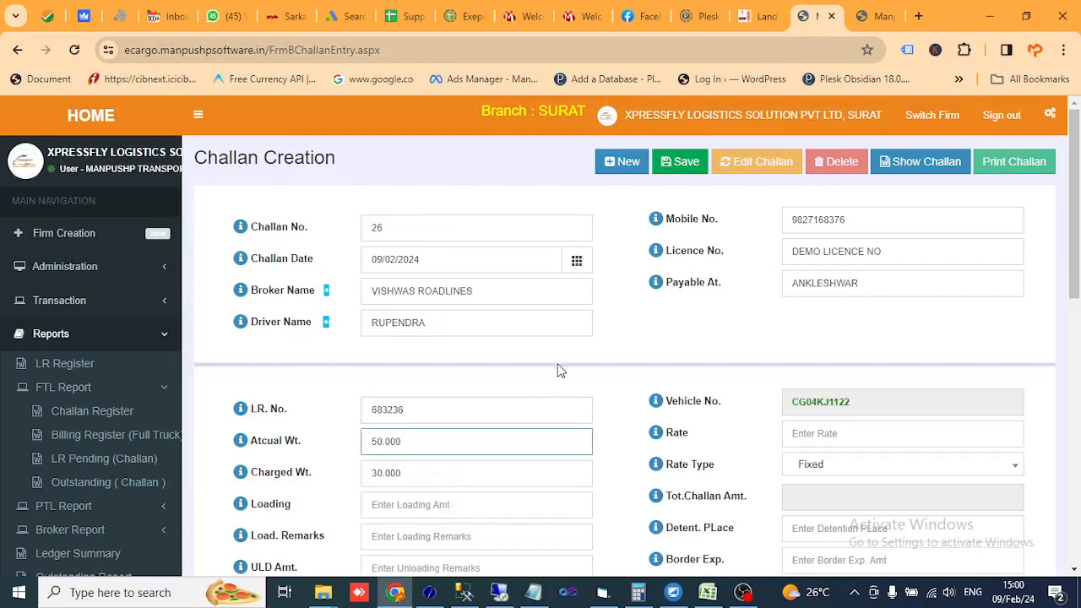
scroll(541, 367, down, 1)
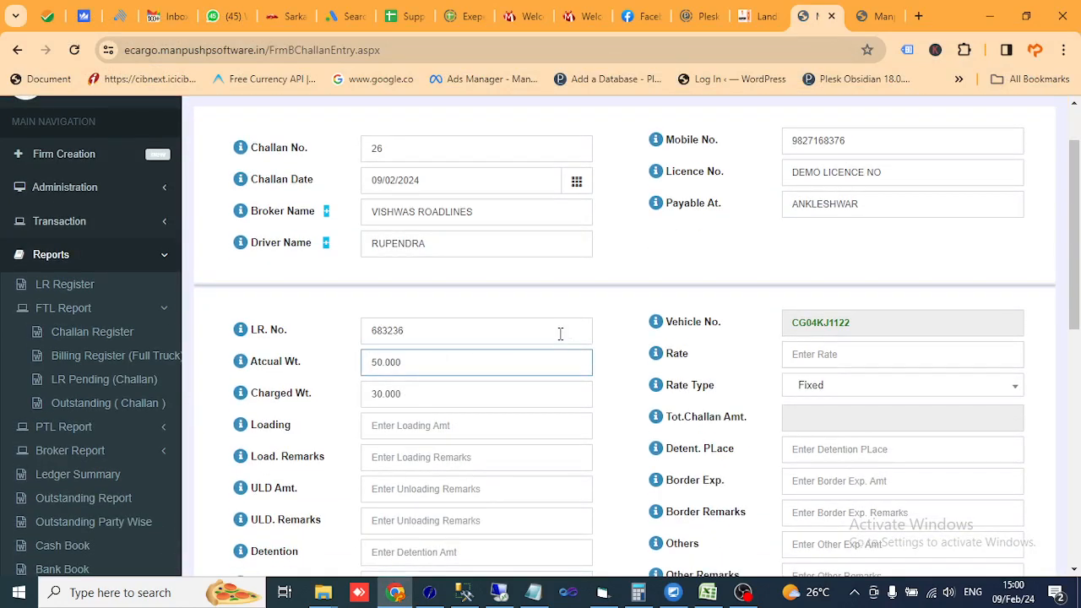
drag(873, 323, 778, 323)
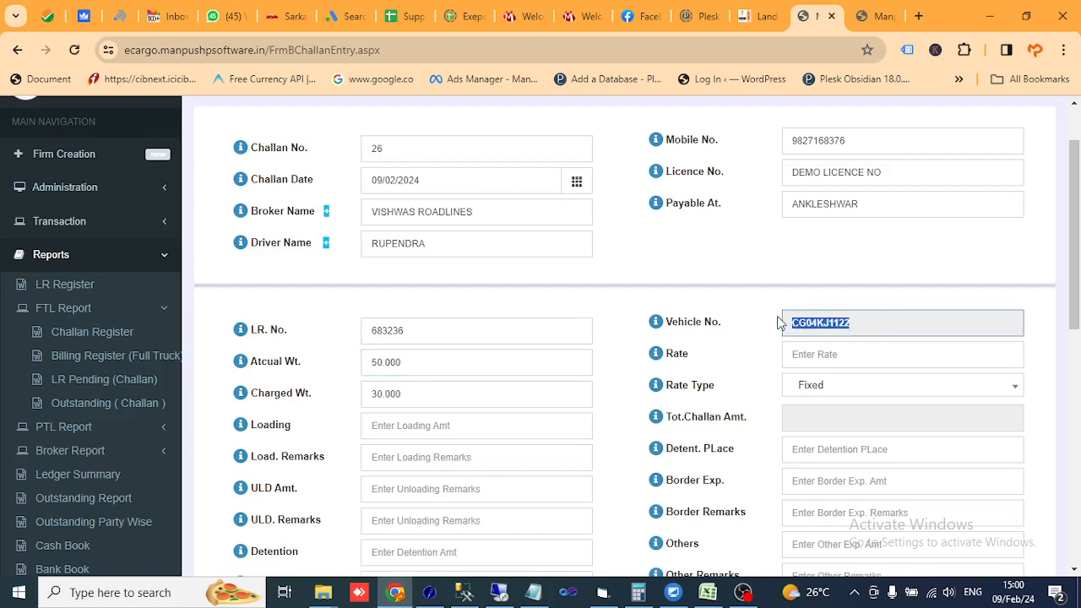
click(740, 353)
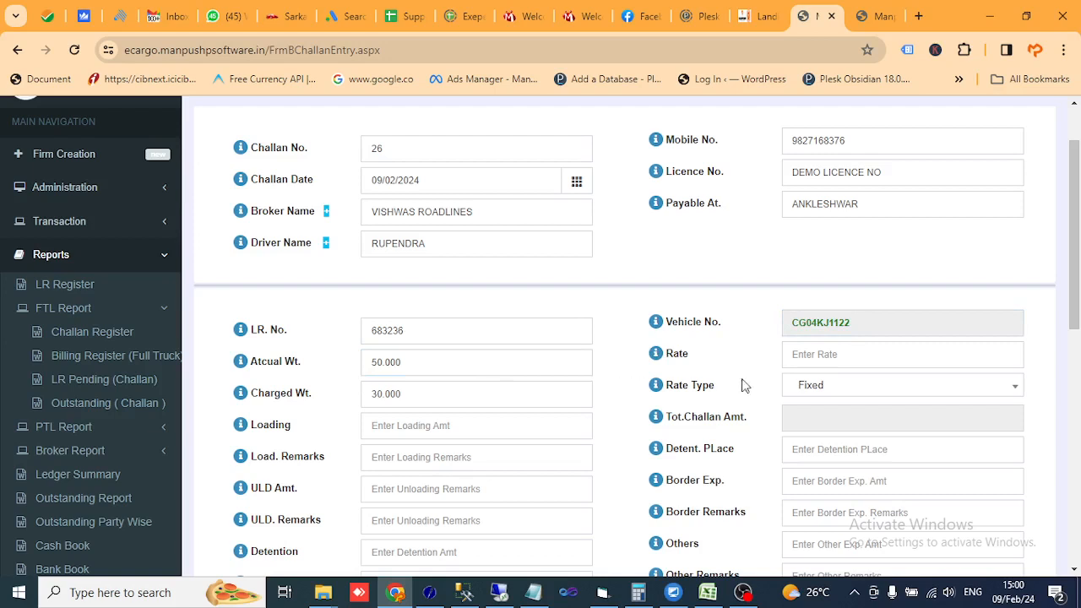
- Try a 20000 freight rate, then change the rate type to actual weight at 2500
click(833, 358)
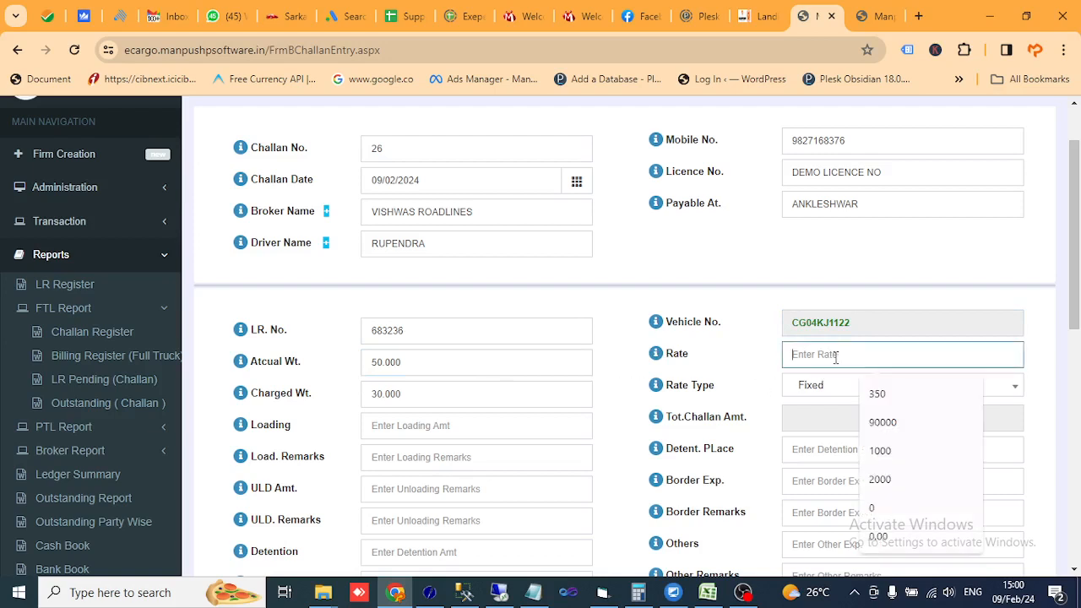
click(733, 359)
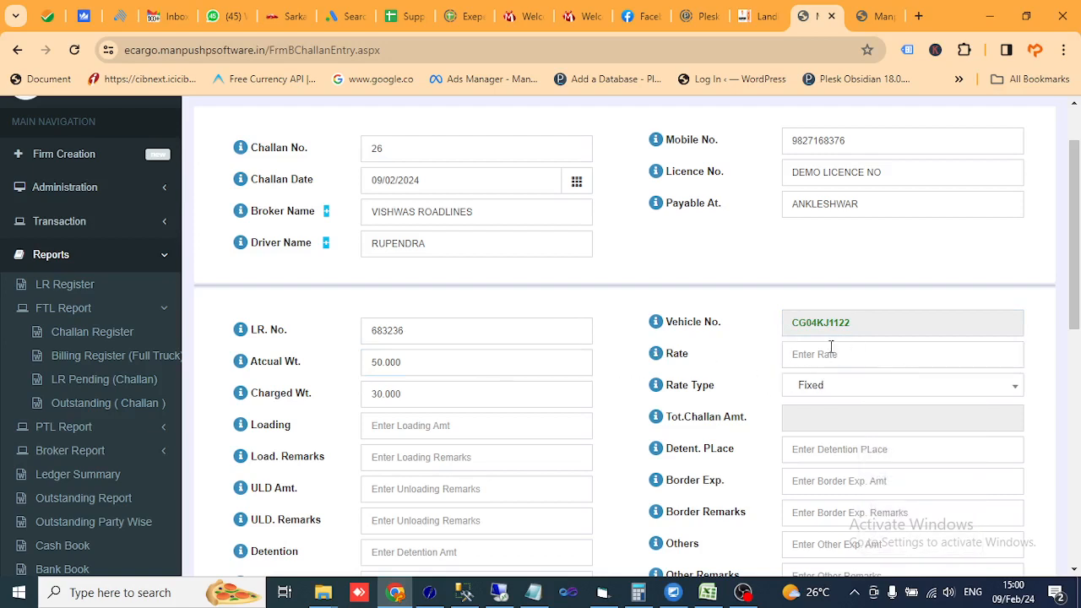
click(832, 348)
click(735, 355)
click(798, 355)
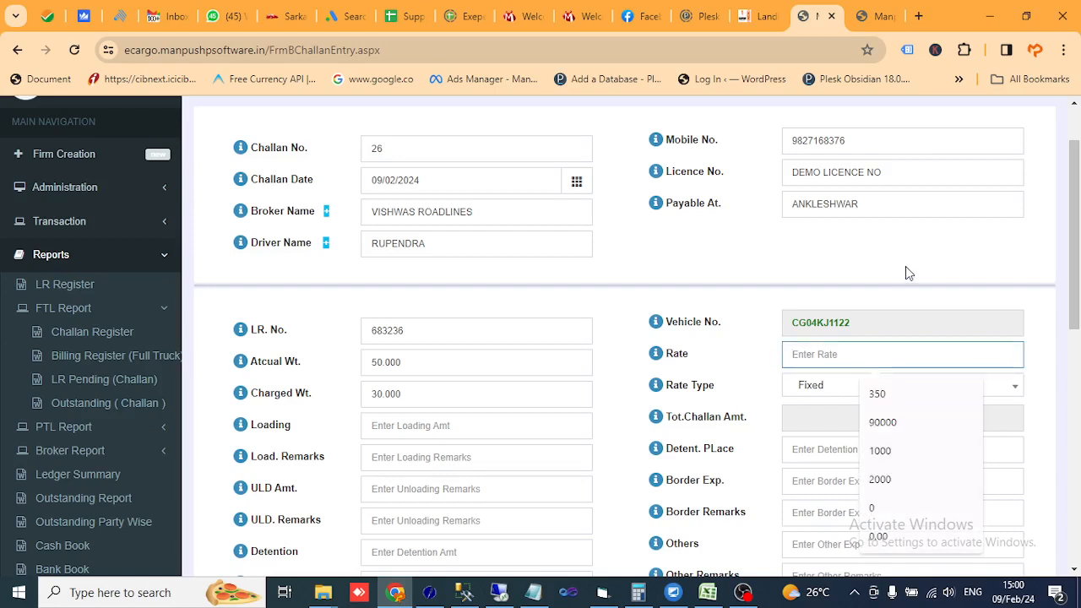
text(20)
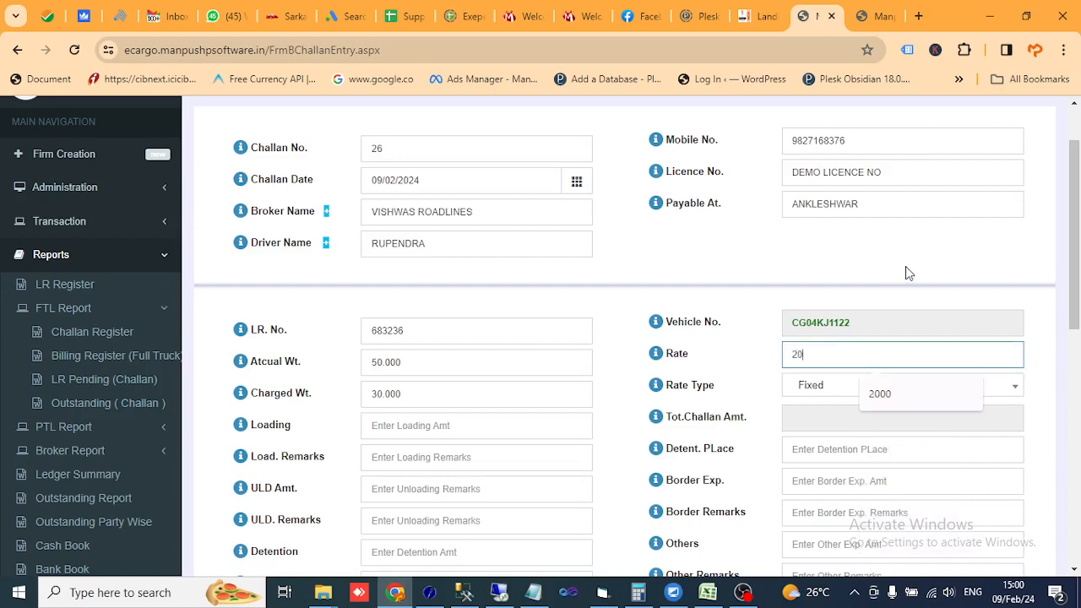
text(000)
key(Tab)
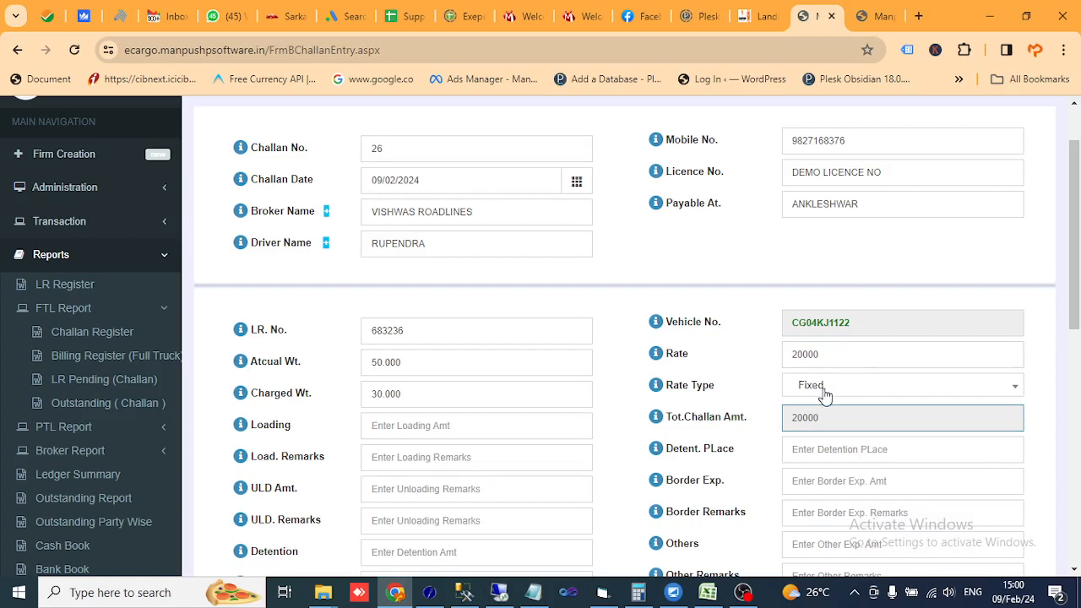
scroll(757, 409, down, 1)
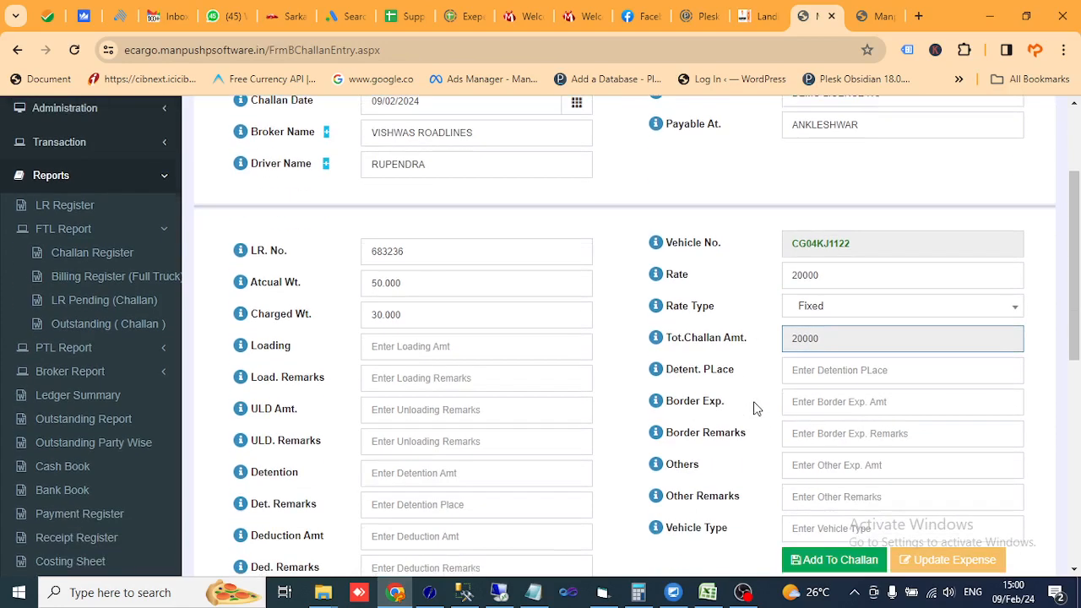
click(815, 309)
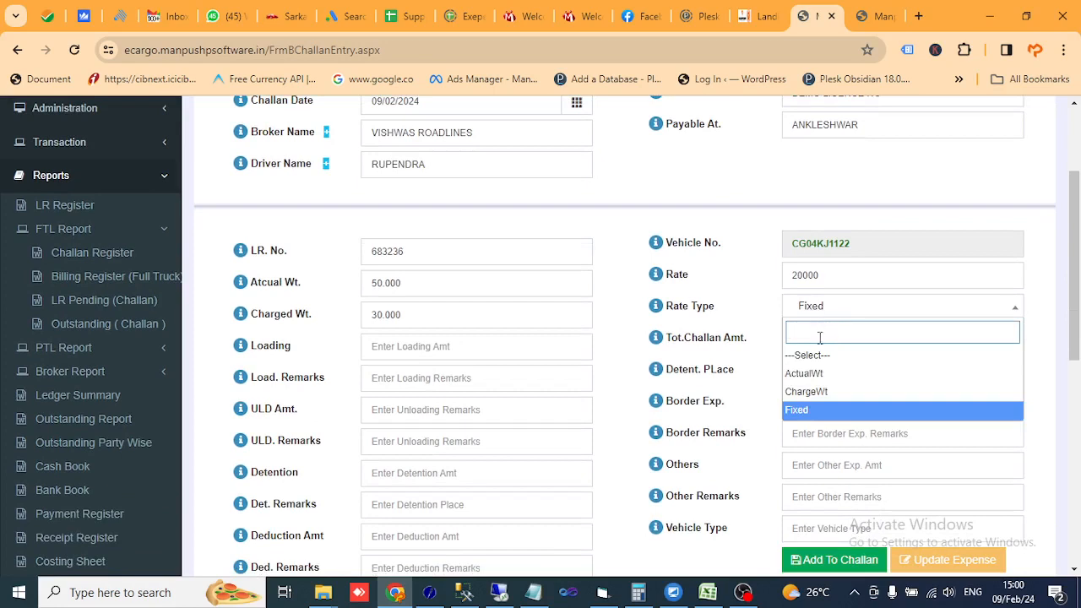
click(818, 374)
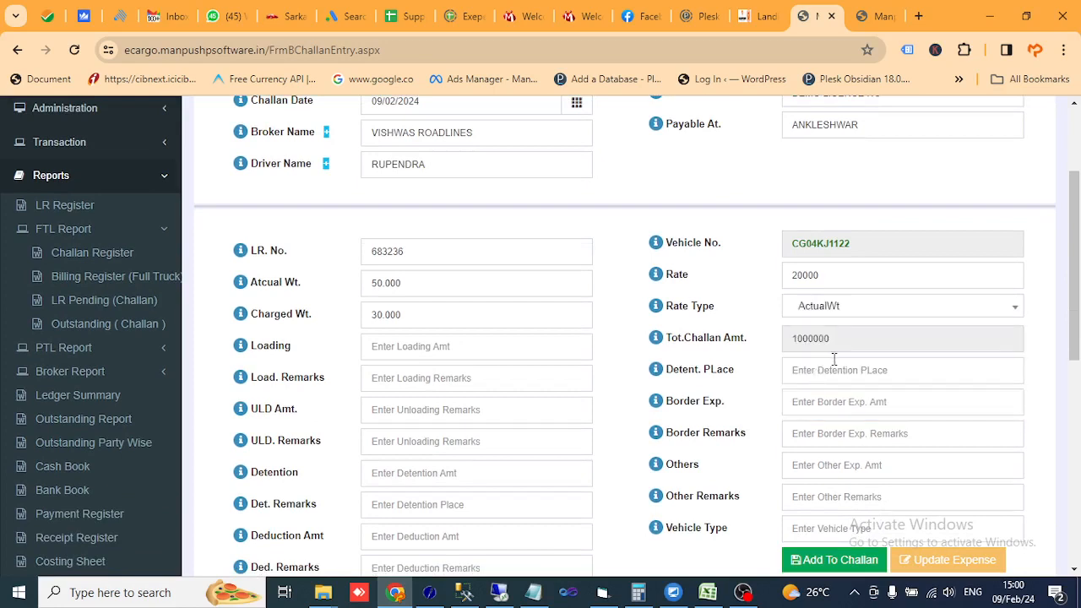
double_click(835, 275)
text(2500)
key(Tab)
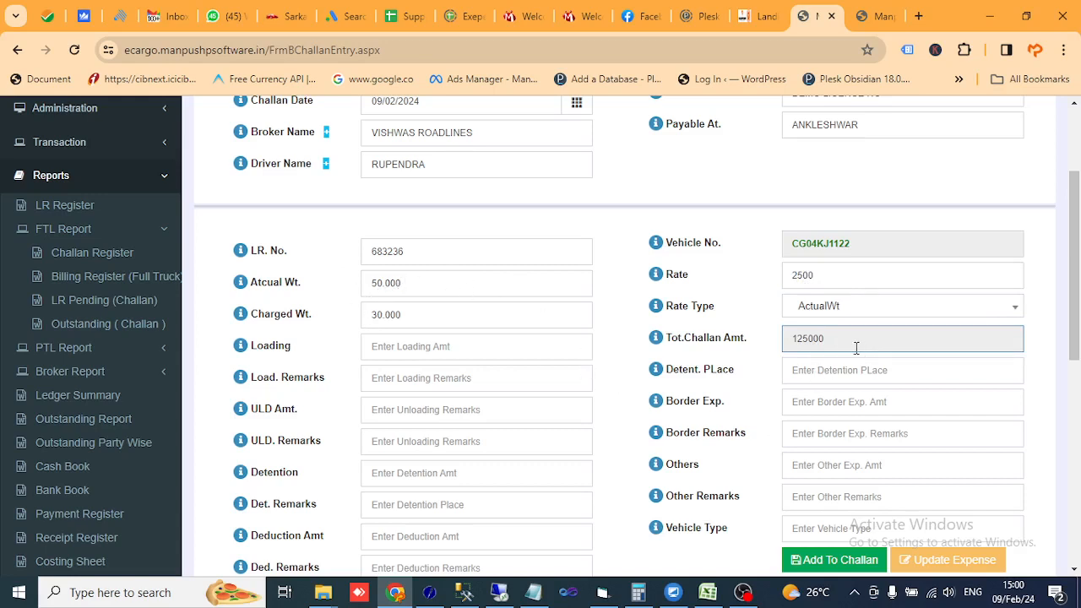
- Set the rate type back to Fixed at 25000 and add LR 683236 to the challan
click(856, 313)
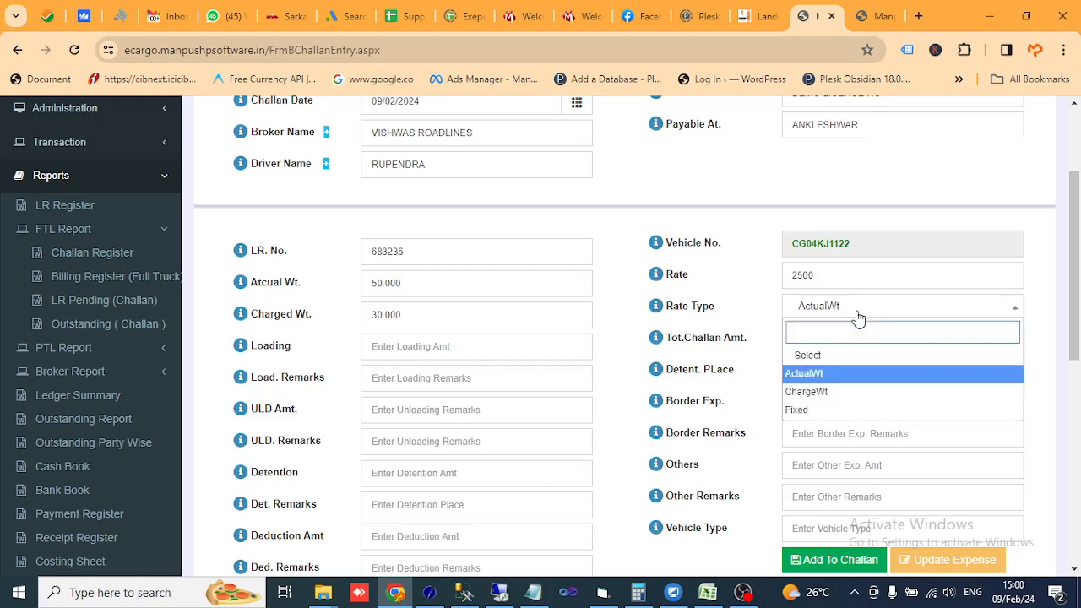
click(819, 410)
double_click(834, 272)
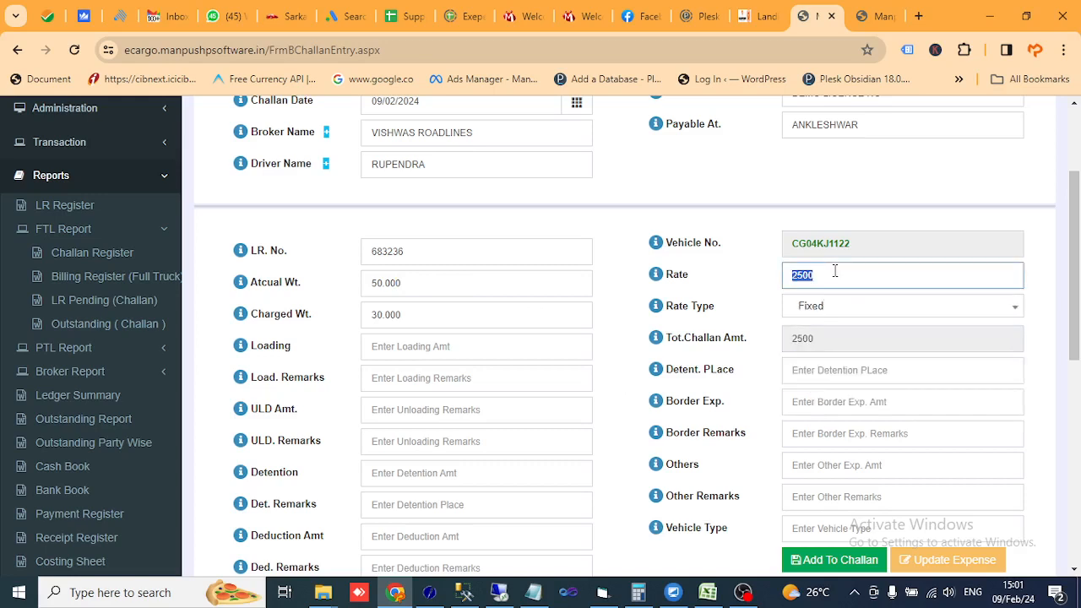
text(25000)
key(Tab)
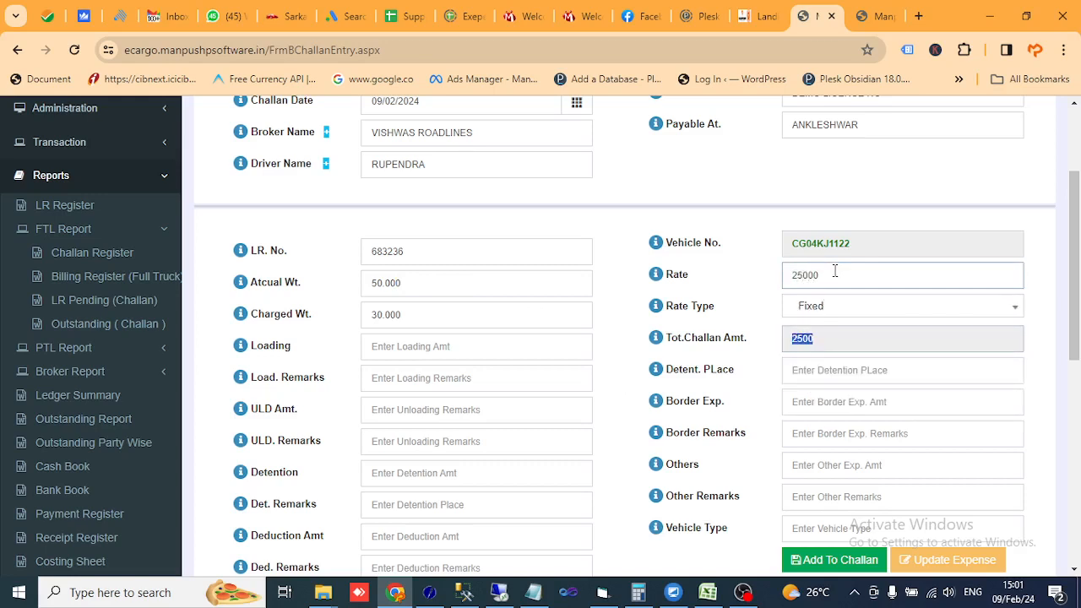
scroll(827, 272, down, 2)
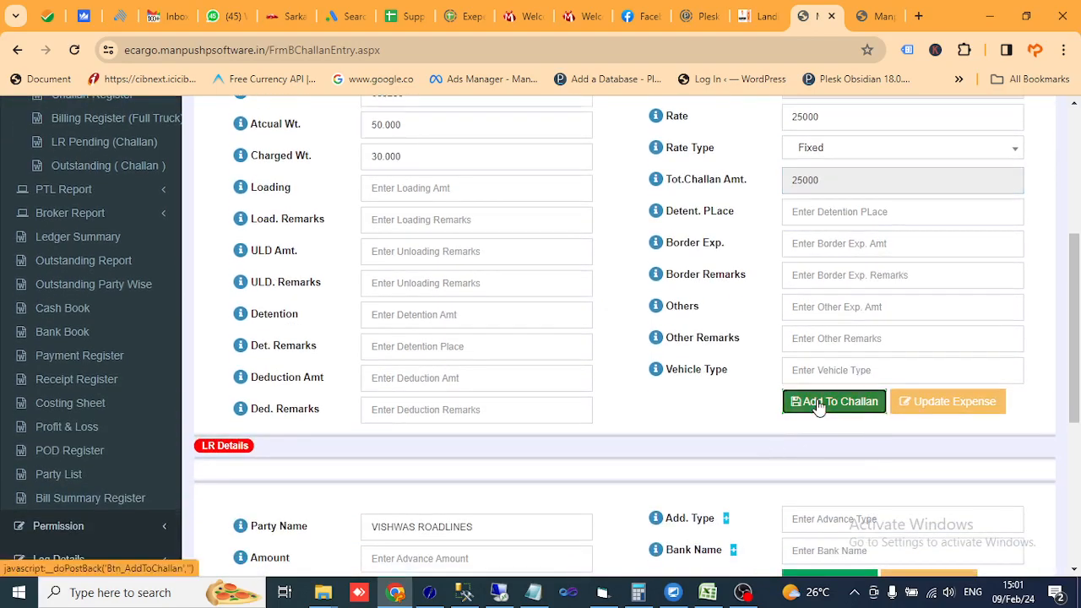
click(823, 402)
- Enter L.R. number 683237 and load its details
scroll(627, 290, down, 6)
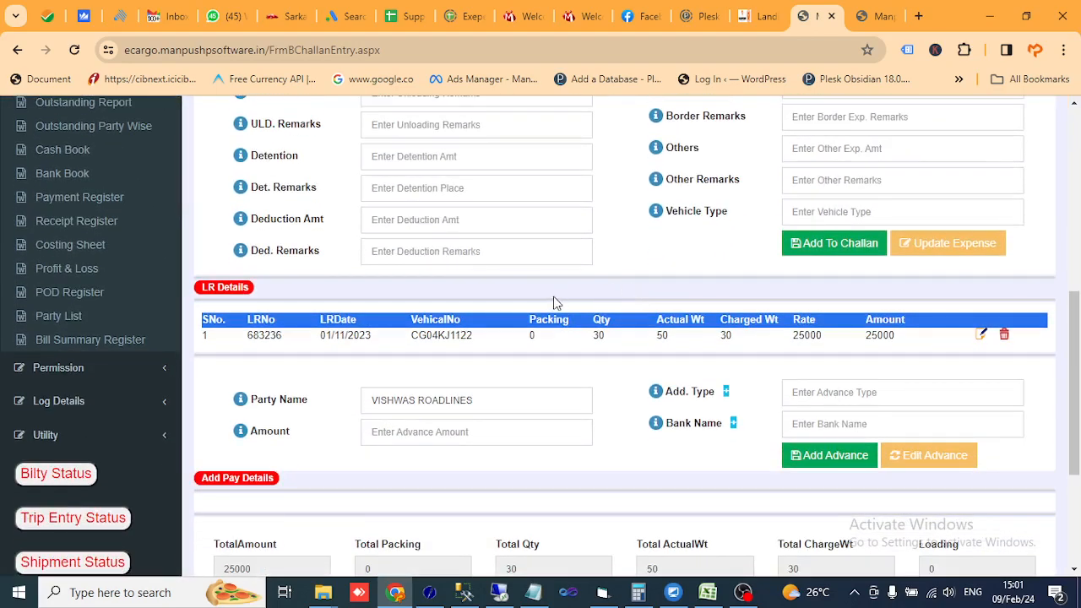
scroll(554, 297, up, 3)
scroll(550, 298, down, 2)
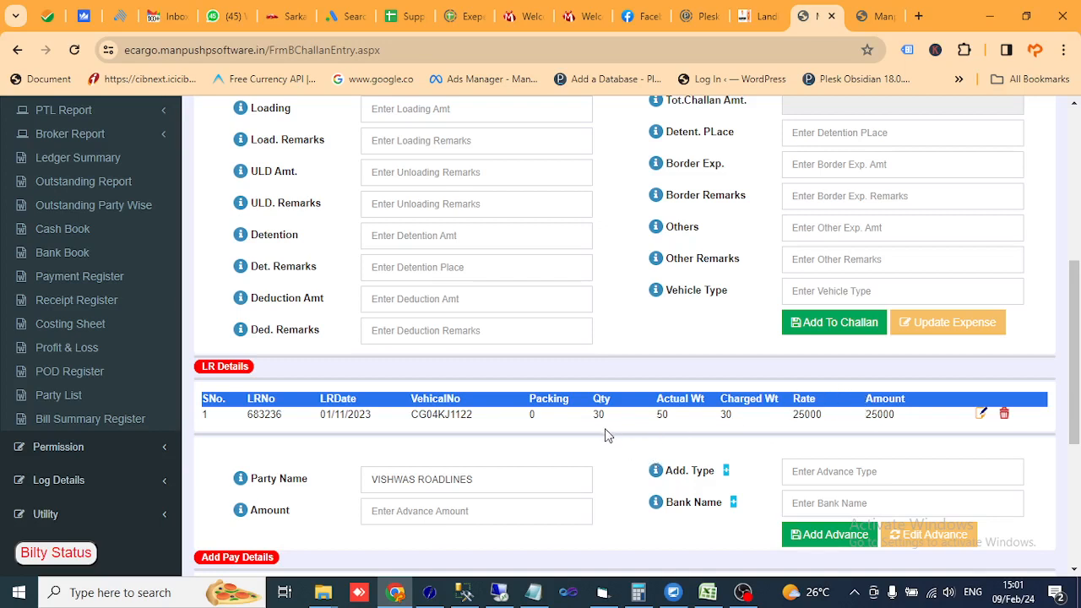
scroll(566, 369, up, 1)
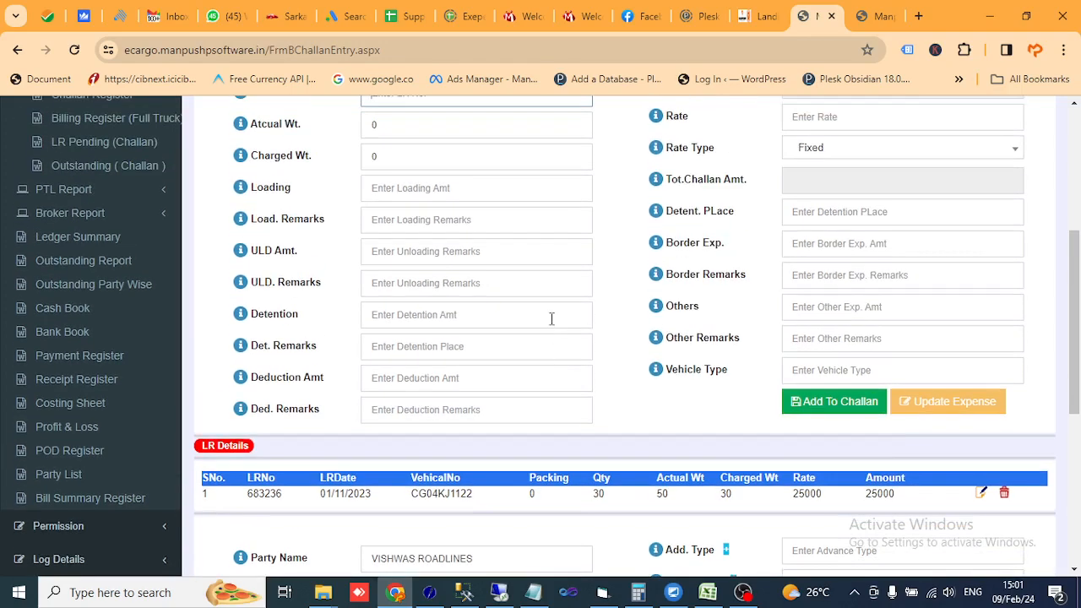
scroll(426, 210, up, 1)
click(407, 173)
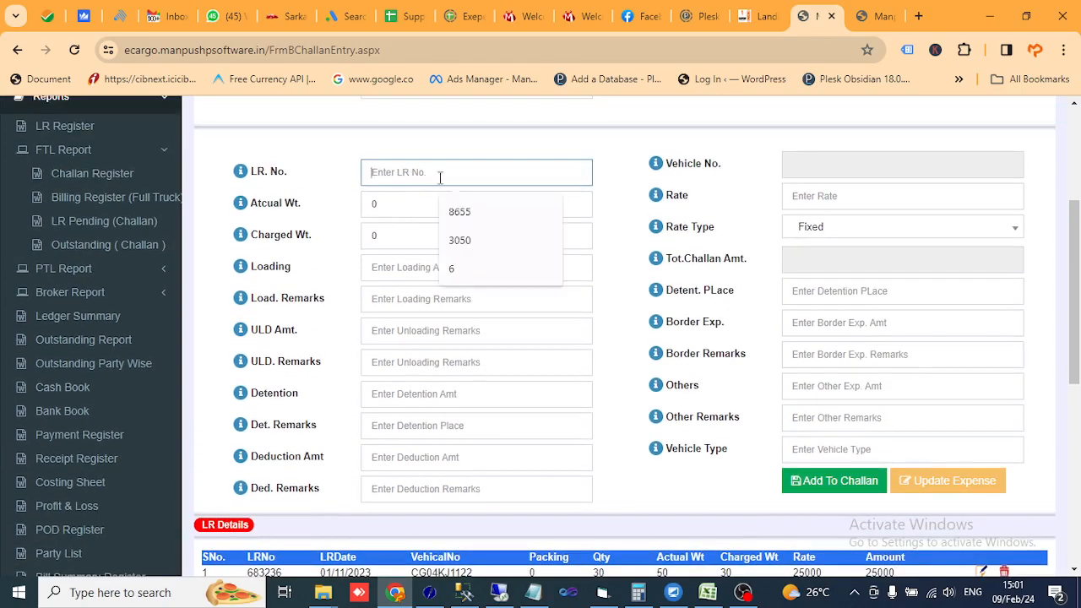
scroll(360, 357, down, 2)
scroll(240, 417, up, 4)
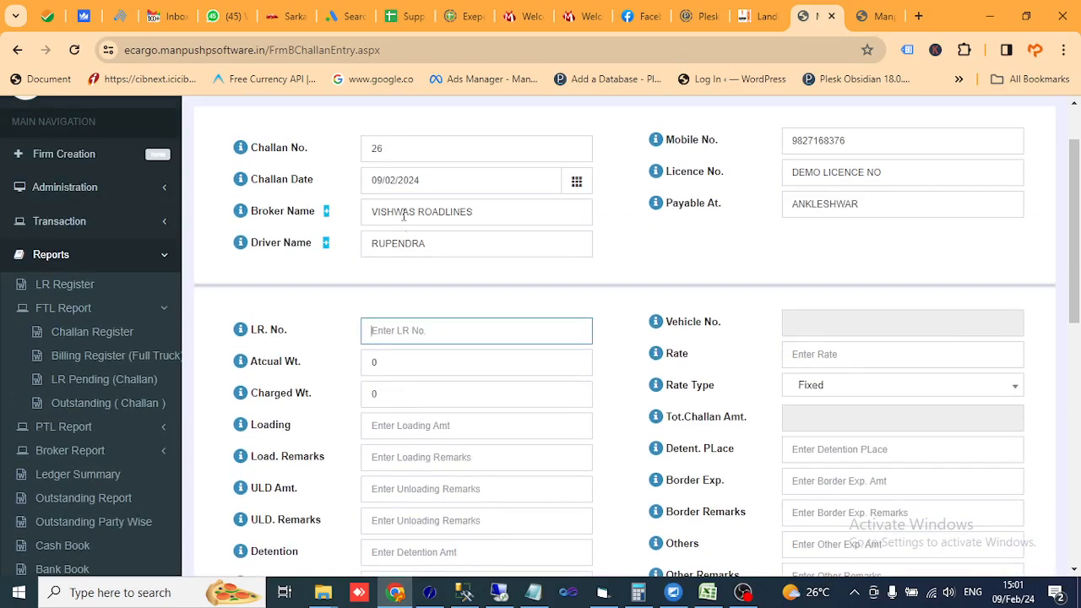
text(683237)
key(Tab)
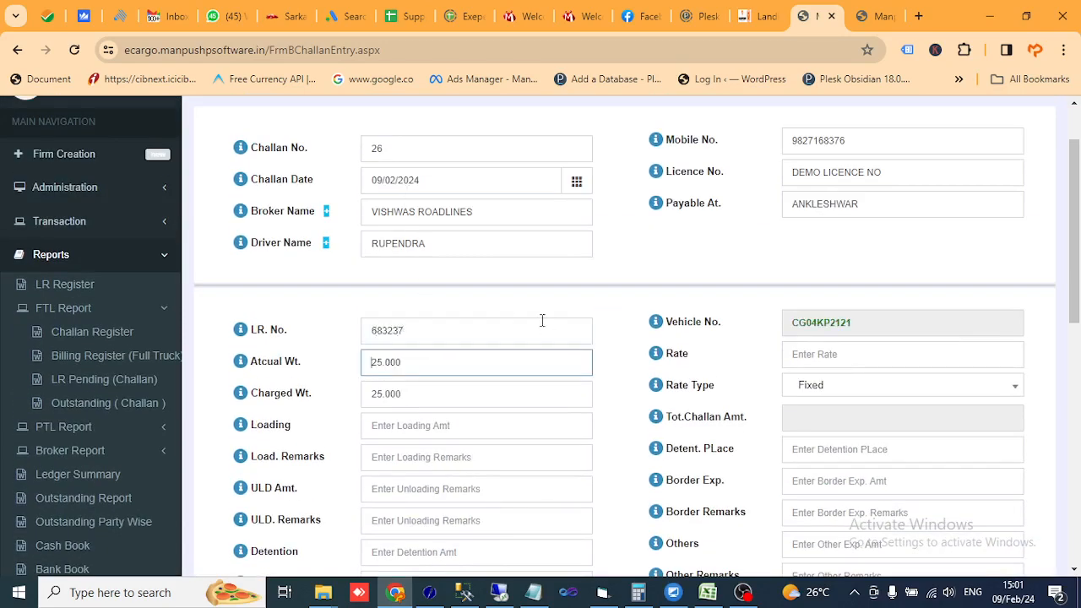
- Give LR 683237 a rate of 15000 and add it to the challan
click(811, 360)
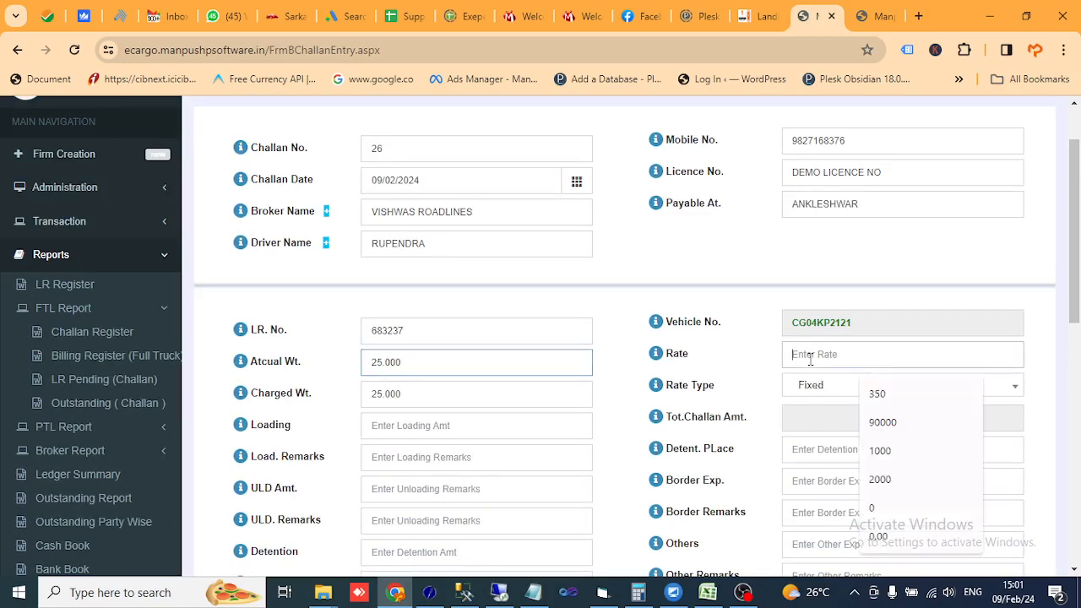
text(15000)
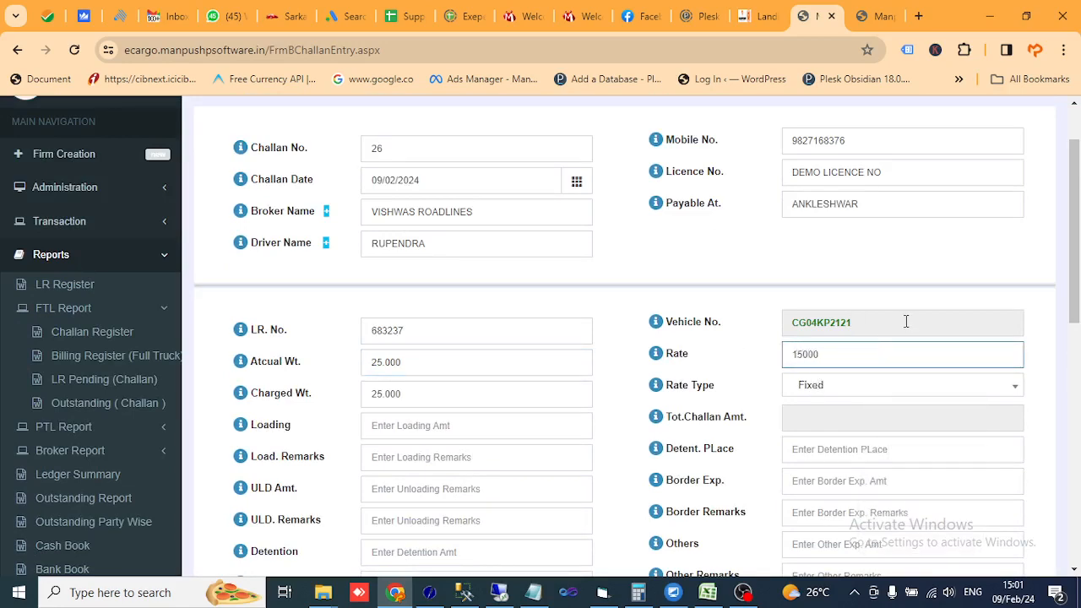
click(905, 321)
scroll(882, 325, down, 3)
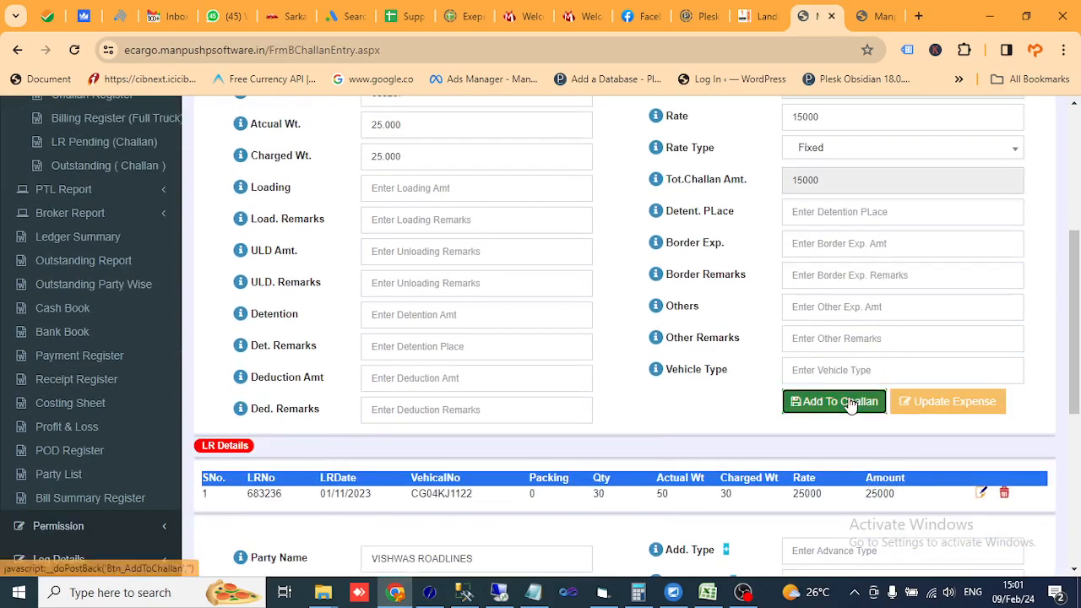
click(851, 404)
- Check that the two LR amounts add up to a 40000 total
scroll(844, 326, down, 6)
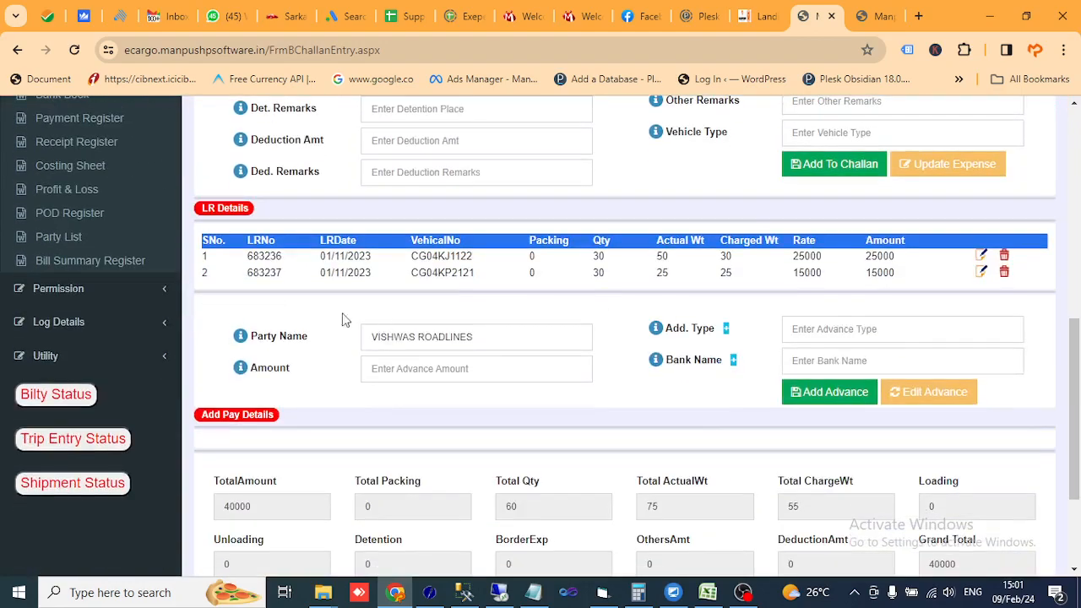
scroll(422, 298, down, 2)
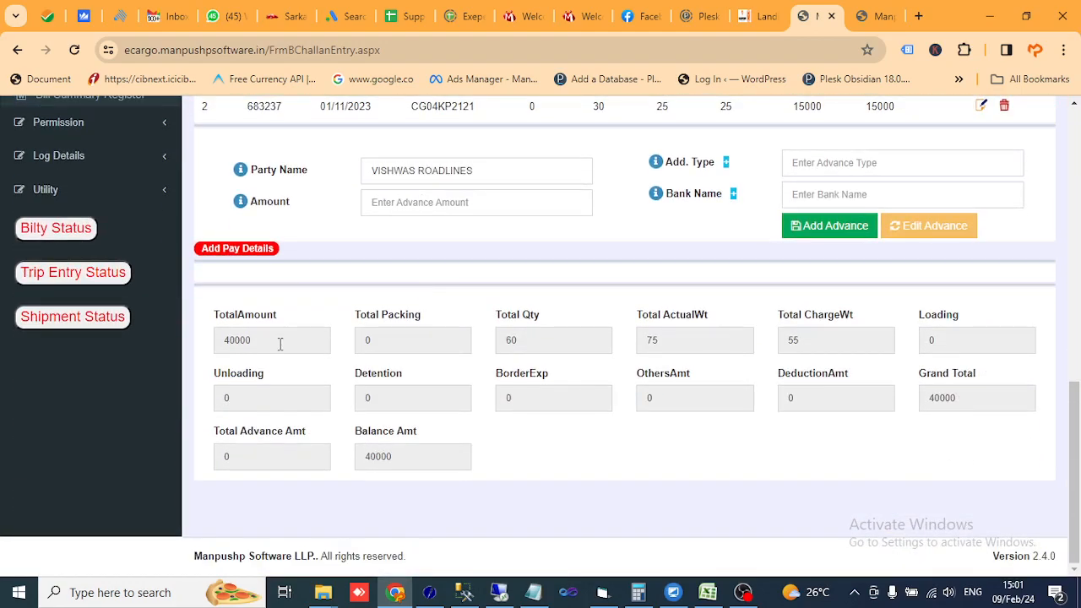
double_click(280, 341)
scroll(464, 321, up, 2)
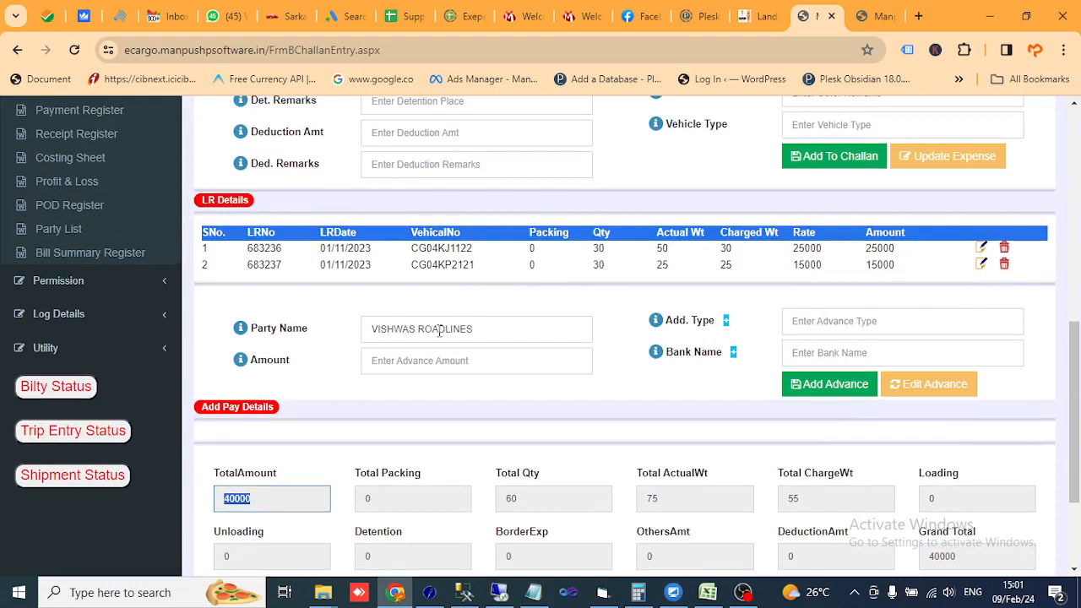
drag(866, 249, 905, 272)
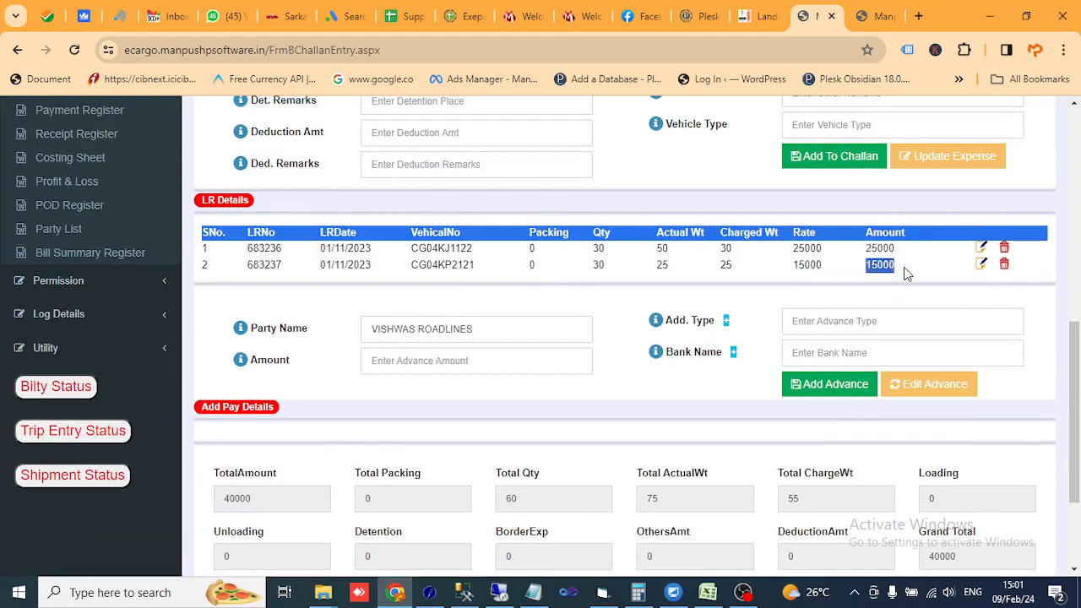
scroll(549, 435, down, 3)
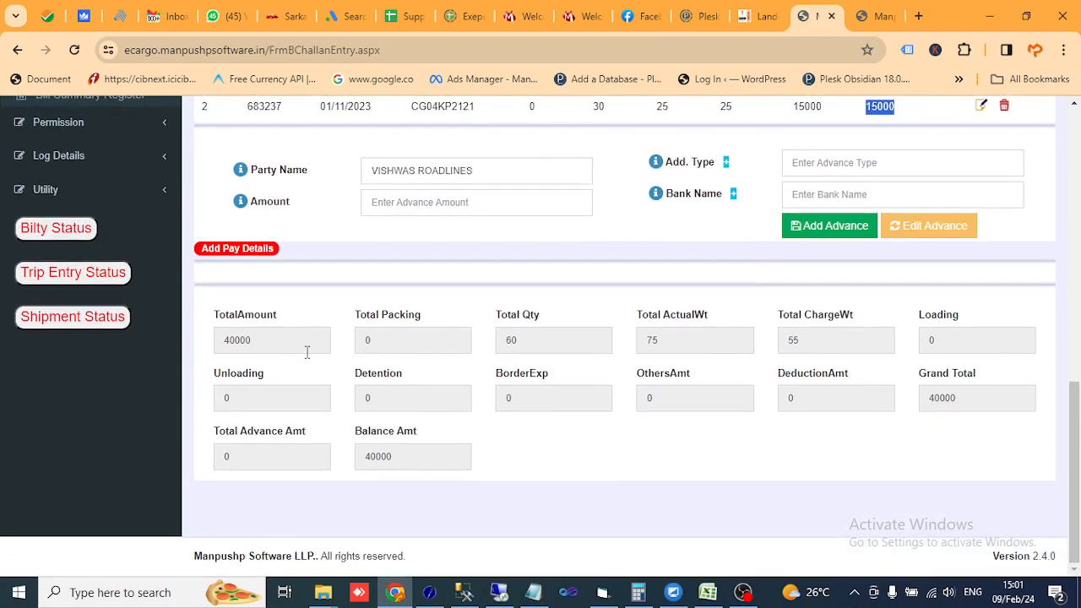
scroll(663, 298, up, 3)
- Add a 20000 BANK NEFT advance through ICICI BANK
click(829, 327)
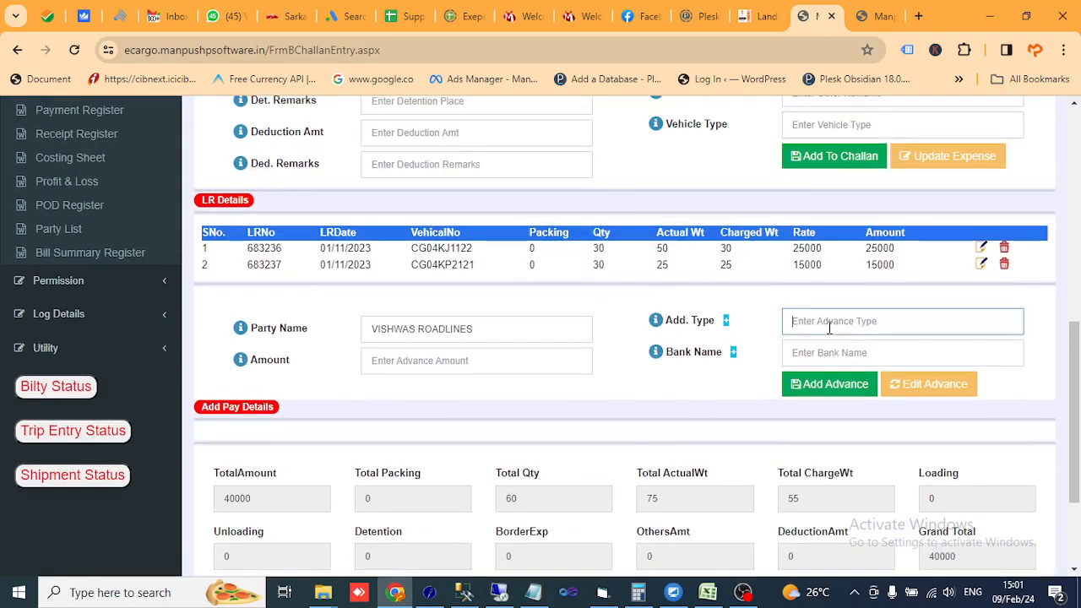
text(B)
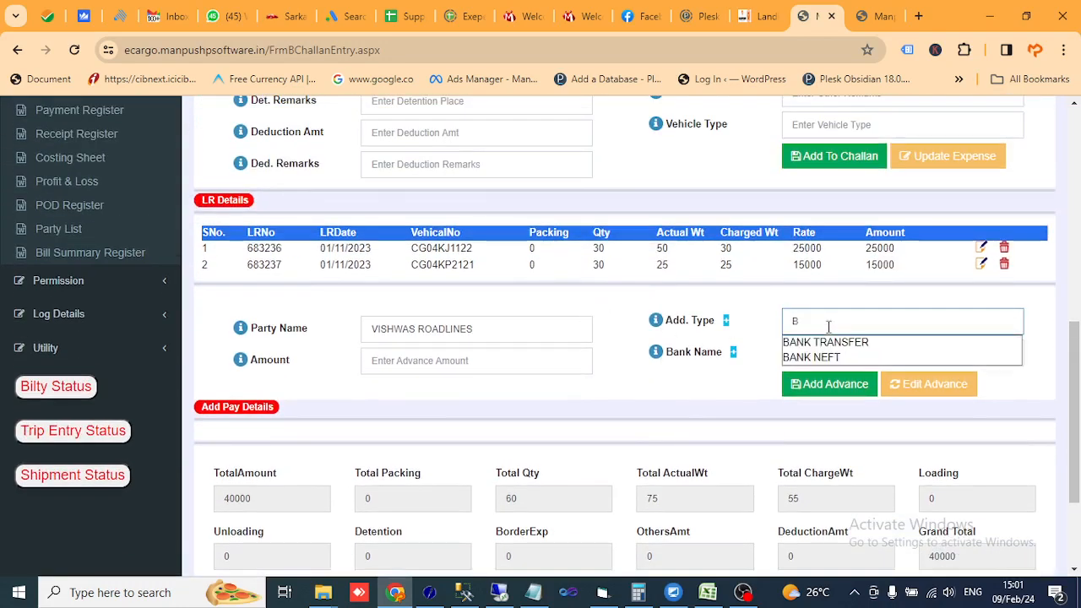
click(823, 358)
click(467, 370)
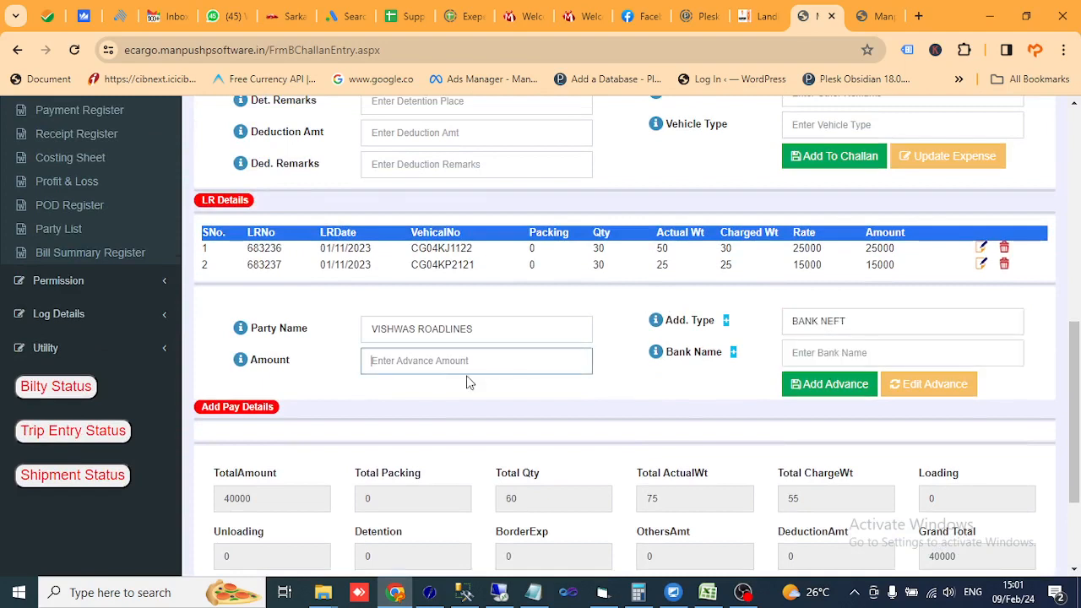
text(20000)
key(Tab)
text(S)
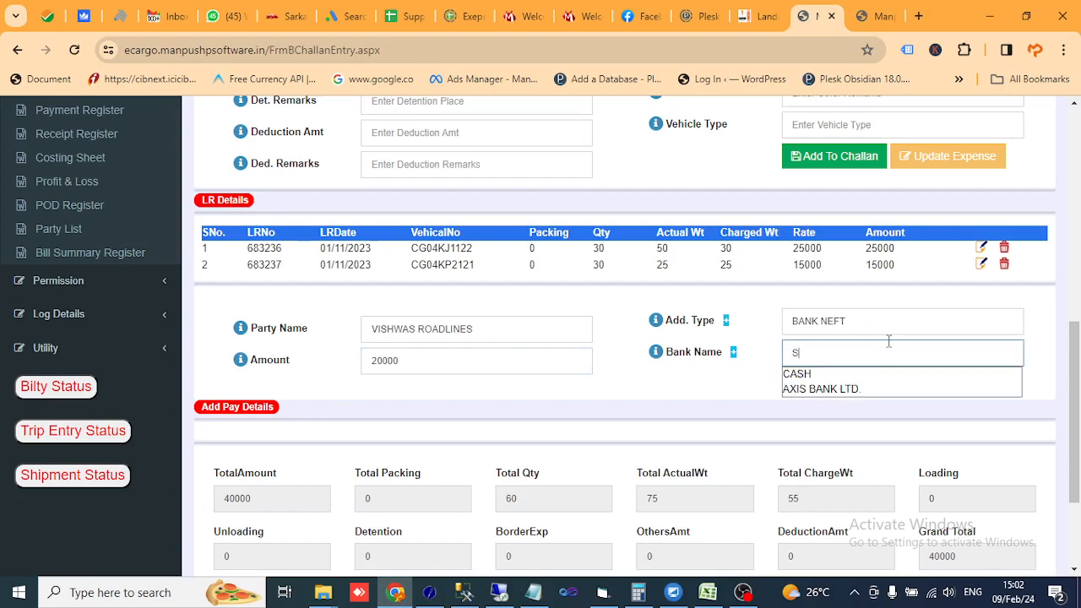
key(BackSpace)
text(A)
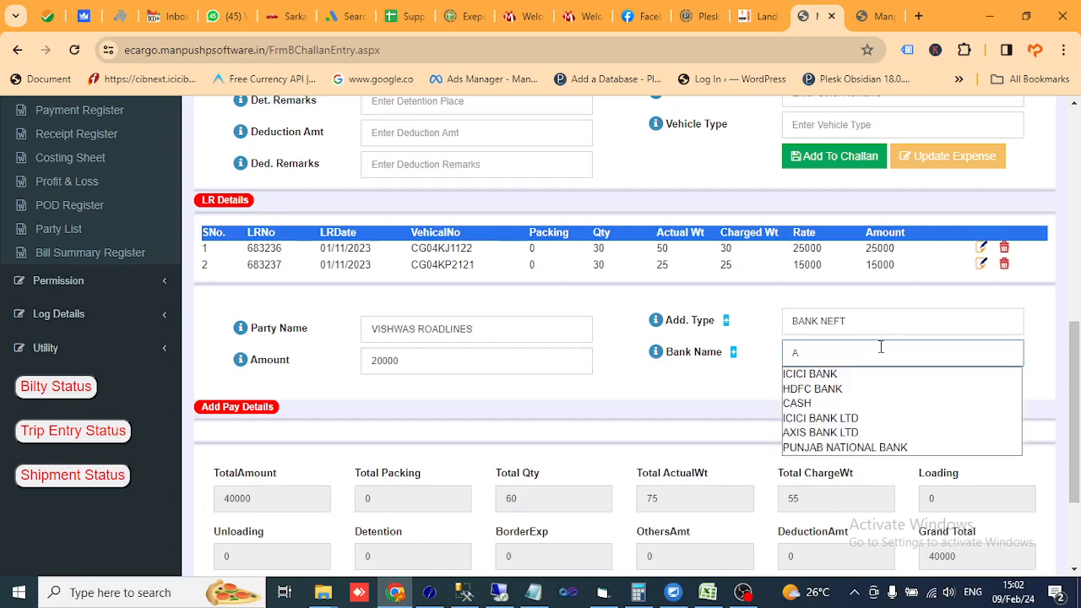
click(848, 373)
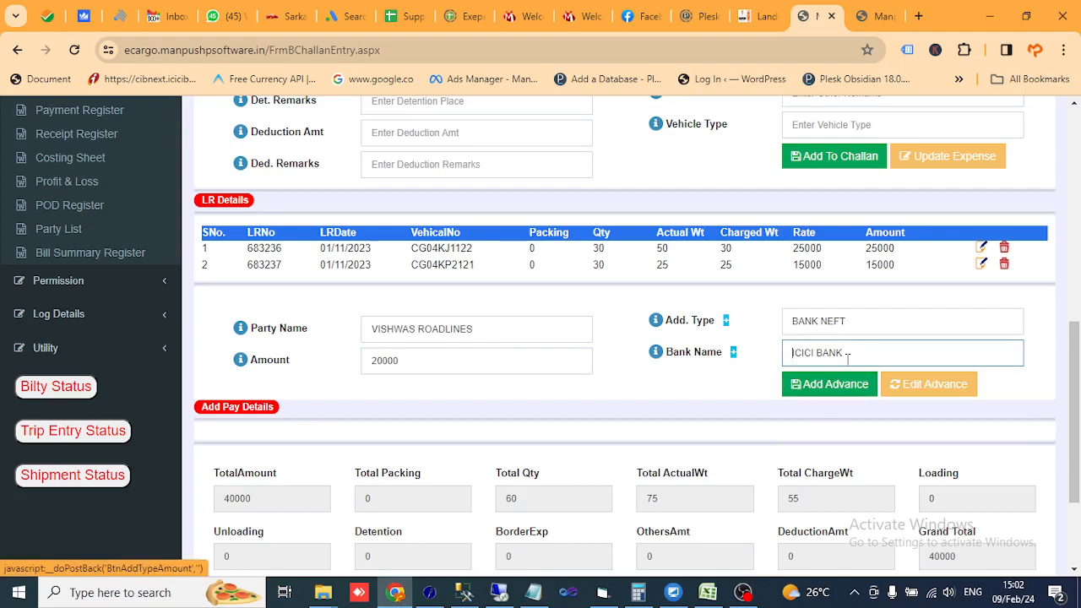
click(805, 385)
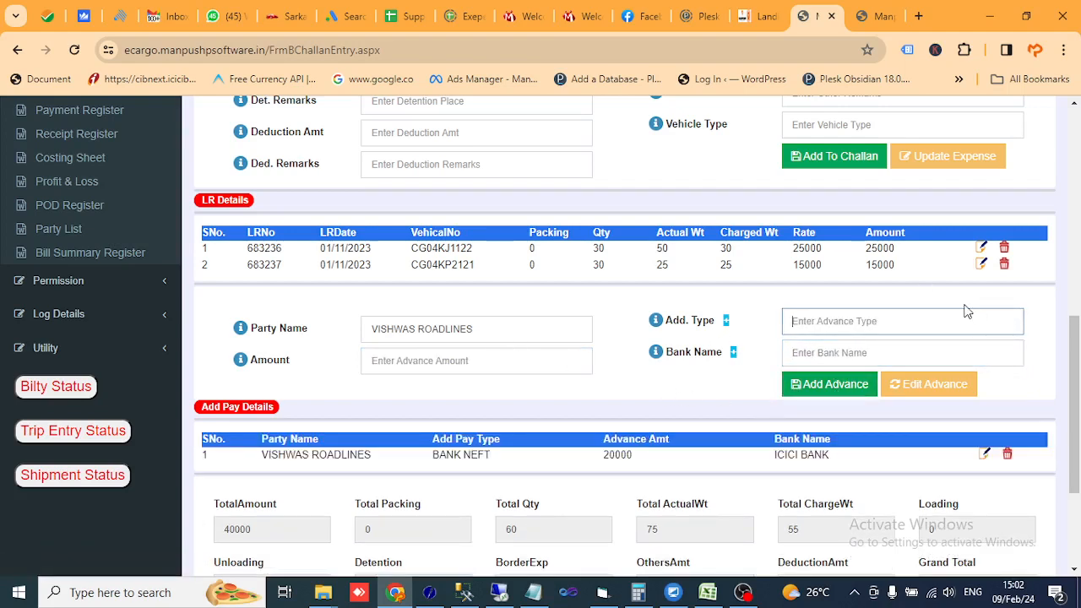
- Add a 5000 DESEL advance paid by CASH
text(D)
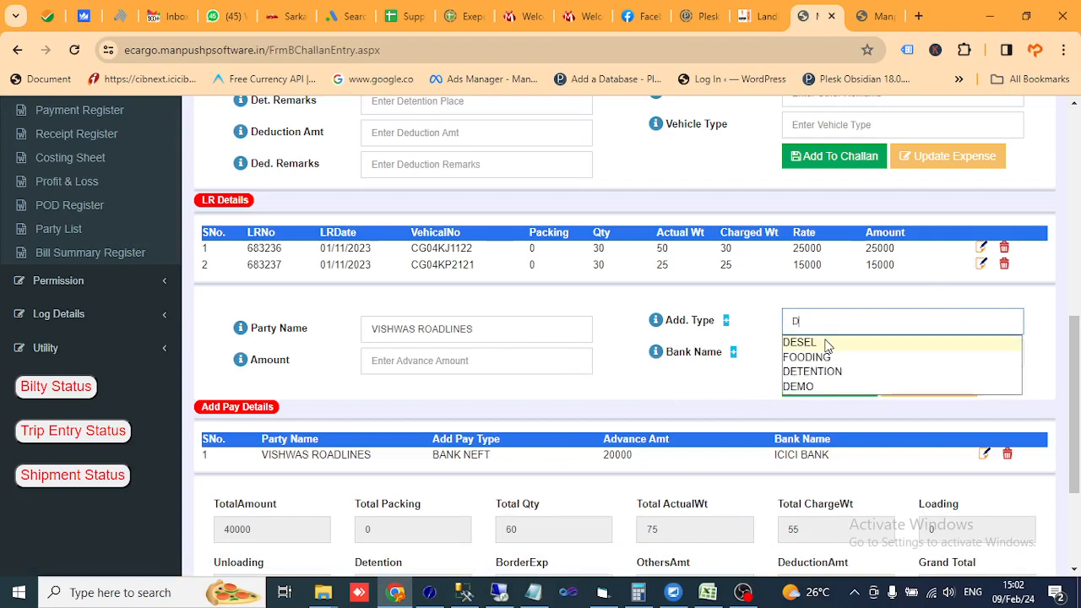
click(826, 342)
click(475, 359)
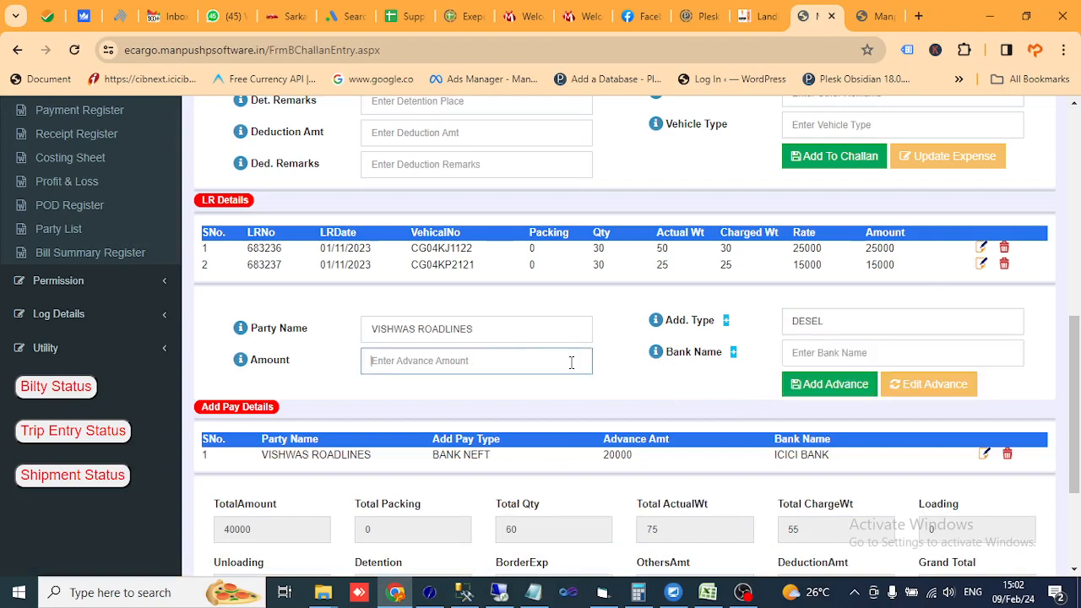
text(5000)
key(Tab)
text(D)
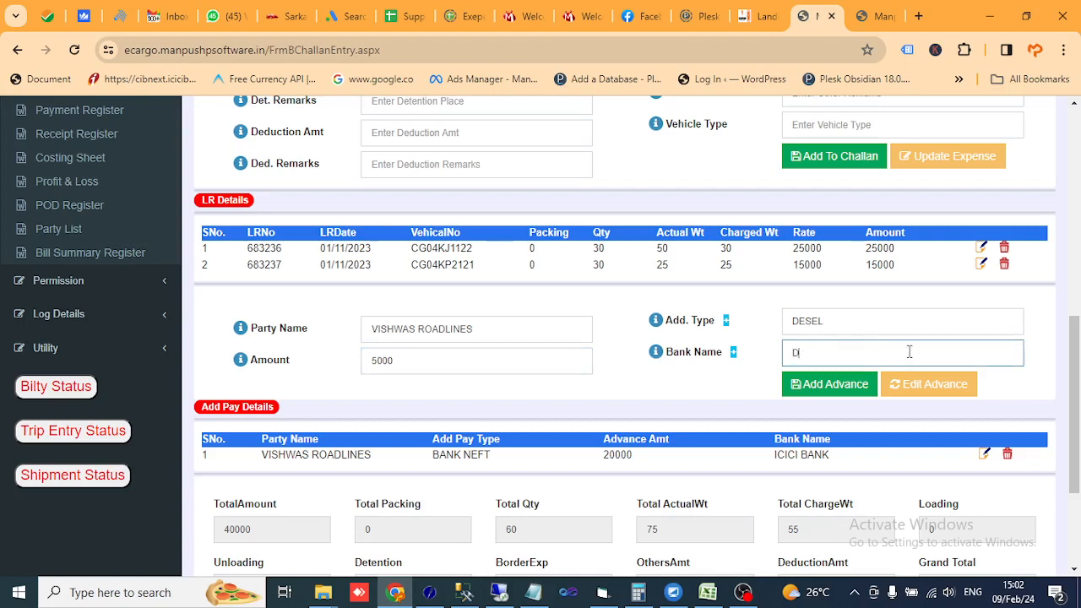
key(BackSpace)
text(S)
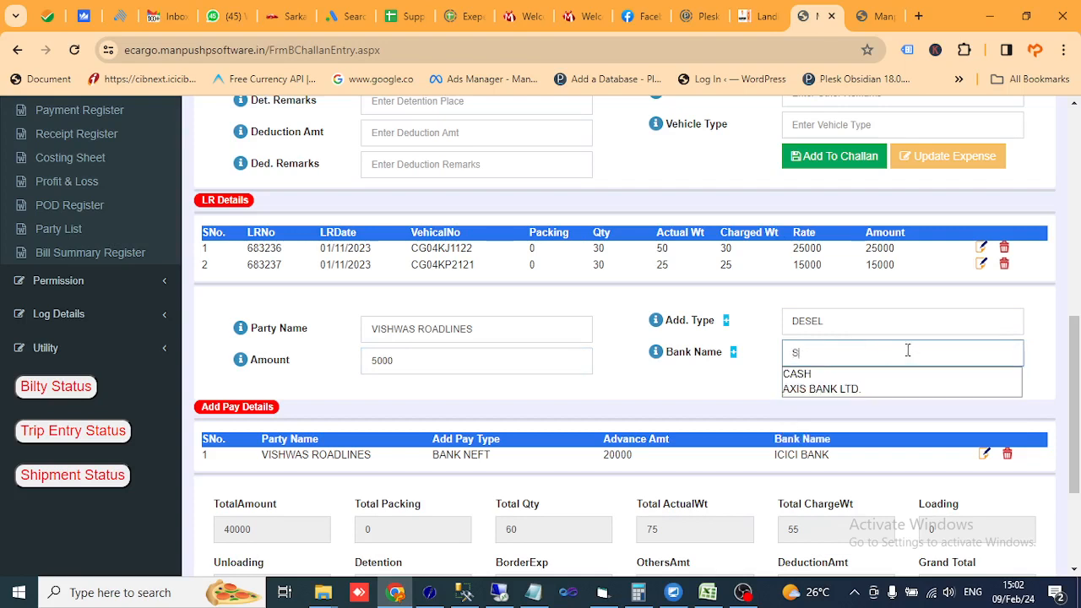
key(BackSpace)
text(A)
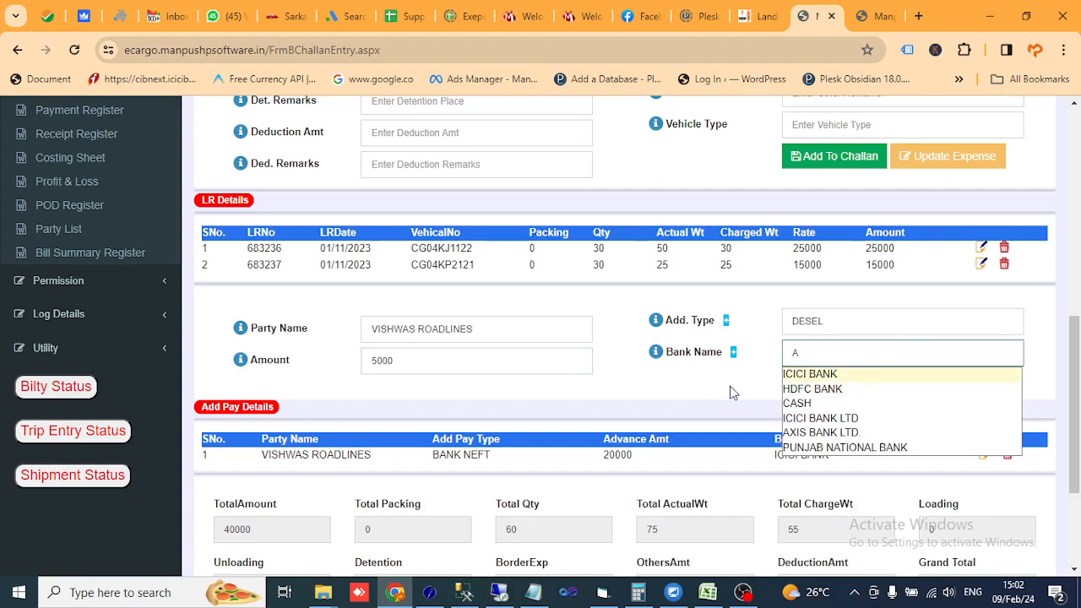
click(805, 408)
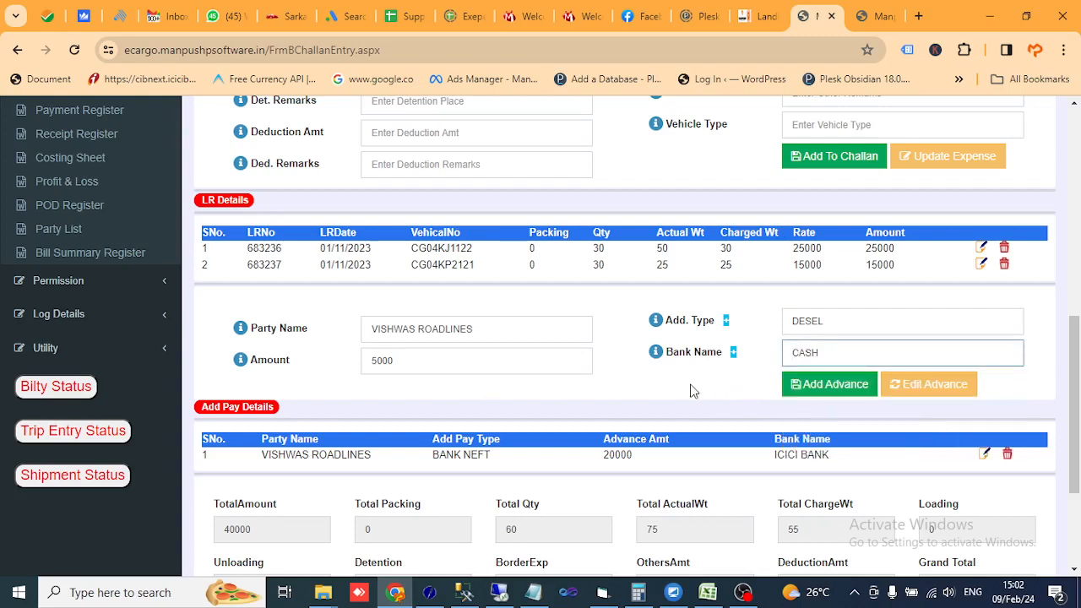
click(825, 388)
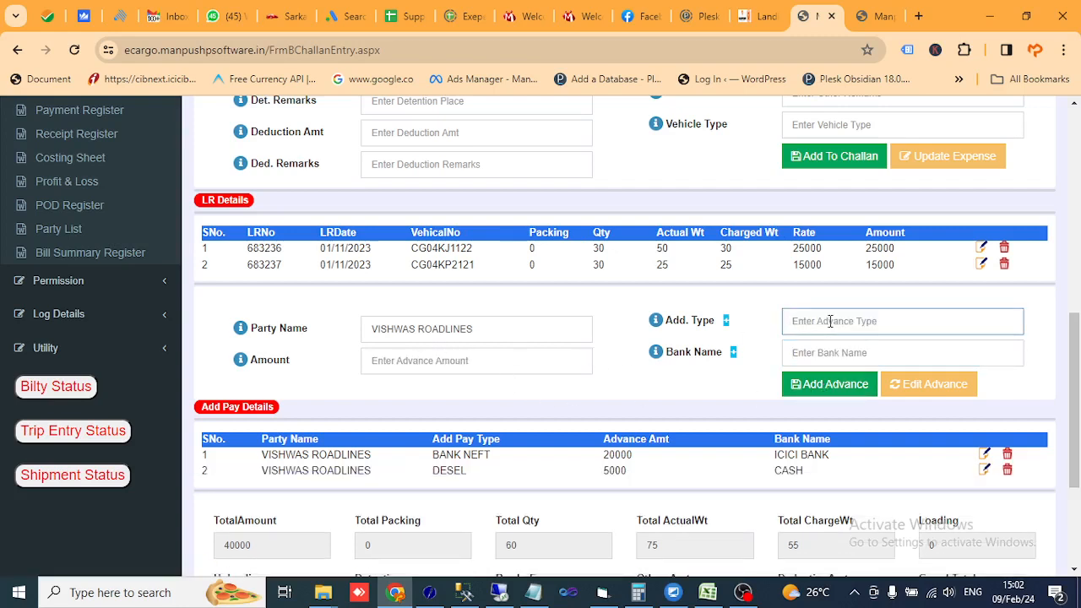
- Add a 2000 CASH advance and confirm the 27000 total advance
text(CA)
key(Down)
key(Return)
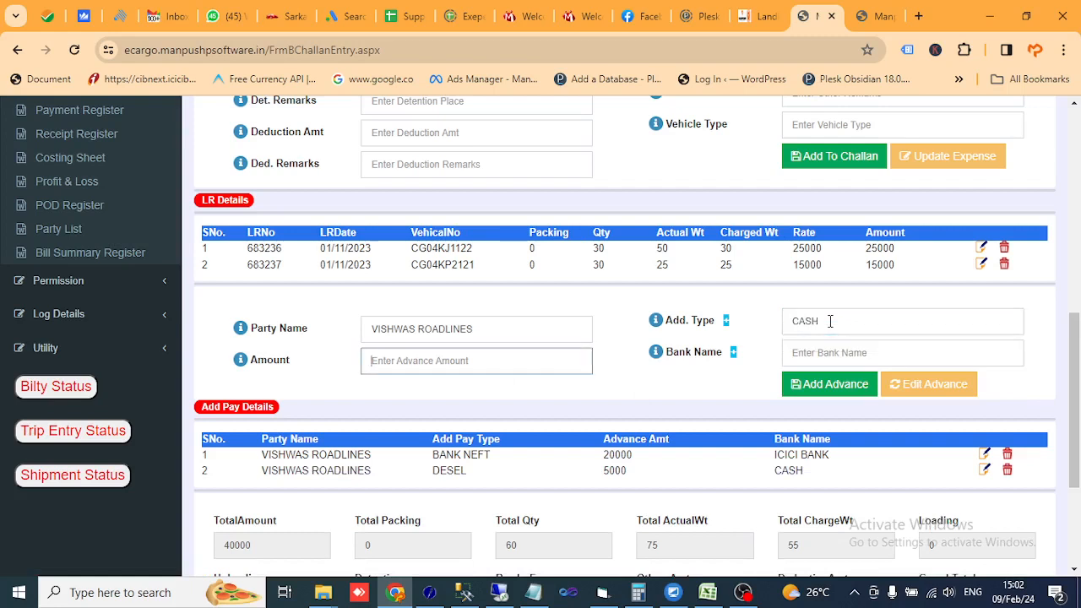
text(2000)
key(Tab)
text(C)
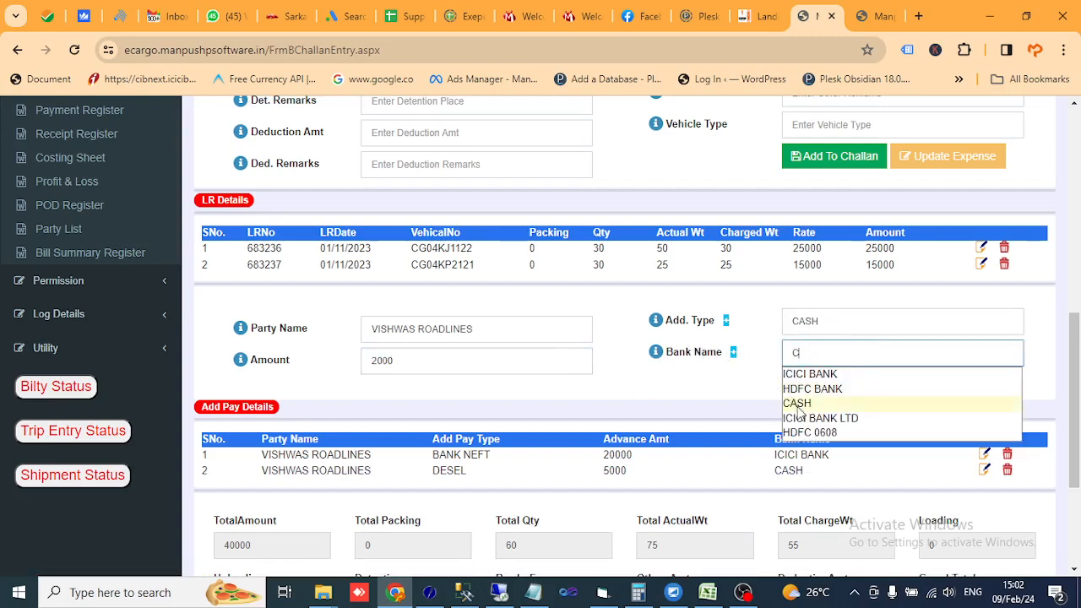
click(802, 400)
click(812, 387)
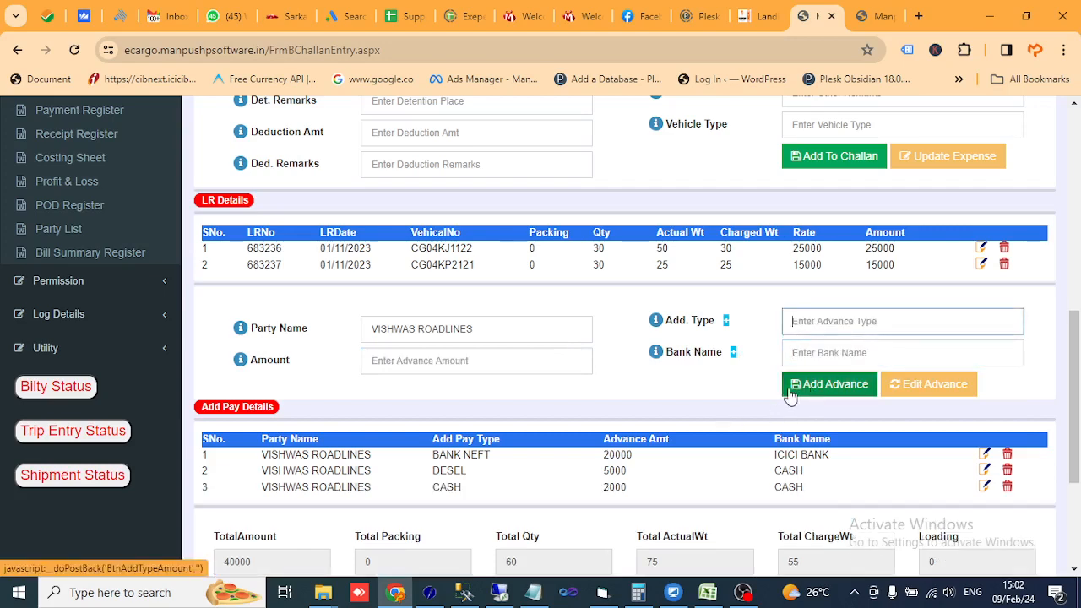
scroll(662, 386, down, 3)
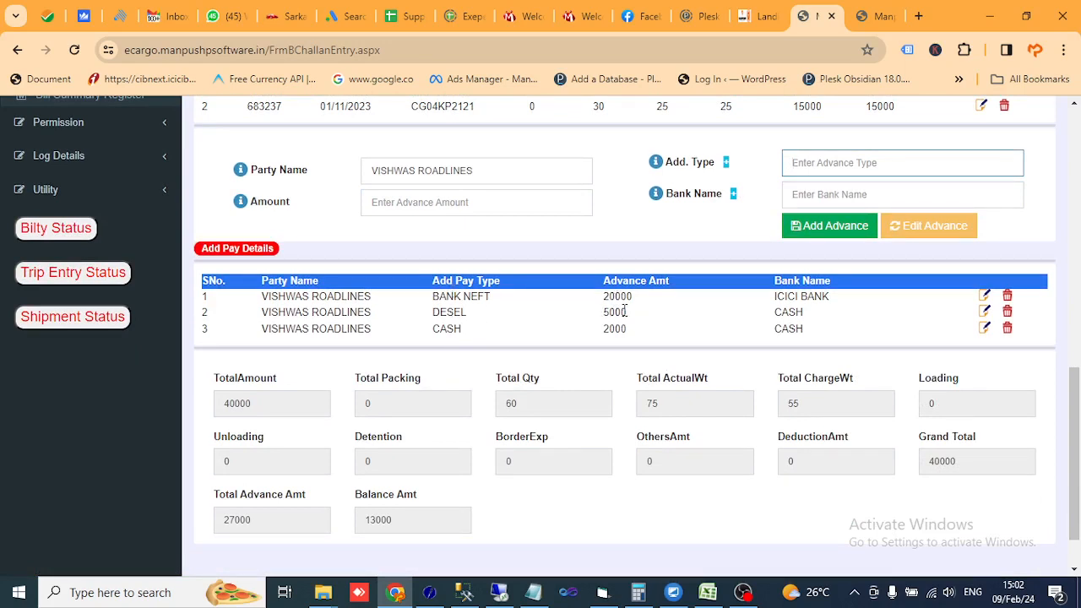
click(439, 332)
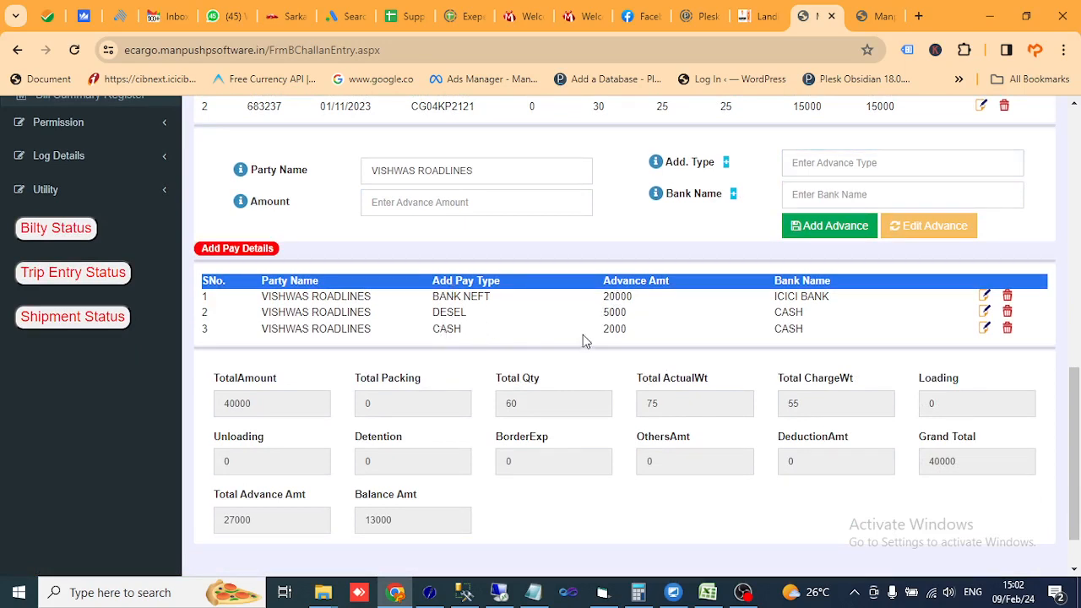
drag(269, 512, 221, 514)
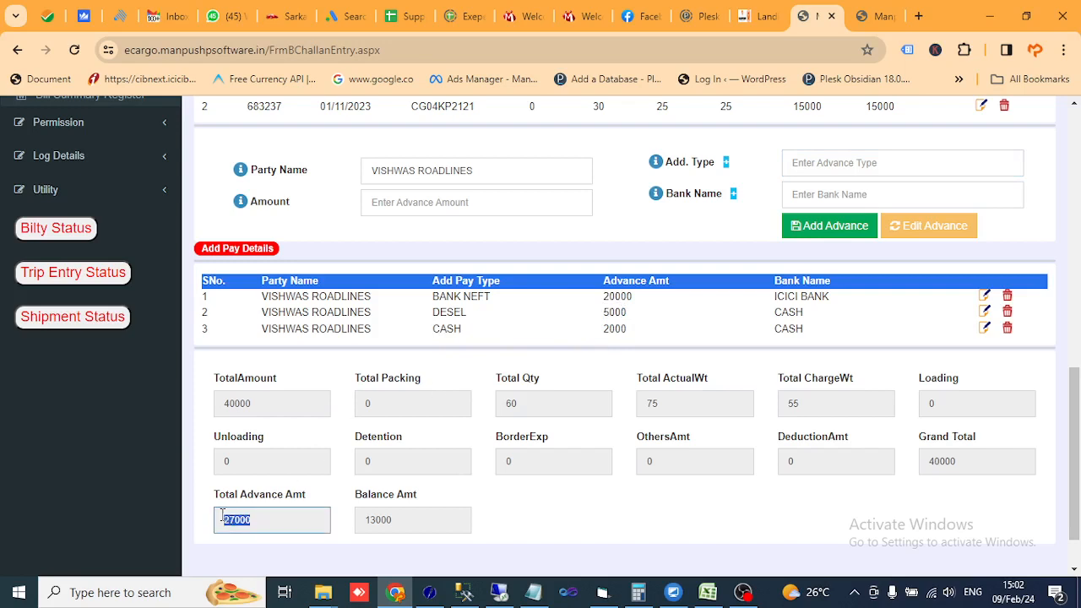
- Review the 40000 total, advance and 13000 balance, then save challan 26
click(260, 404)
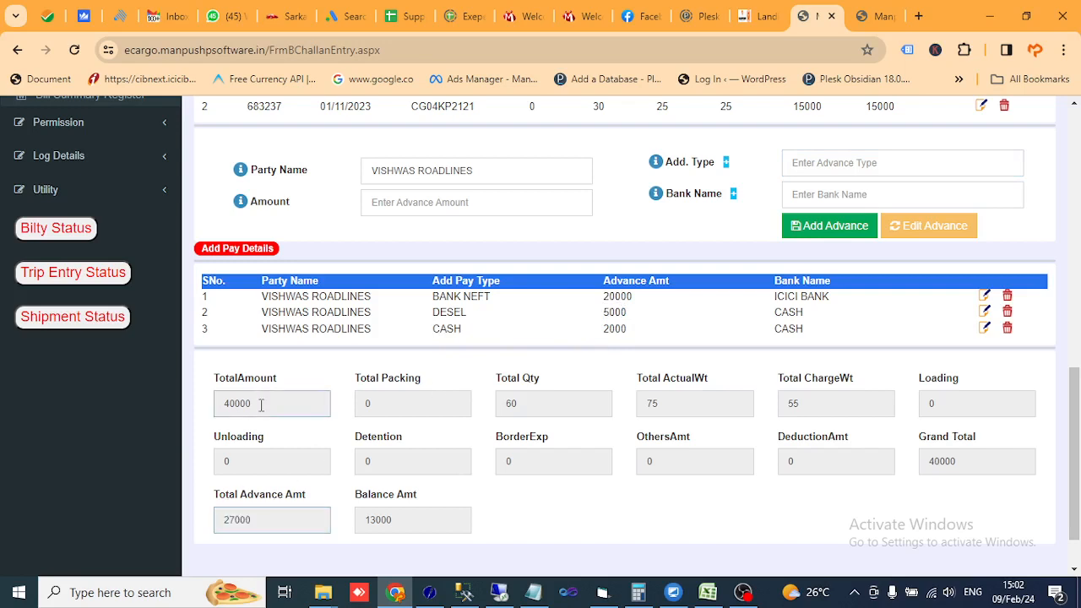
click(252, 528)
drag(411, 521, 355, 521)
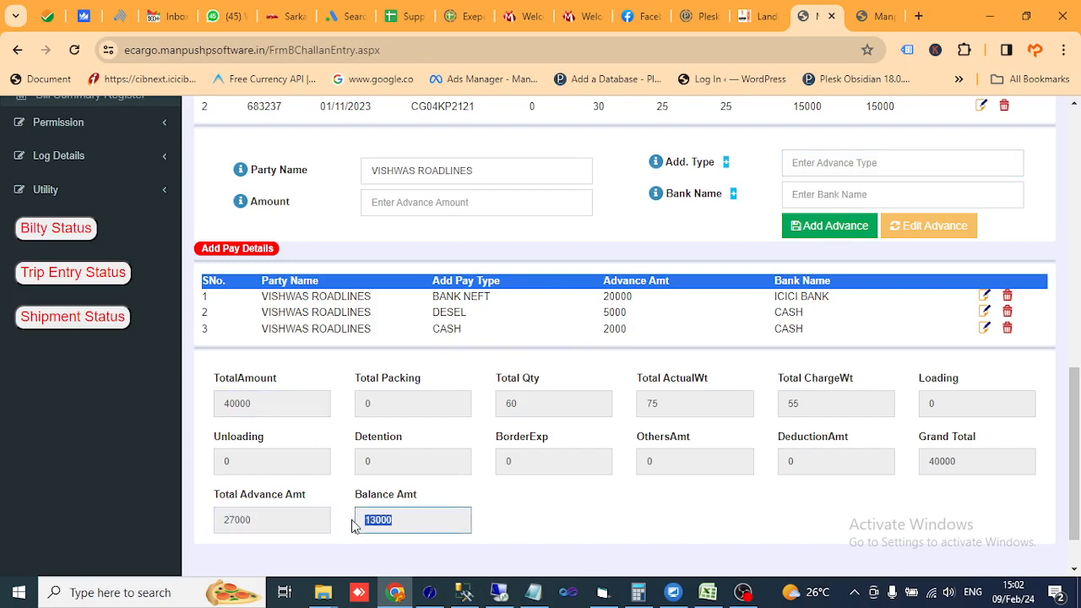
click(589, 529)
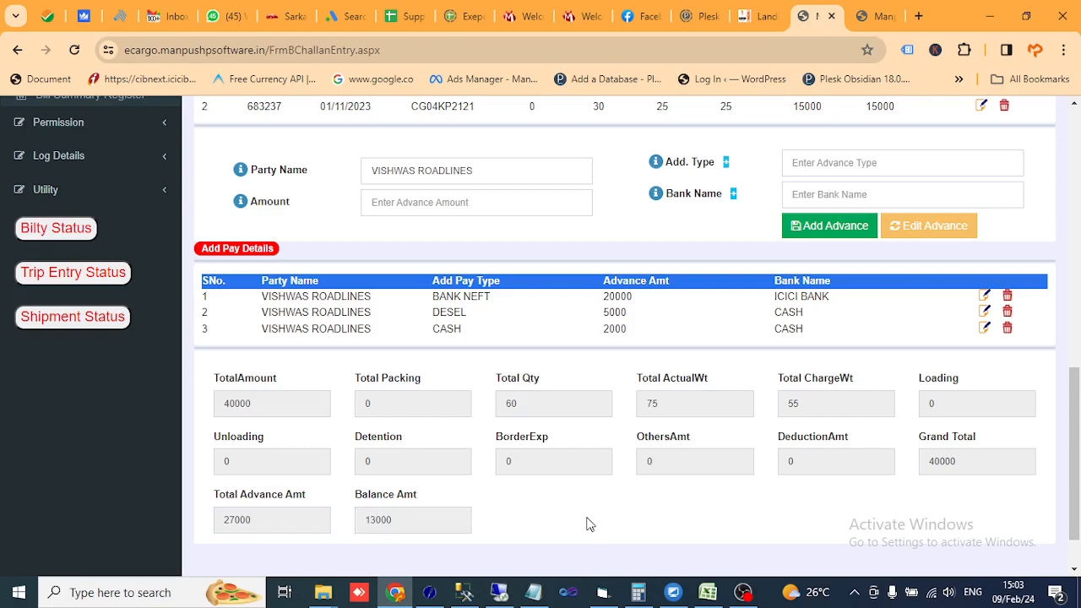
scroll(583, 524, up, 15)
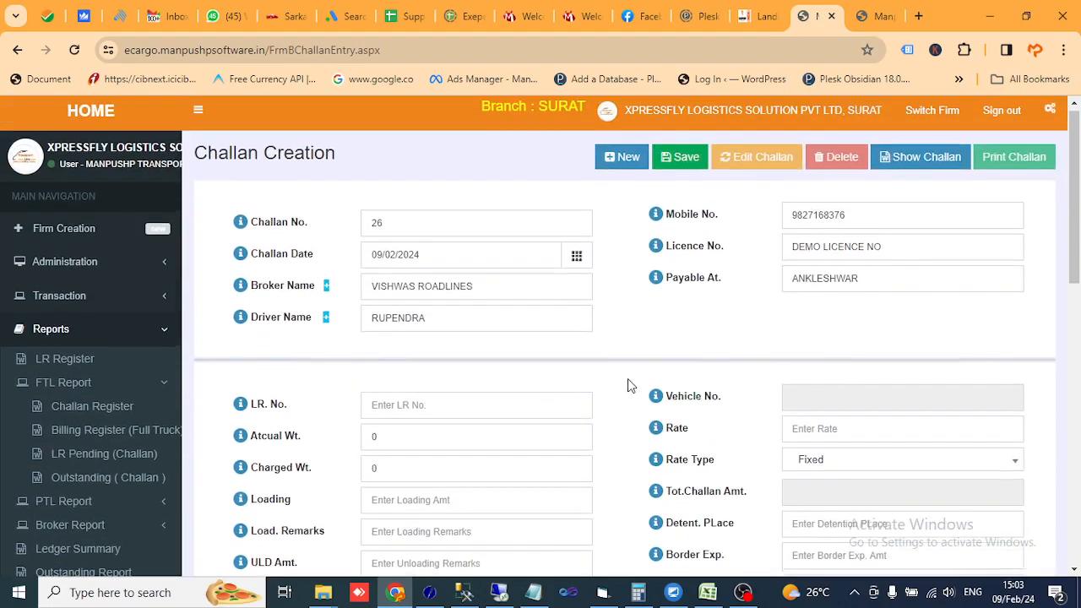
click(682, 158)
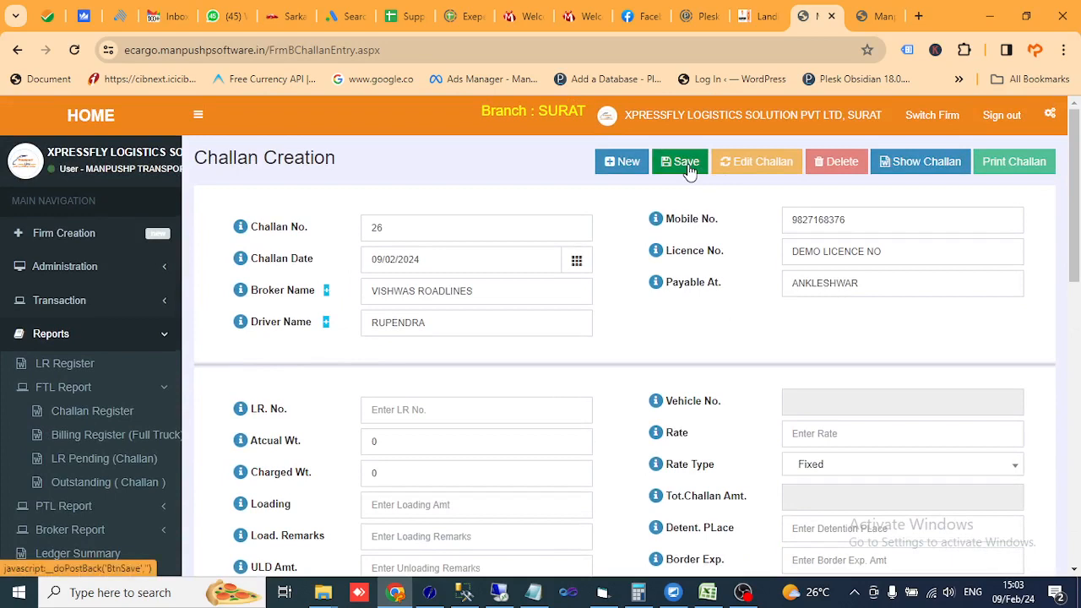
click(675, 151)
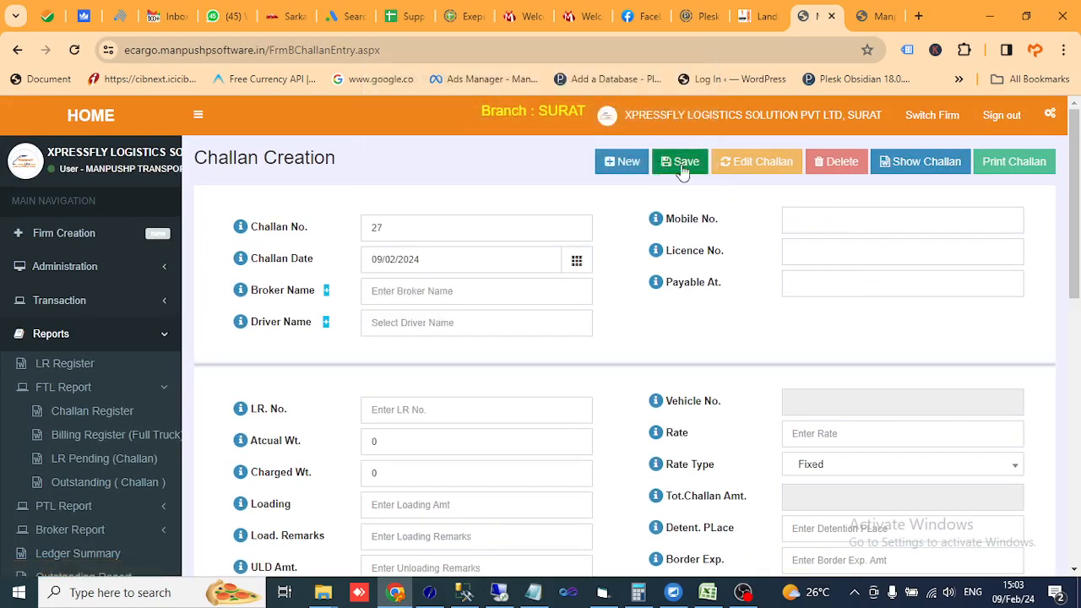
- Reload saved challan 26 and verify 40000 total, 27000 advance and 13000 balance
click(934, 166)
click(427, 237)
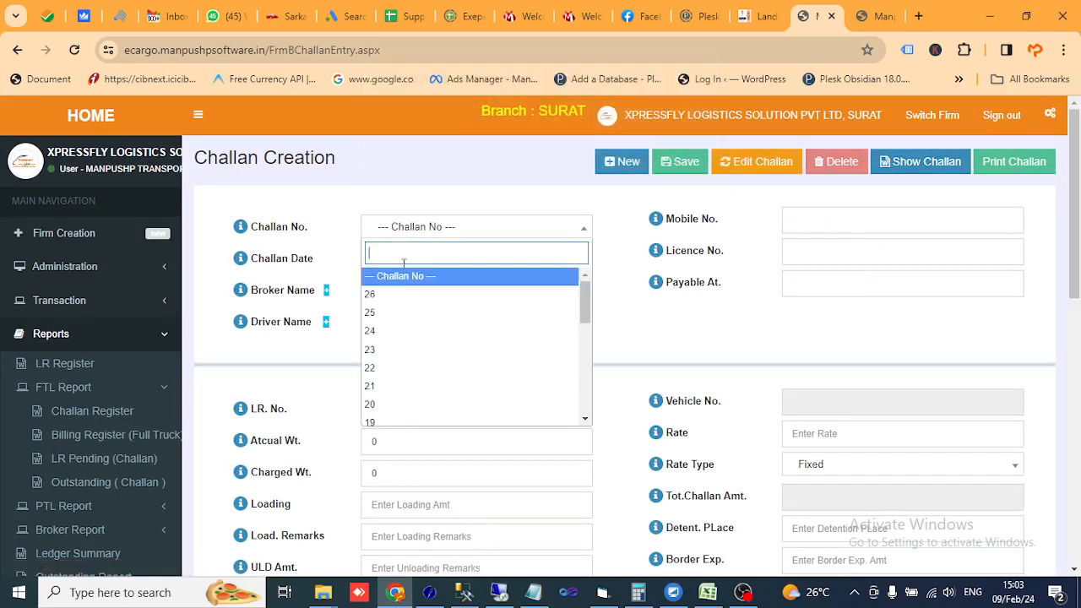
click(387, 295)
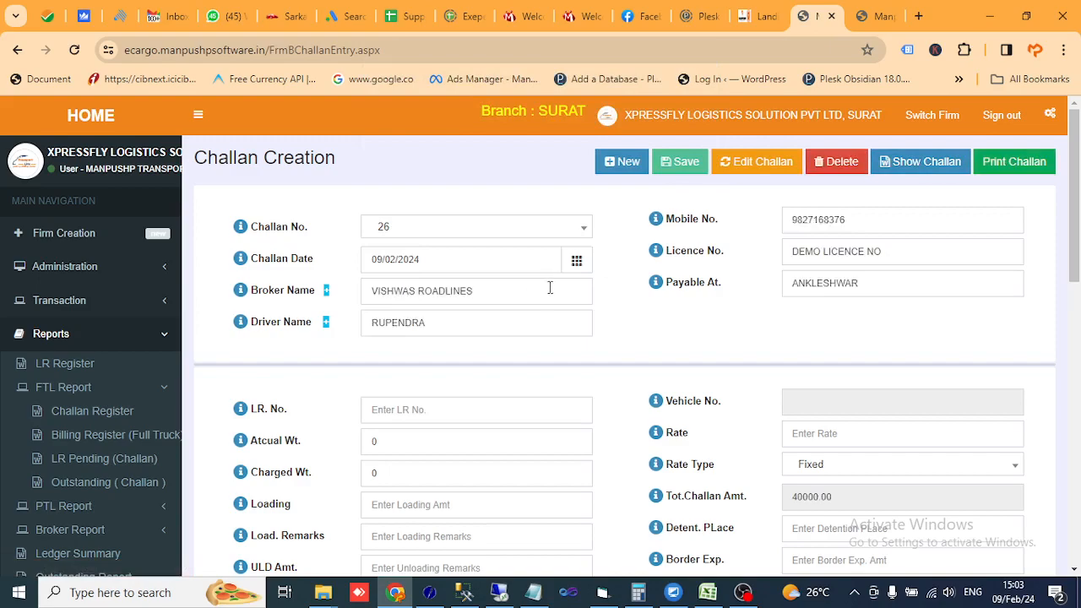
scroll(507, 305, down, 6)
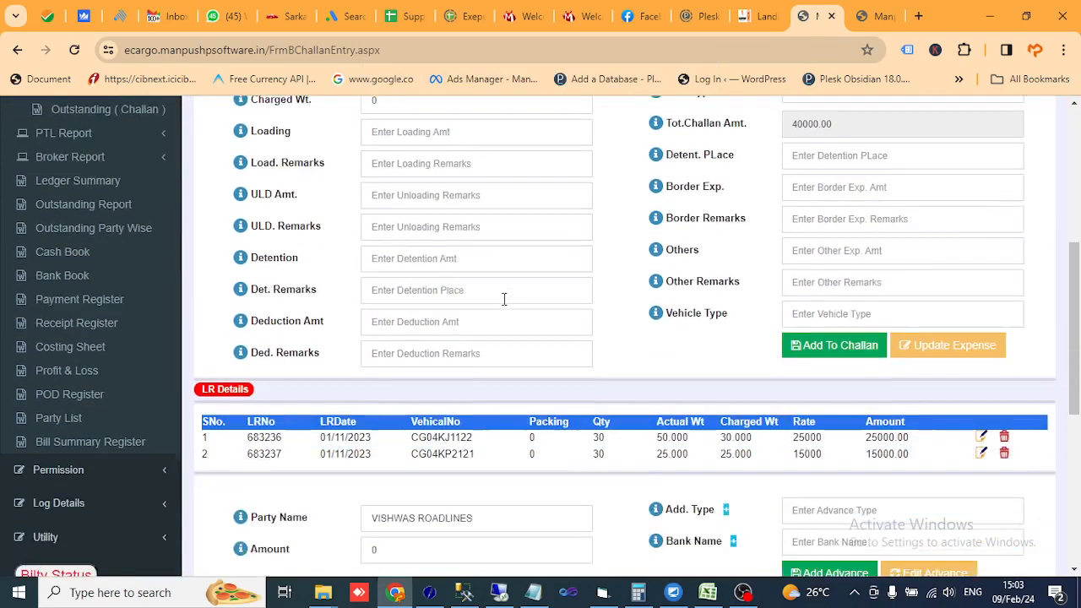
scroll(380, 320, down, 2)
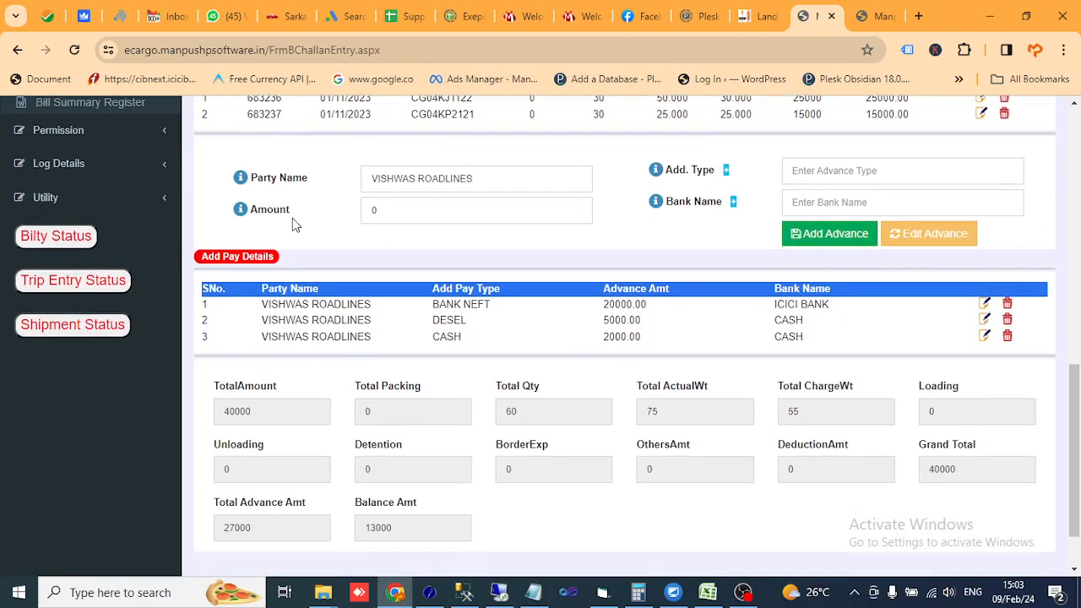
scroll(292, 218, up, 2)
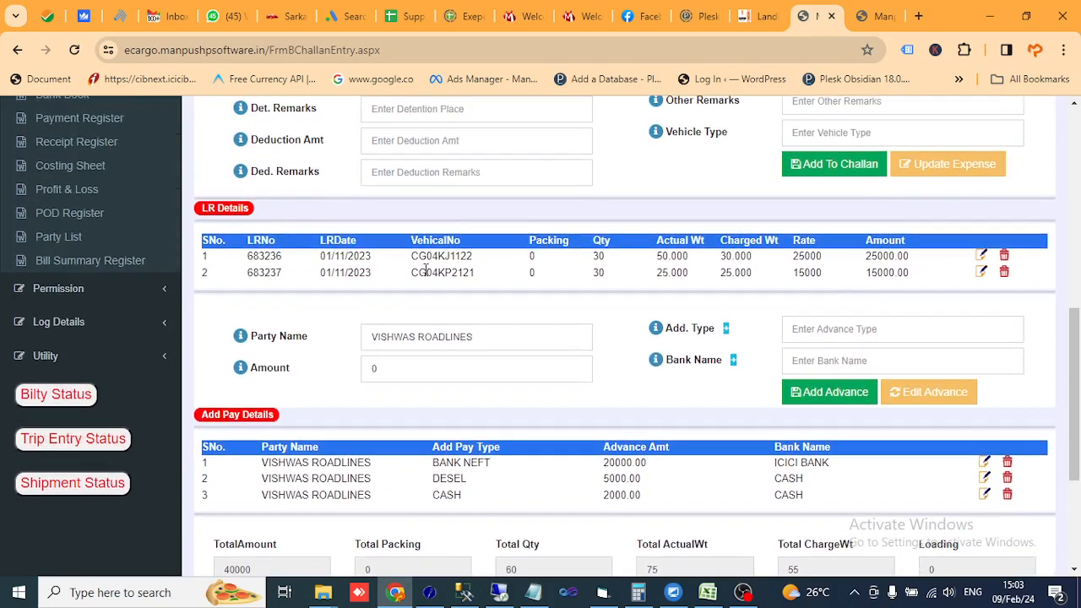
scroll(427, 270, down, 2)
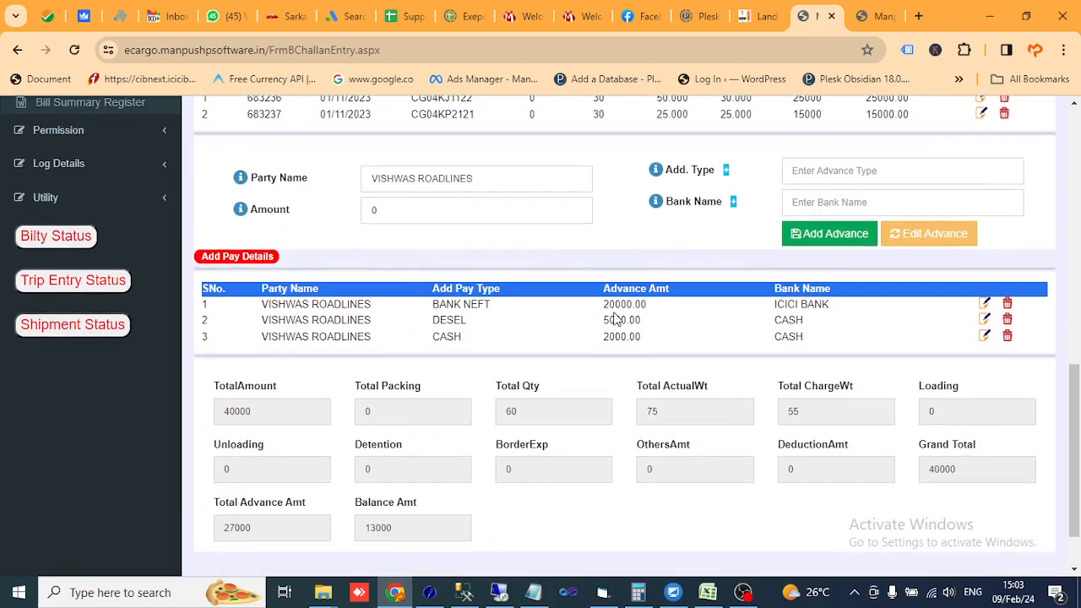
scroll(618, 321, down, 1)
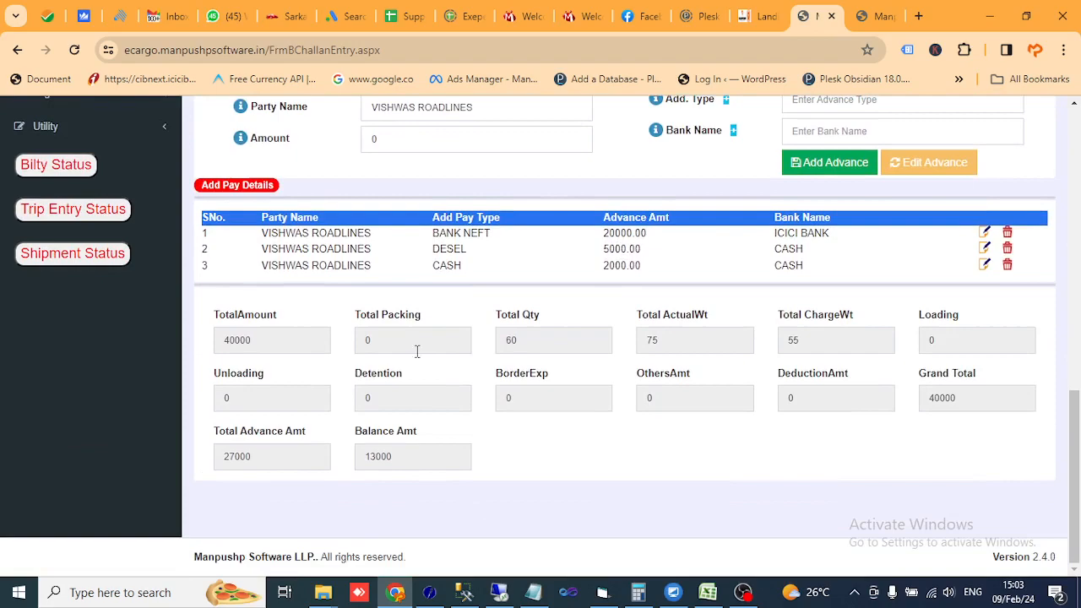
click(291, 342)
click(272, 459)
click(431, 457)
scroll(683, 429, up, 10)
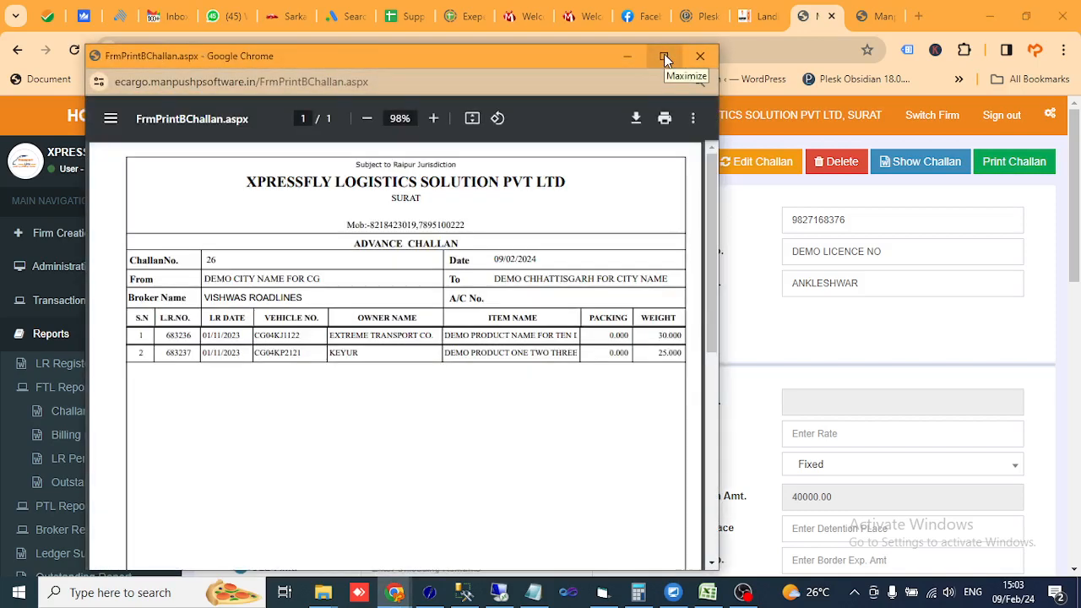
- Maximize the challan print preview and zoom it to 125% for reading
click(663, 56)
click(571, 69)
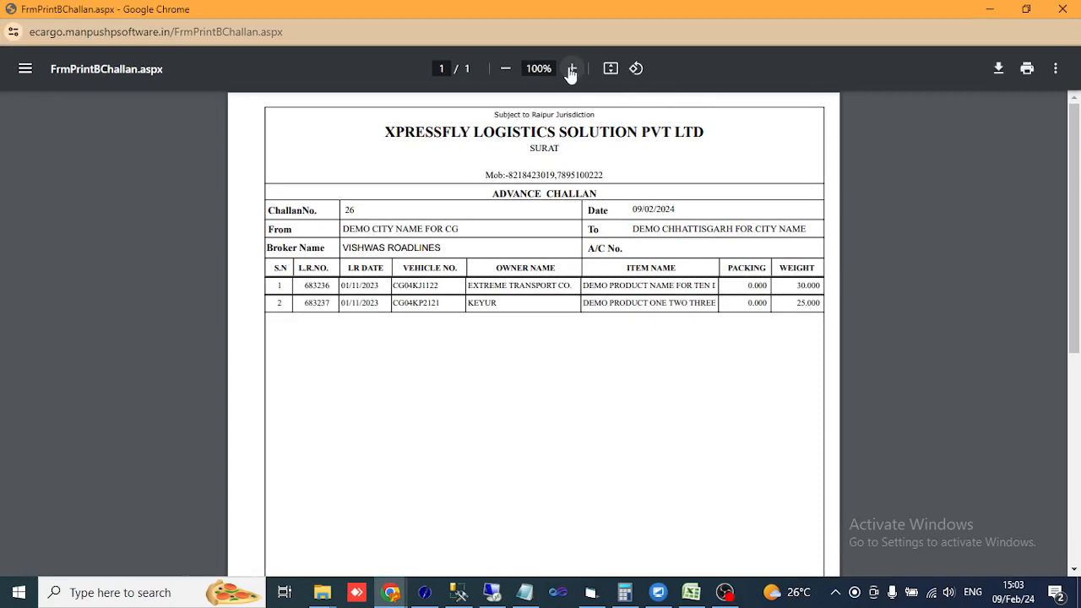
click(571, 68)
click(572, 68)
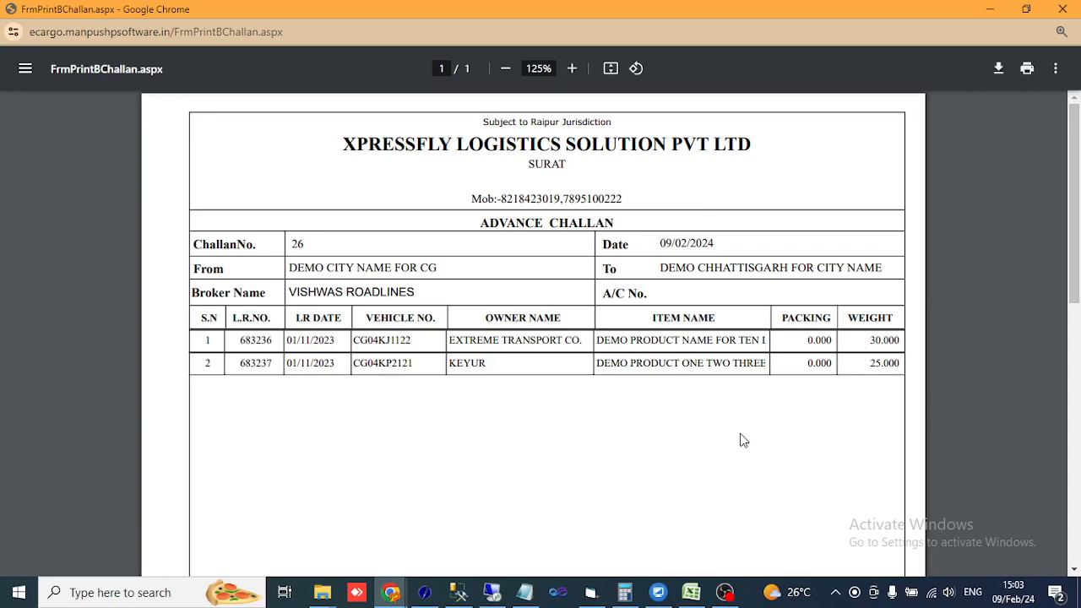
scroll(736, 436, down, 3)
scroll(736, 437, down, 5)
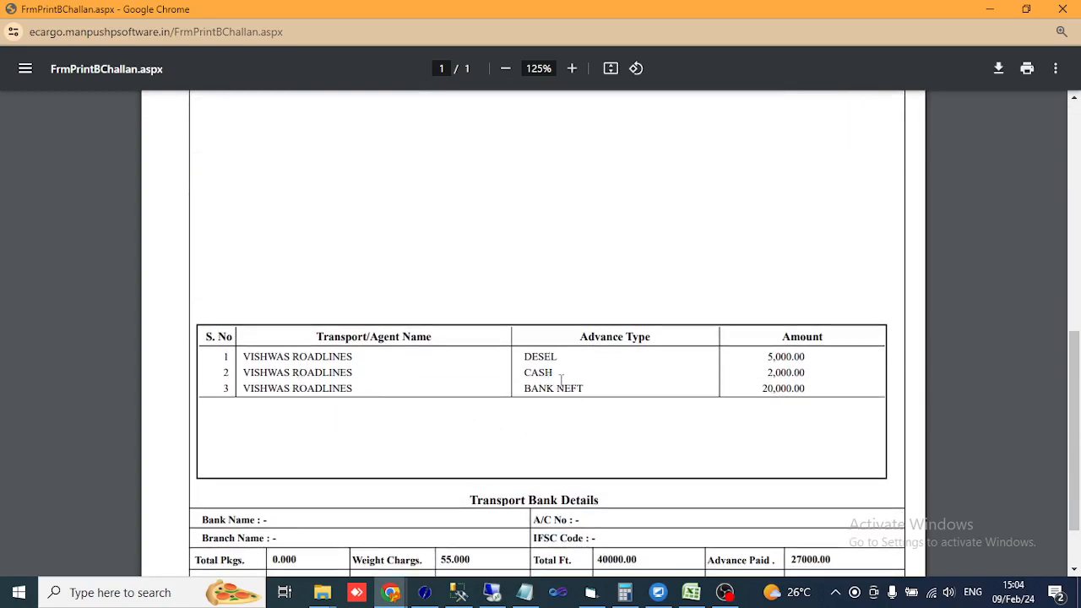
scroll(734, 388, down, 1)
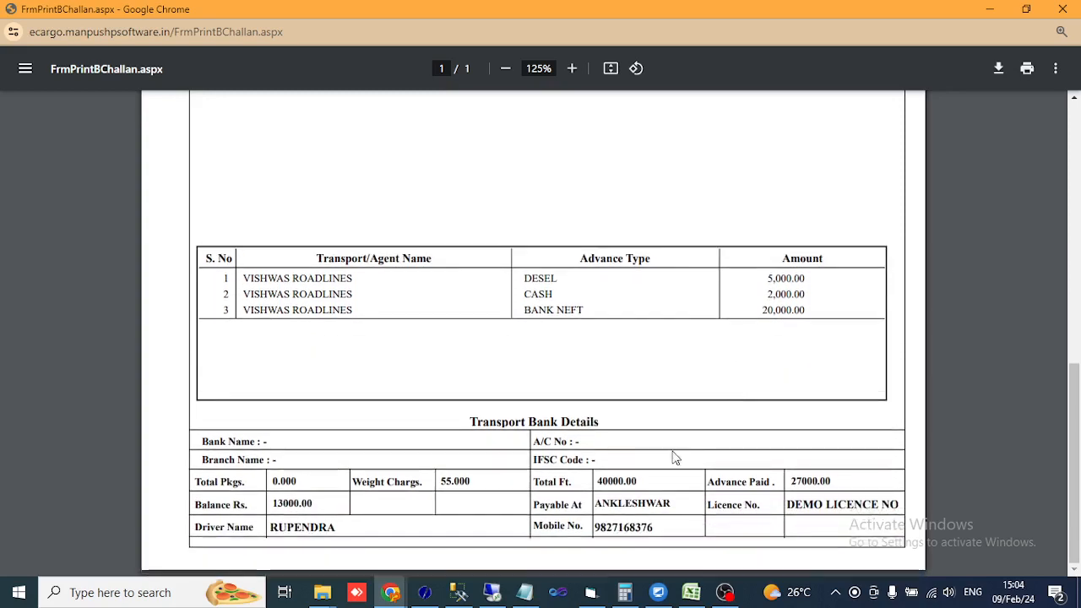
- Check the 40000.00 freight, 27000 advance, 13000.00 balance and licence entry, then close the preview
drag(556, 488, 538, 488)
drag(643, 483, 616, 484)
drag(818, 481, 744, 483)
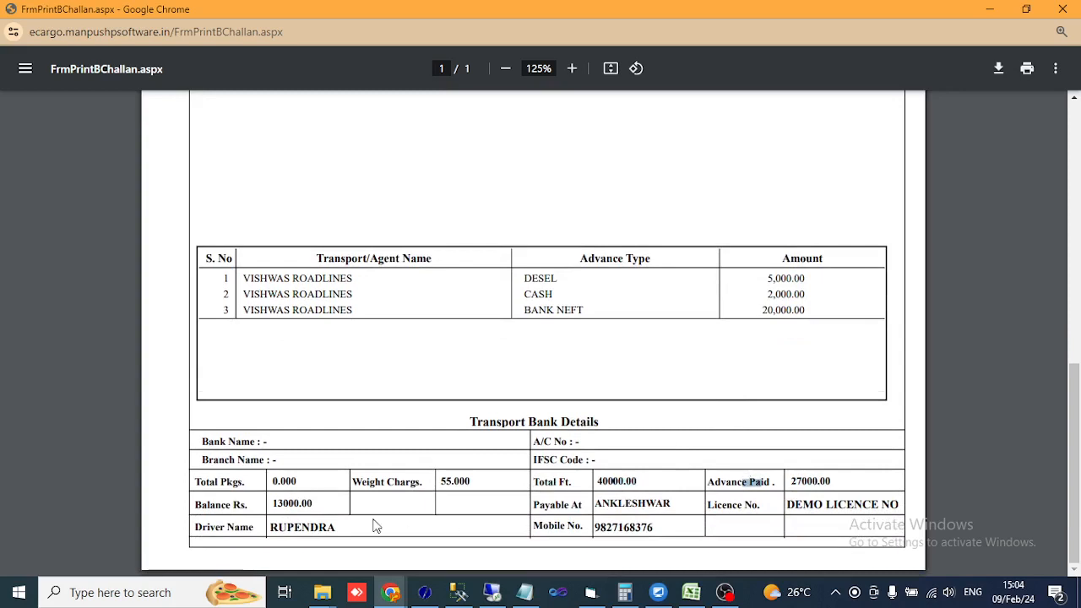
drag(313, 504, 295, 507)
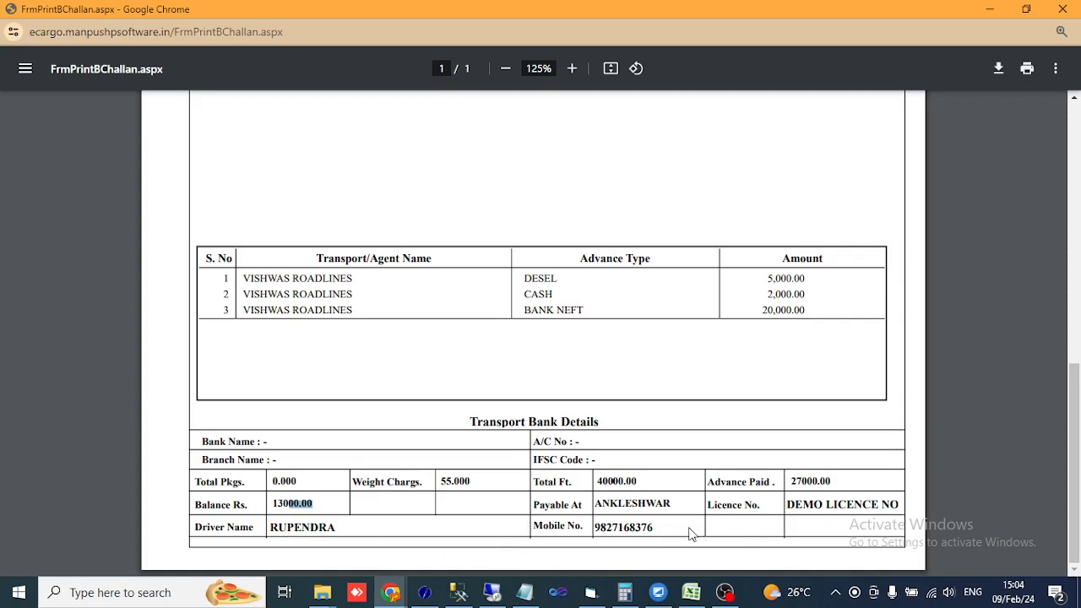
drag(815, 506, 849, 512)
click(795, 539)
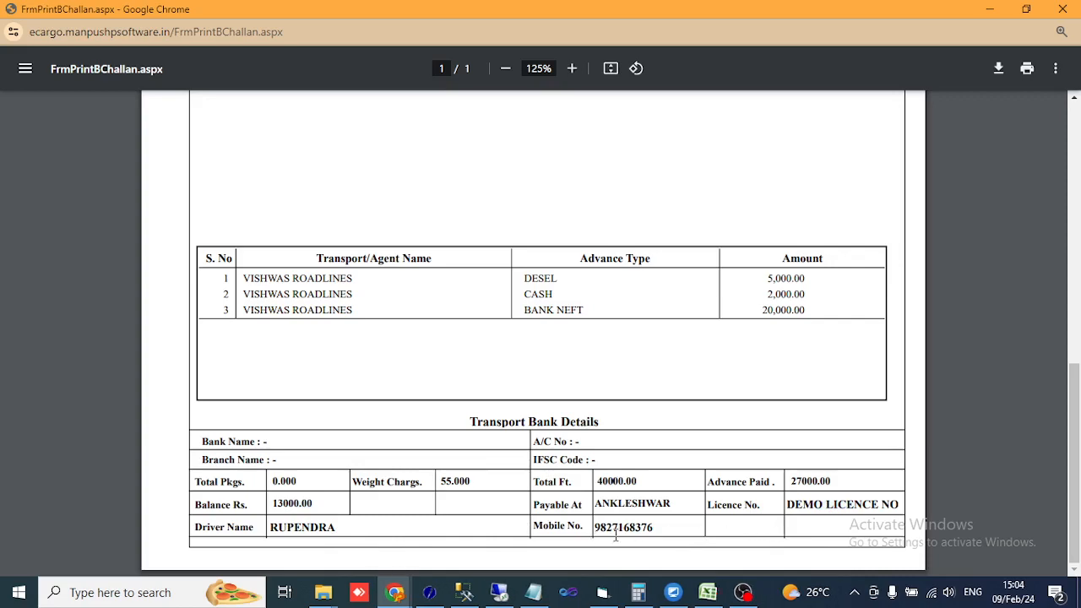
scroll(625, 530, up, 8)
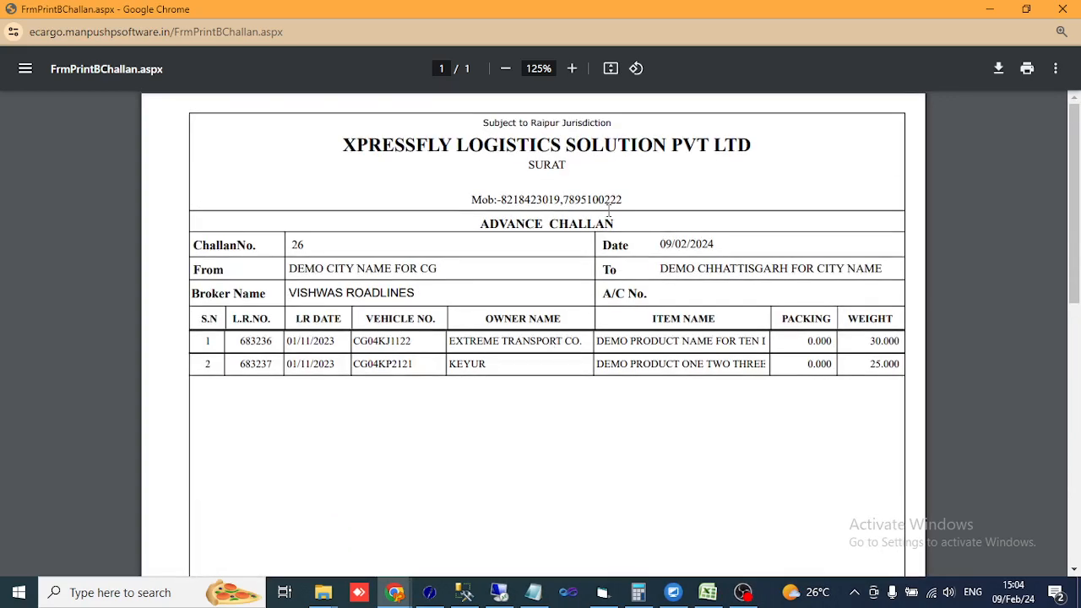
click(1062, 9)
scroll(513, 353, down, 1)
scroll(510, 352, up, 1)
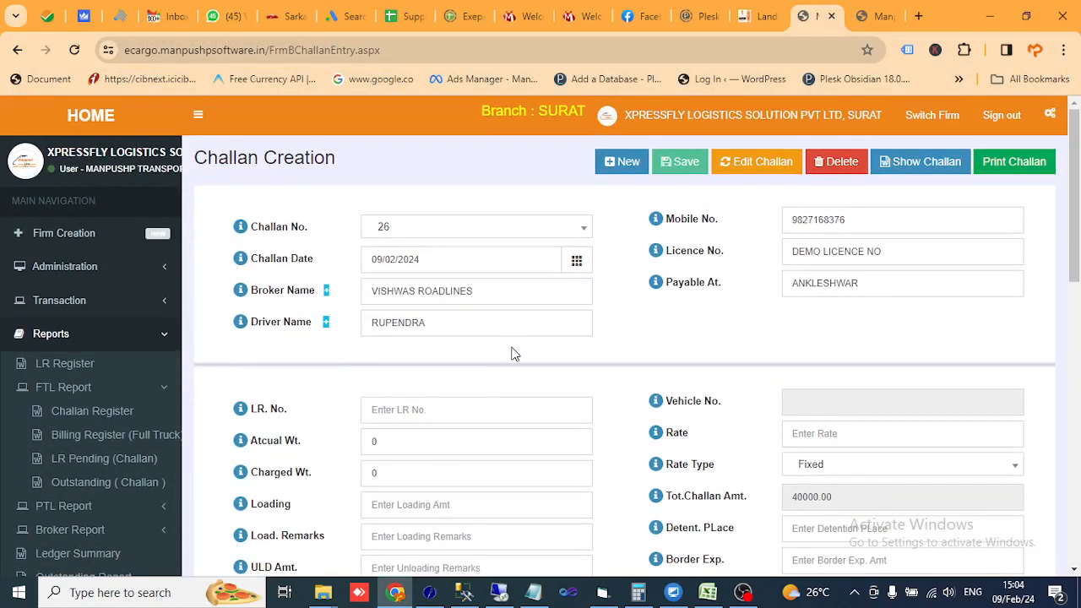
scroll(508, 351, down, 2)
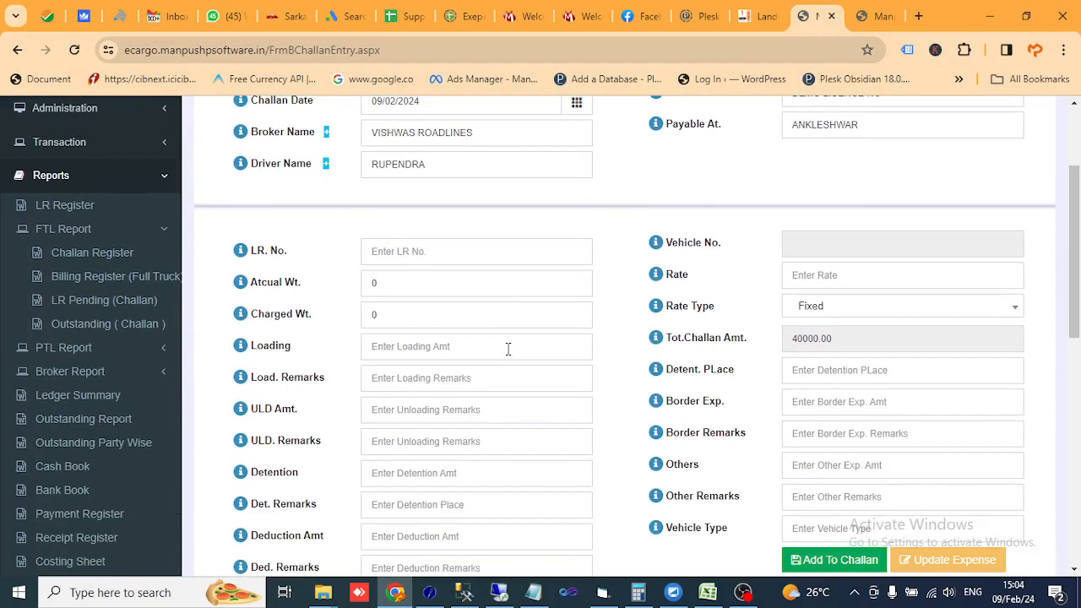
scroll(502, 357, up, 2)
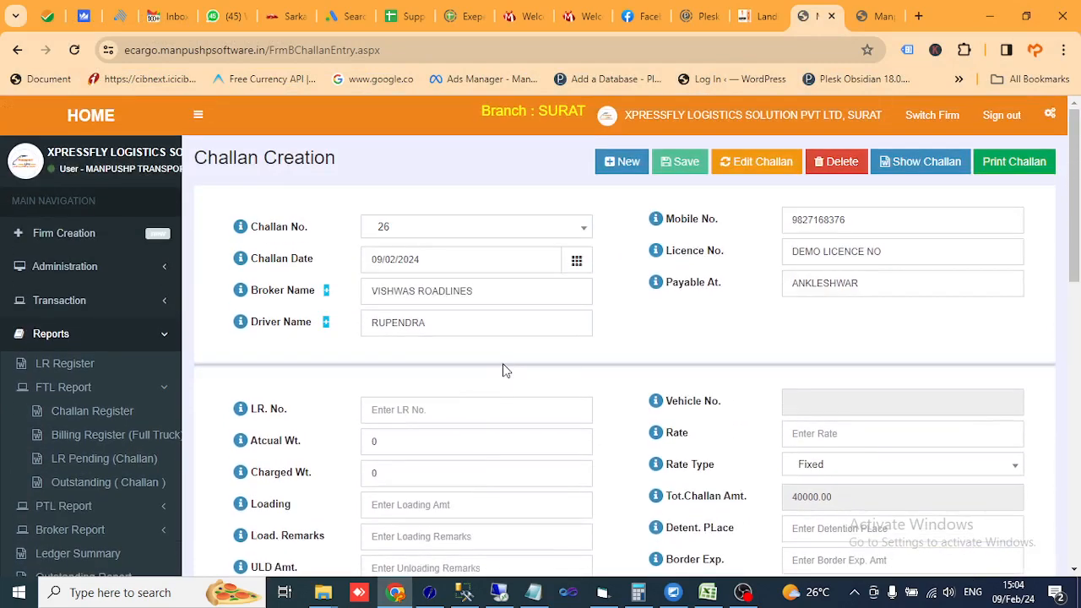
click(493, 290)
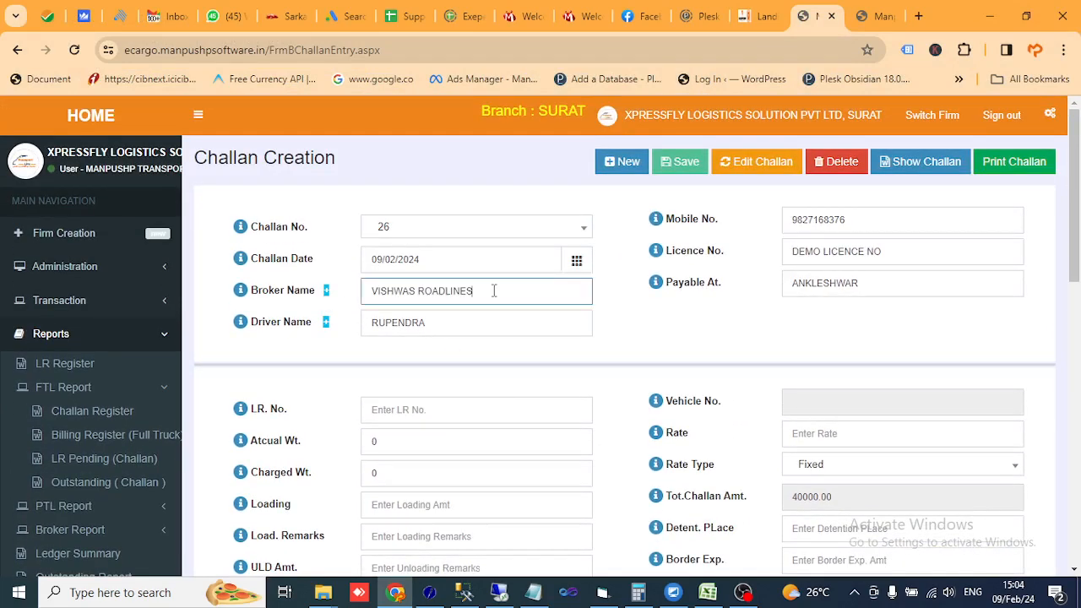
scroll(493, 292, down, 6)
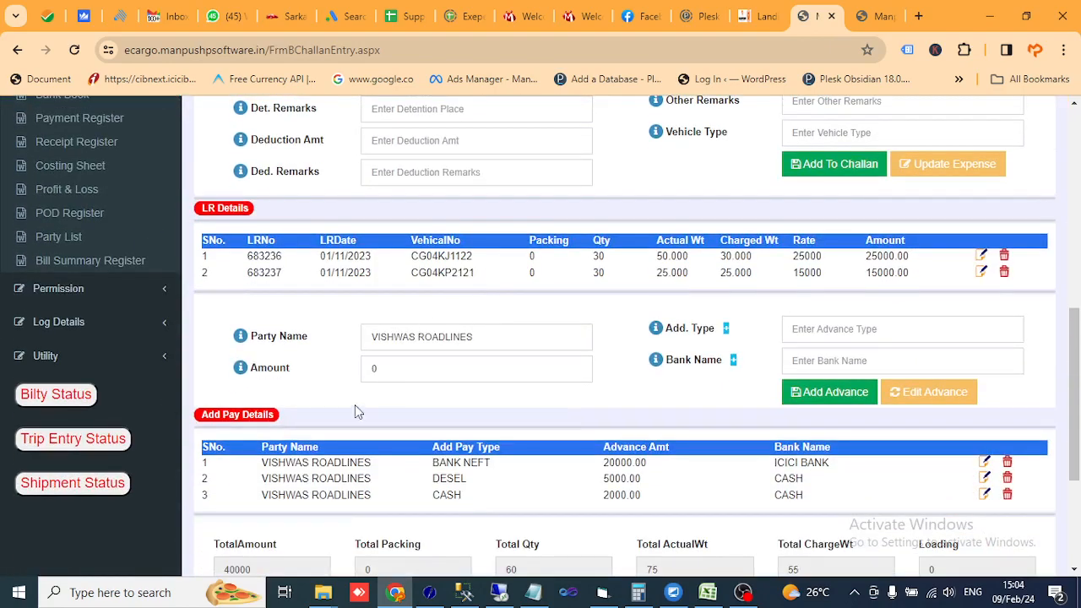
scroll(355, 411, down, 3)
click(275, 342)
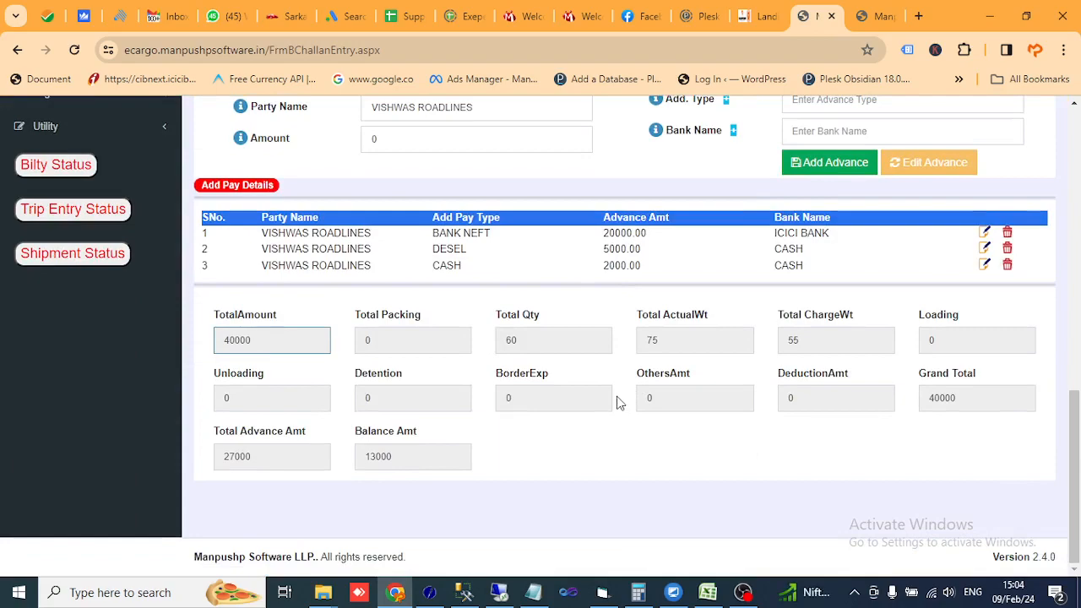
scroll(602, 407, up, 5)
scroll(602, 408, down, 5)
scroll(604, 409, up, 3)
scroll(605, 411, down, 3)
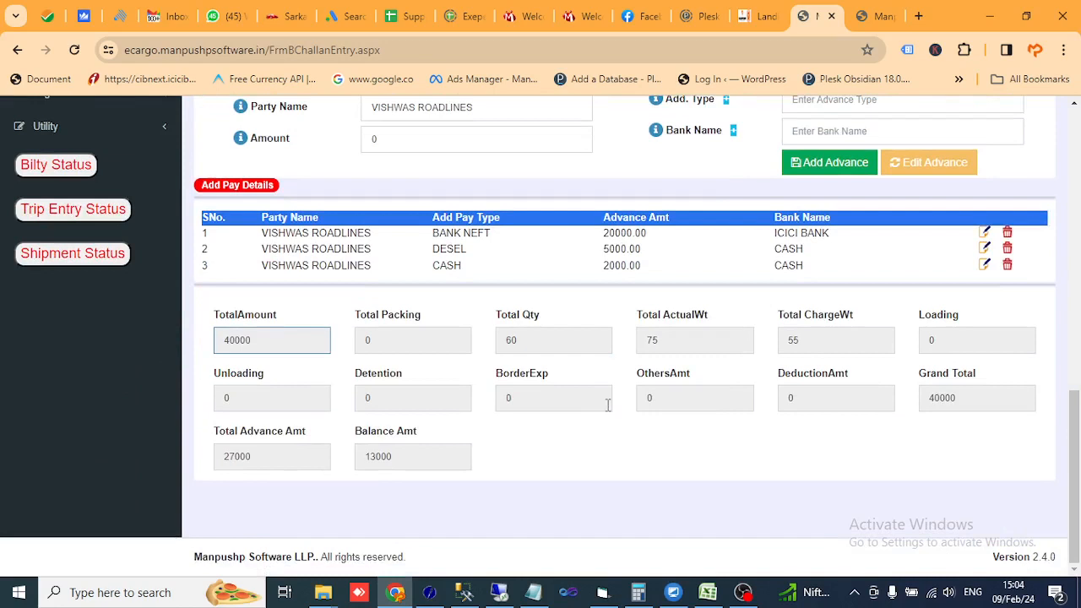
click(787, 233)
drag(787, 233, 816, 235)
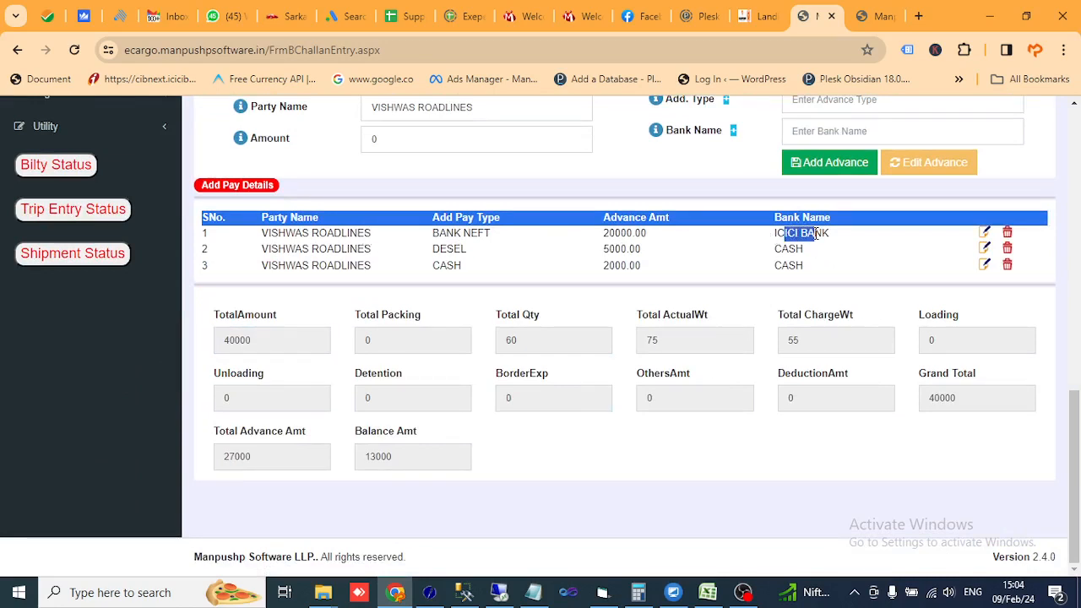
click(841, 264)
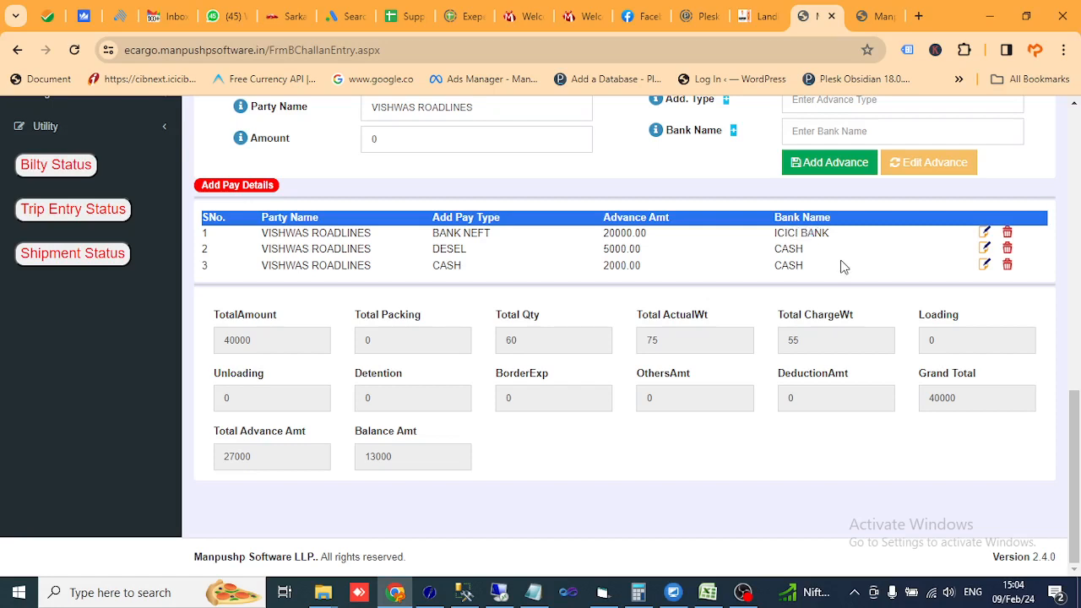
drag(788, 249, 805, 249)
click(800, 279)
scroll(774, 306, up, 9)
scroll(773, 308, down, 3)
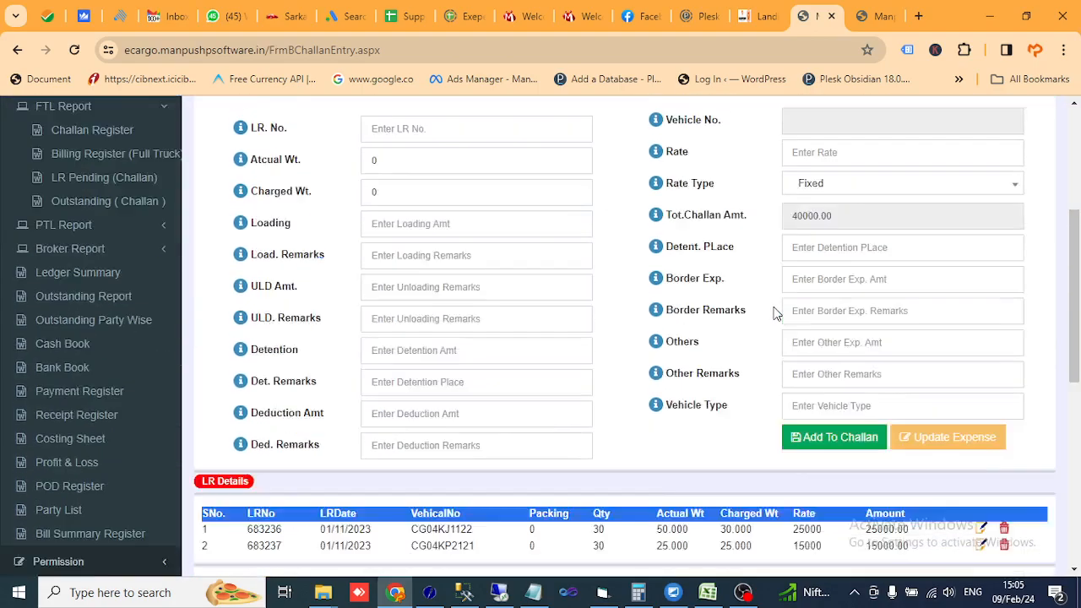
scroll(774, 312, down, 4)
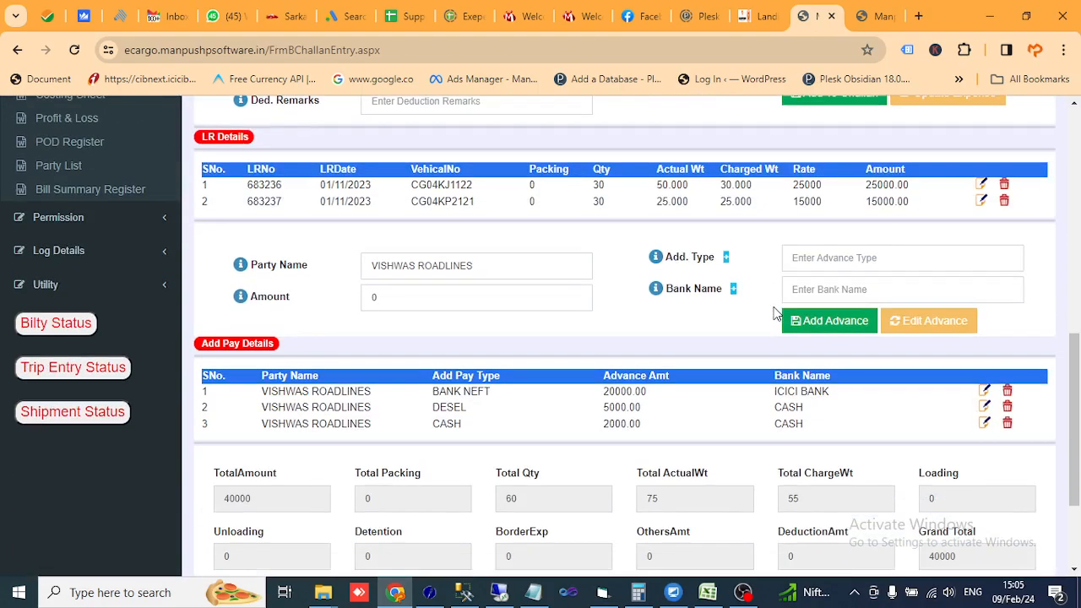
scroll(774, 311, up, 10)
scroll(540, 336, down, 11)
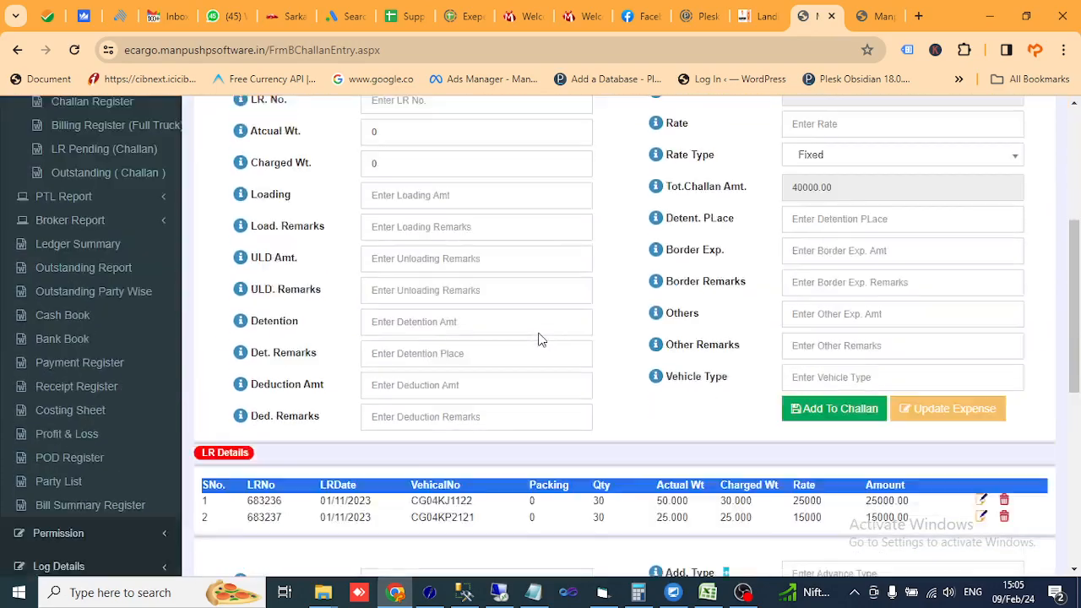
scroll(515, 353, up, 11)
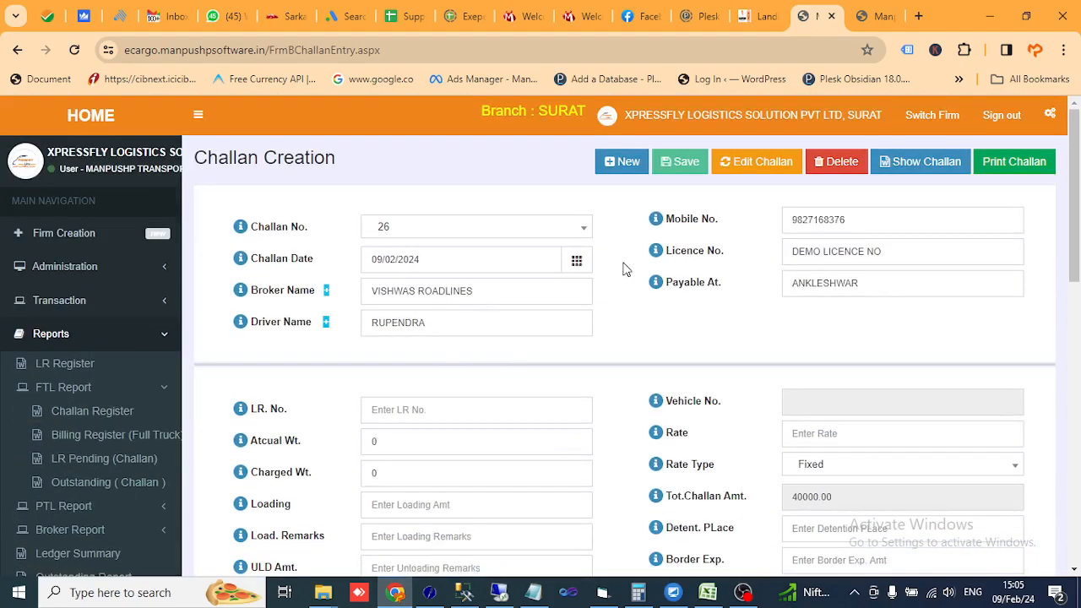
- Go to the Ledger Summary report page under Reports
click(66, 344)
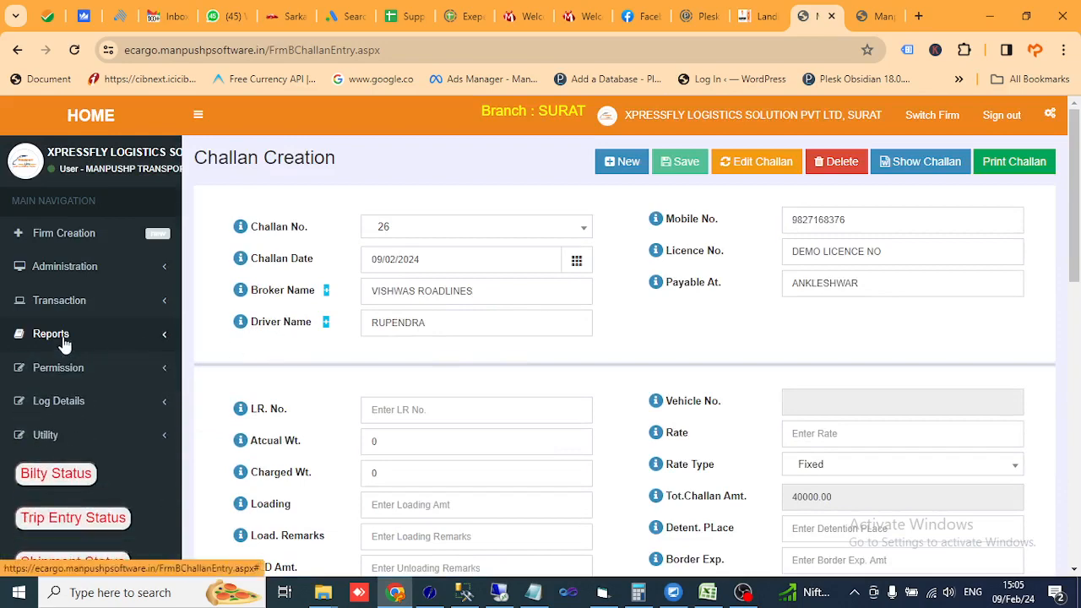
click(61, 338)
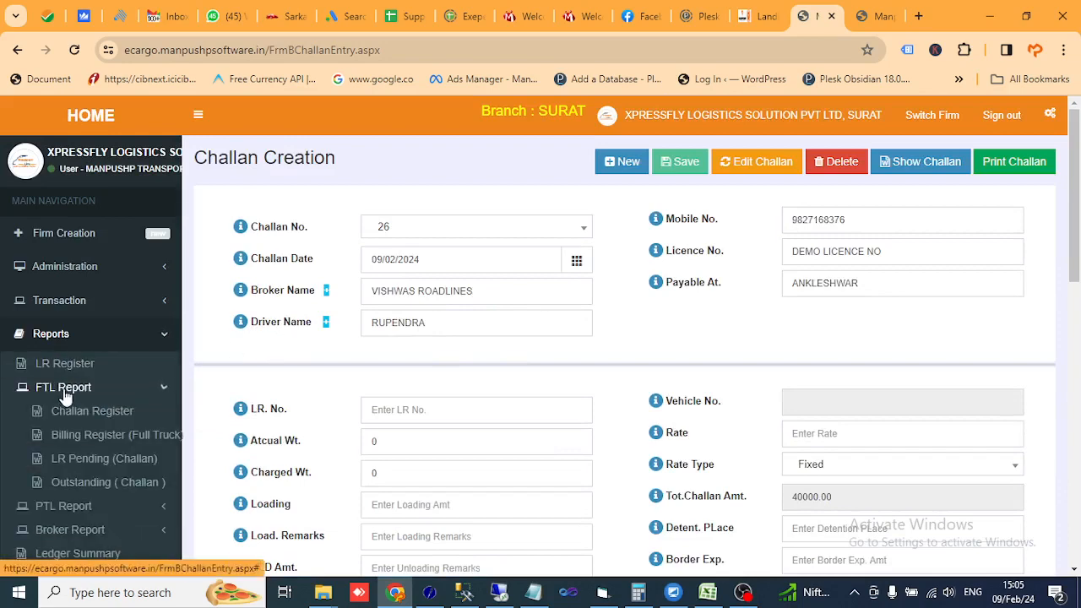
scroll(141, 414, down, 1)
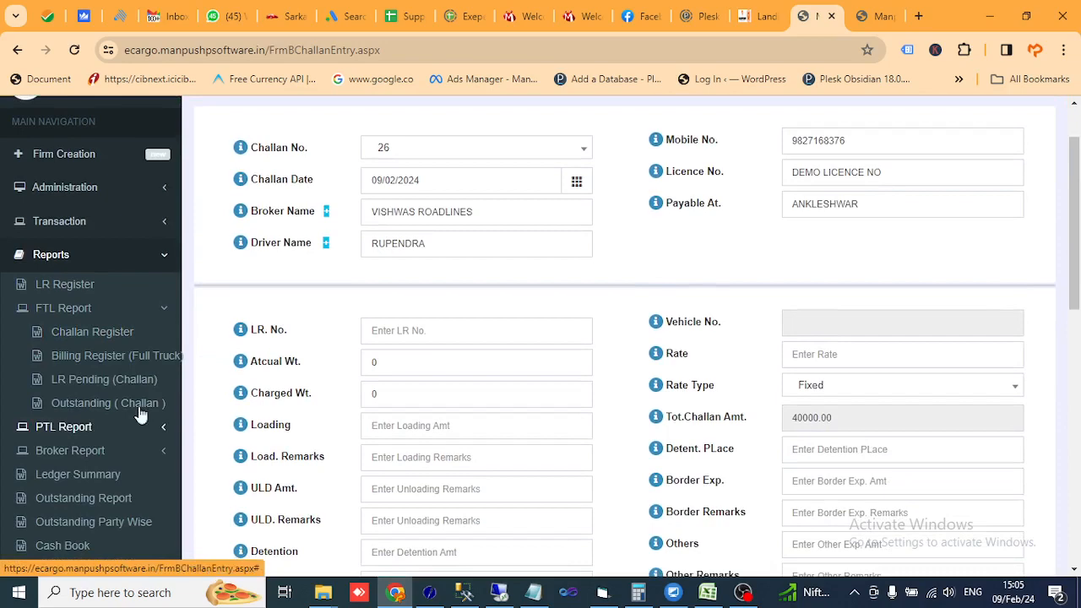
click(163, 309)
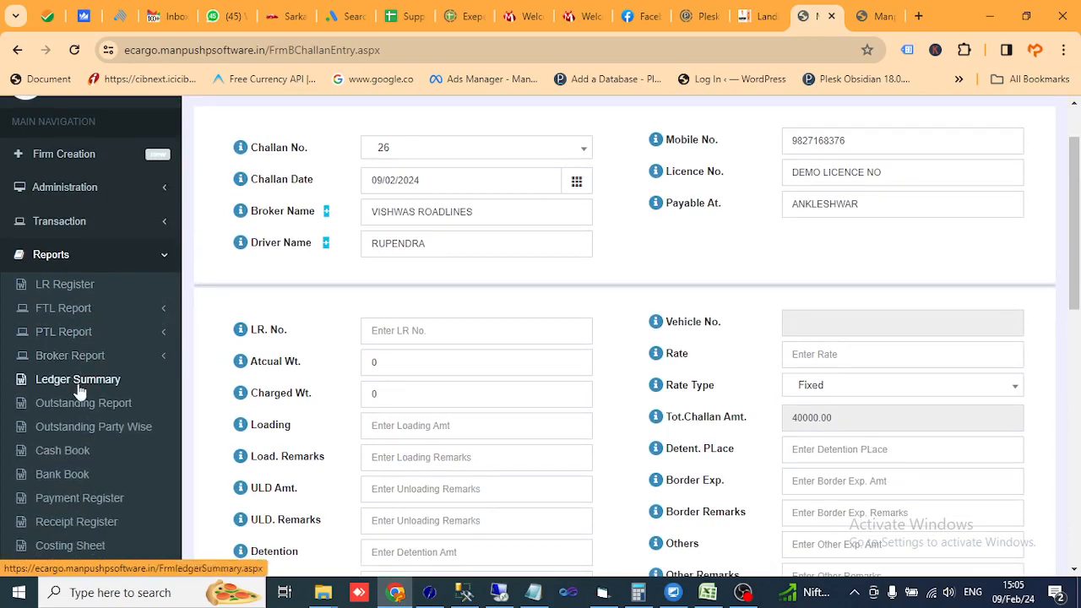
click(80, 384)
- Show the ledger for Owner/Broker VISHWAS ROADLINES starting 01/02/2024
click(478, 239)
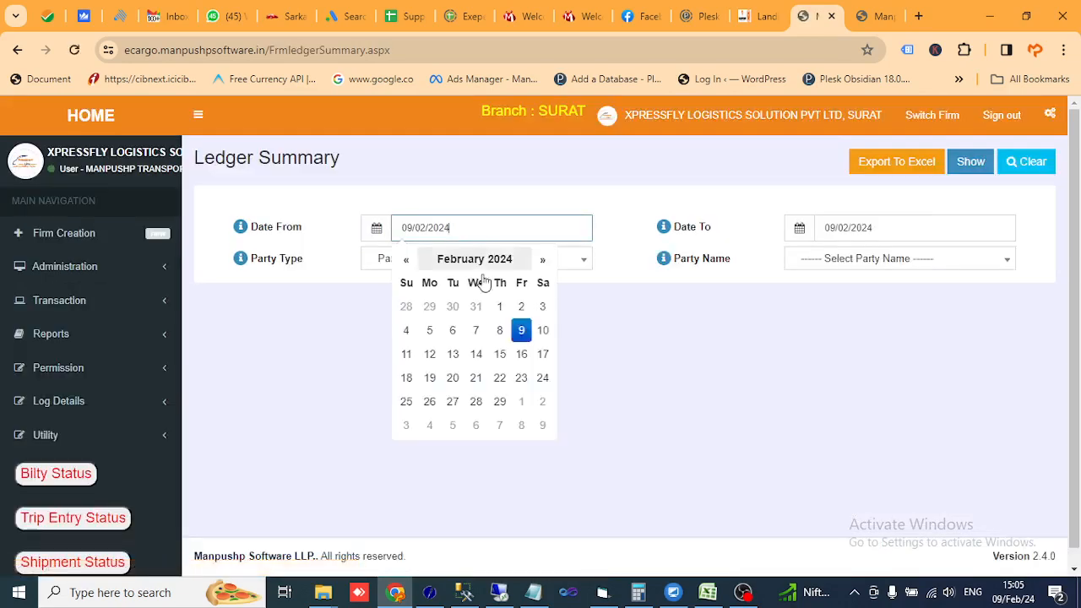
click(499, 306)
click(475, 188)
click(452, 261)
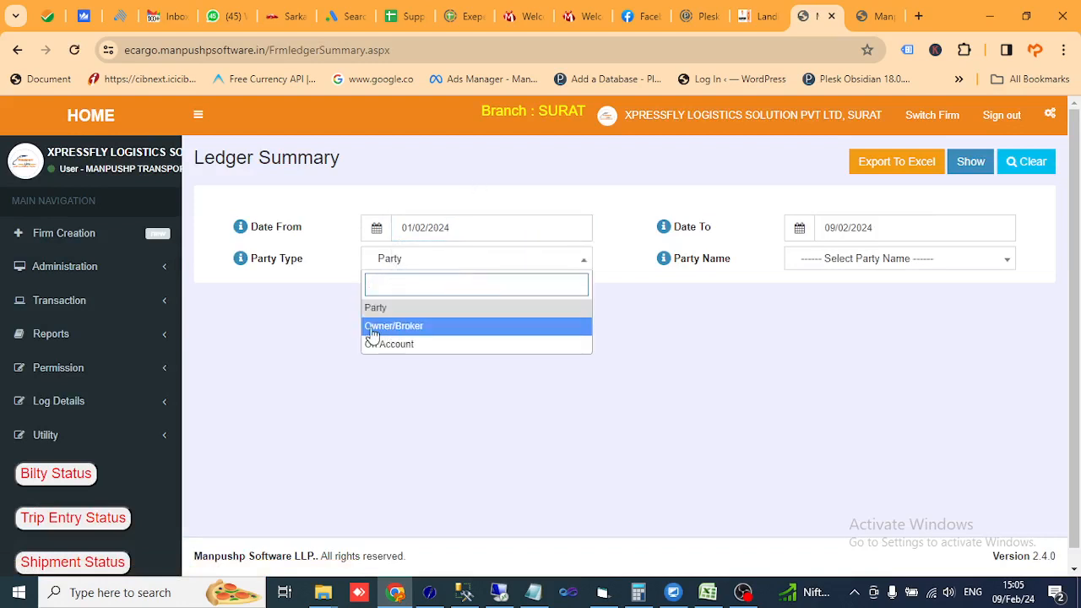
click(403, 331)
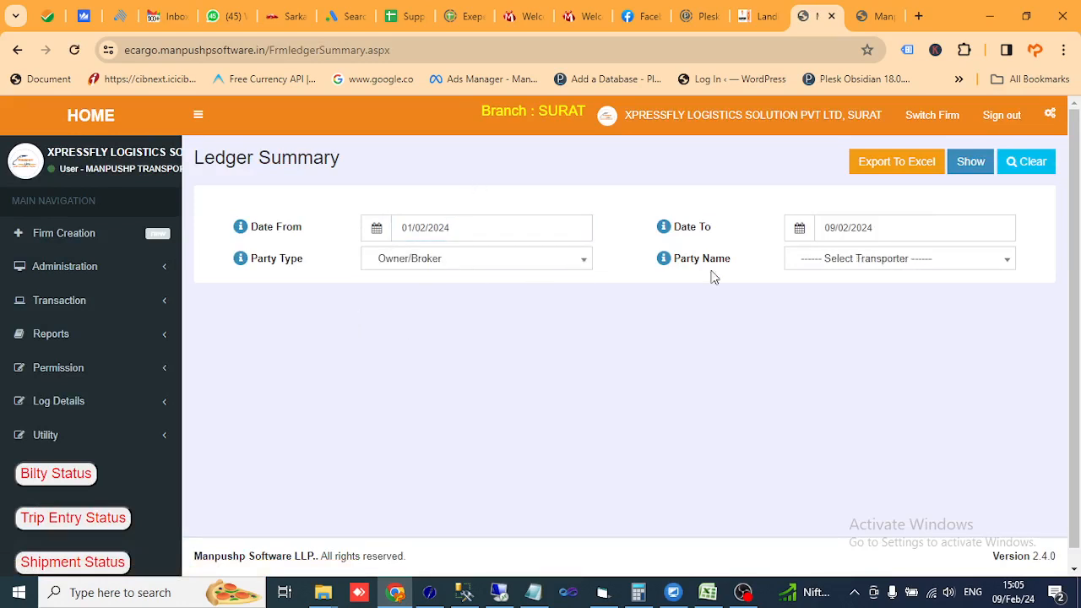
click(831, 272)
text(VIS)
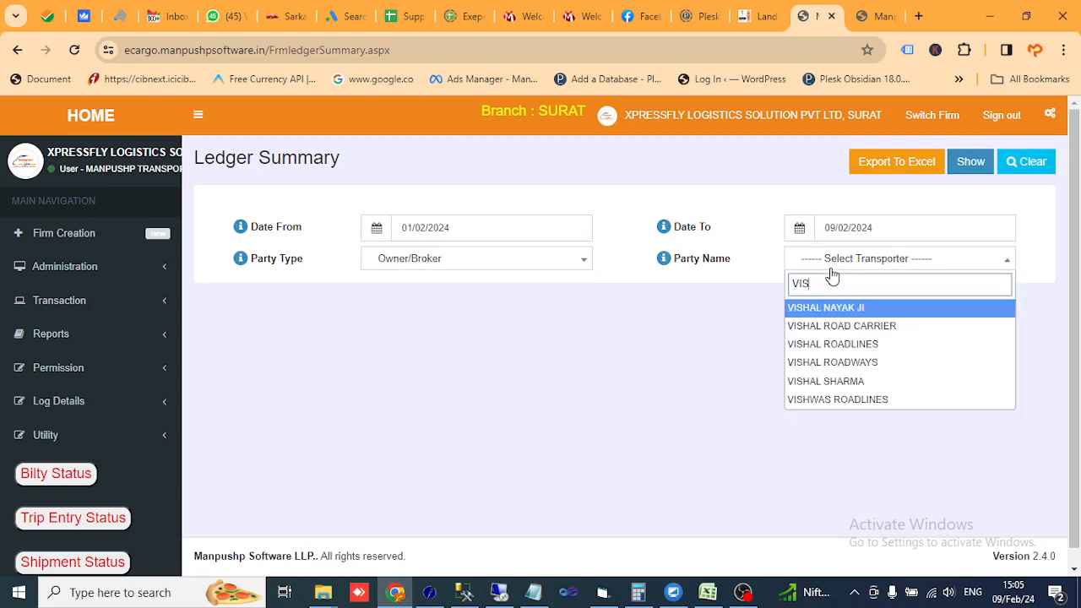
text(H)
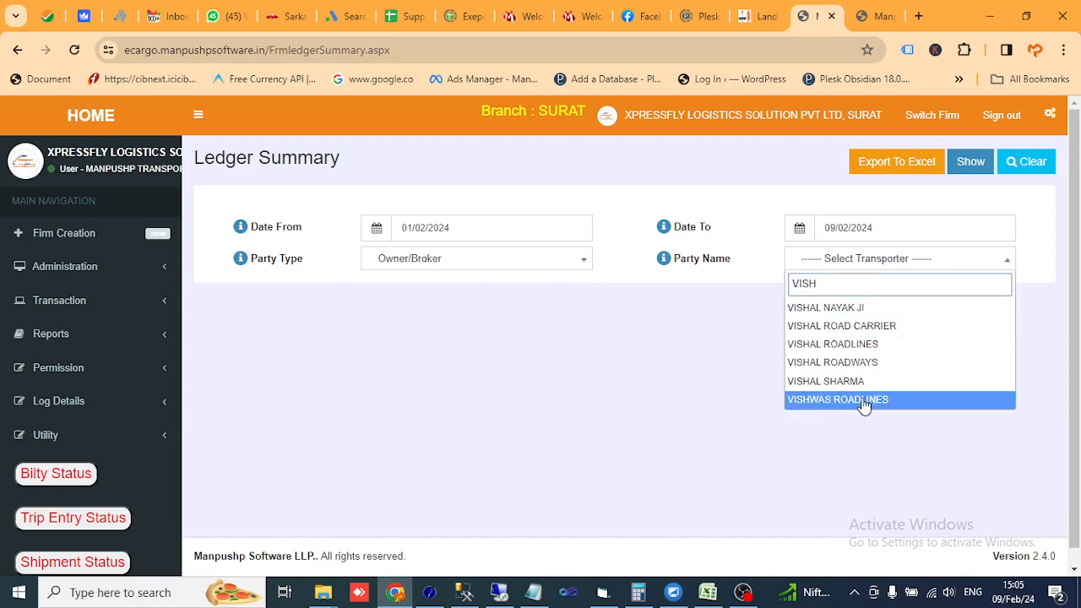
click(863, 401)
click(975, 166)
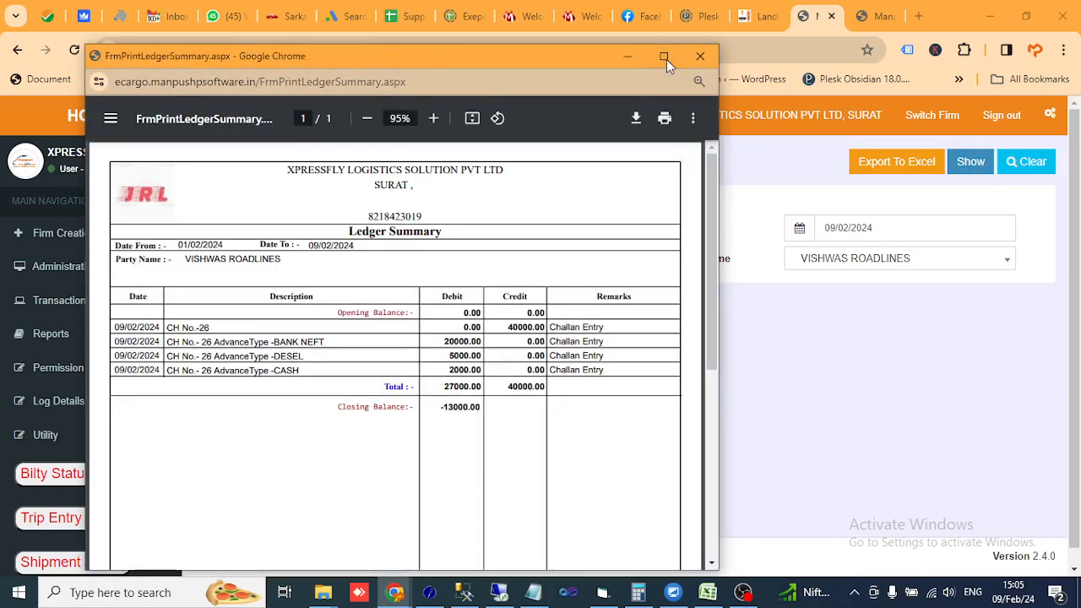
- Maximize the ledger report window and zoom the page to 125%
click(667, 59)
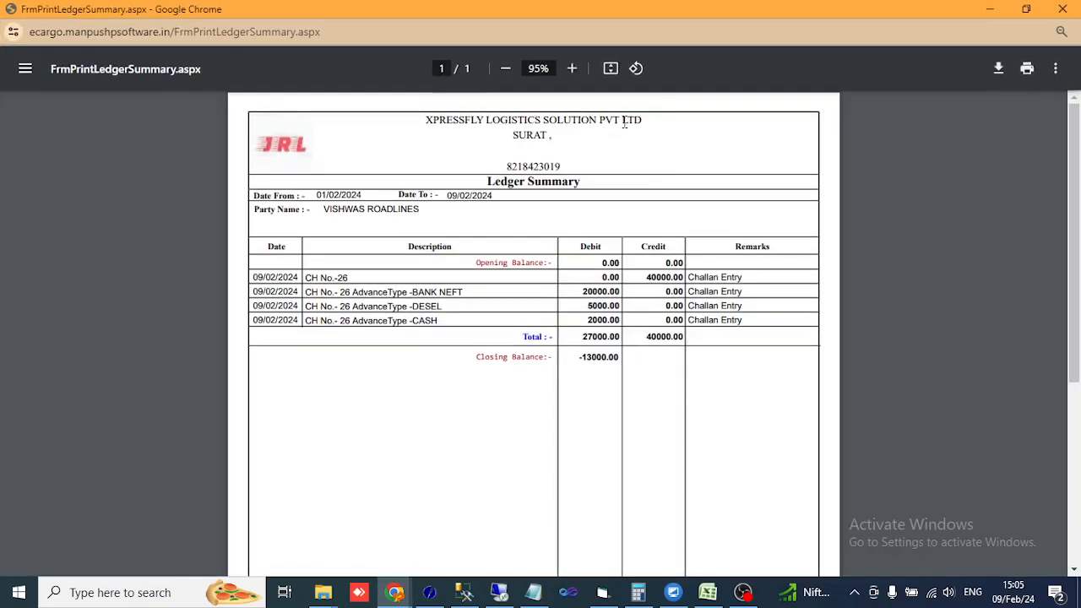
click(571, 68)
click(571, 68)
click(571, 68)
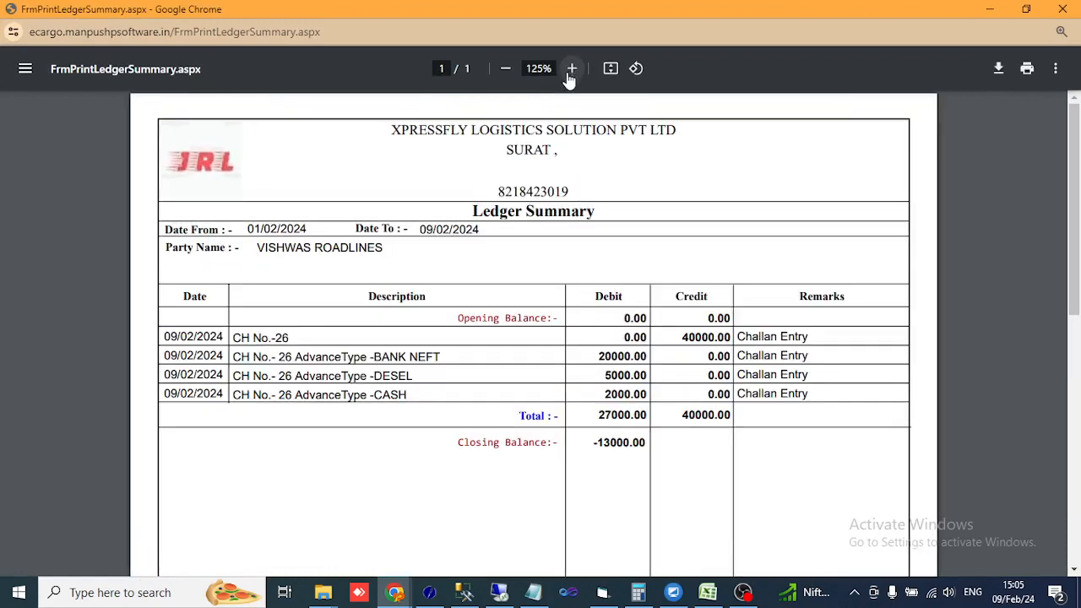
- Highlight VISHWAS ROADLINES, the 40000.00 credit, 20000.00 debit and -13000.00 closing balance, then close the report
drag(258, 249, 283, 248)
click(281, 339)
drag(682, 337, 701, 337)
click(696, 359)
drag(622, 355, 612, 397)
drag(689, 417, 696, 417)
drag(597, 442, 623, 442)
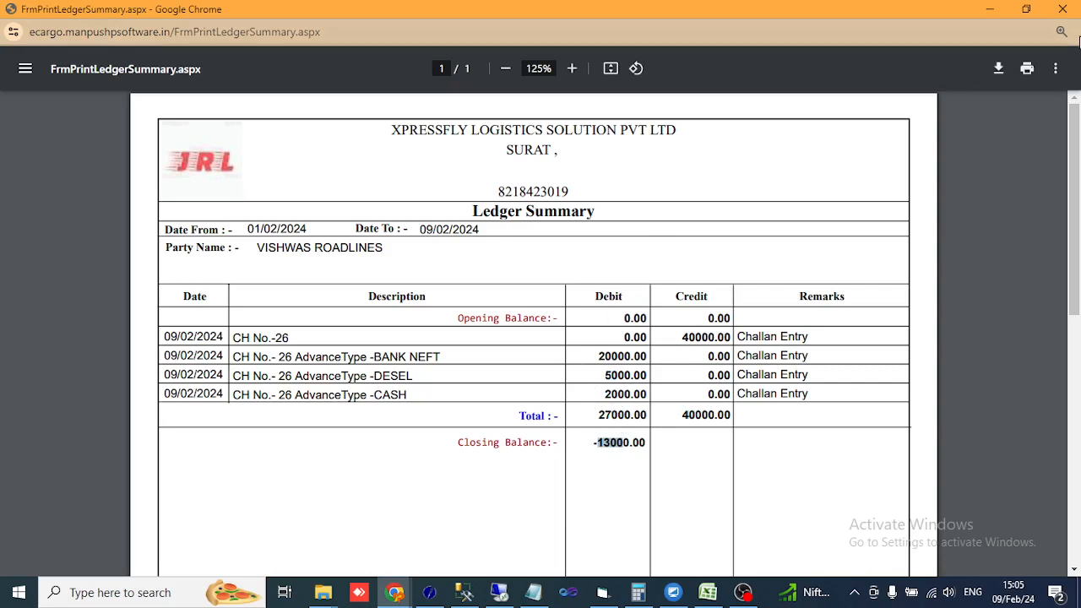
click(1062, 8)
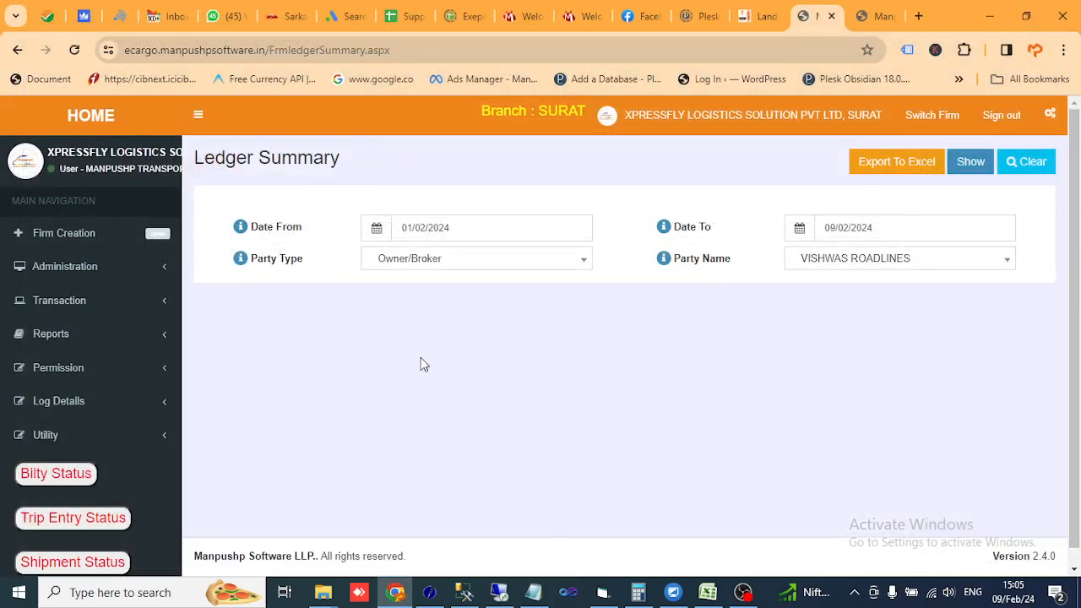